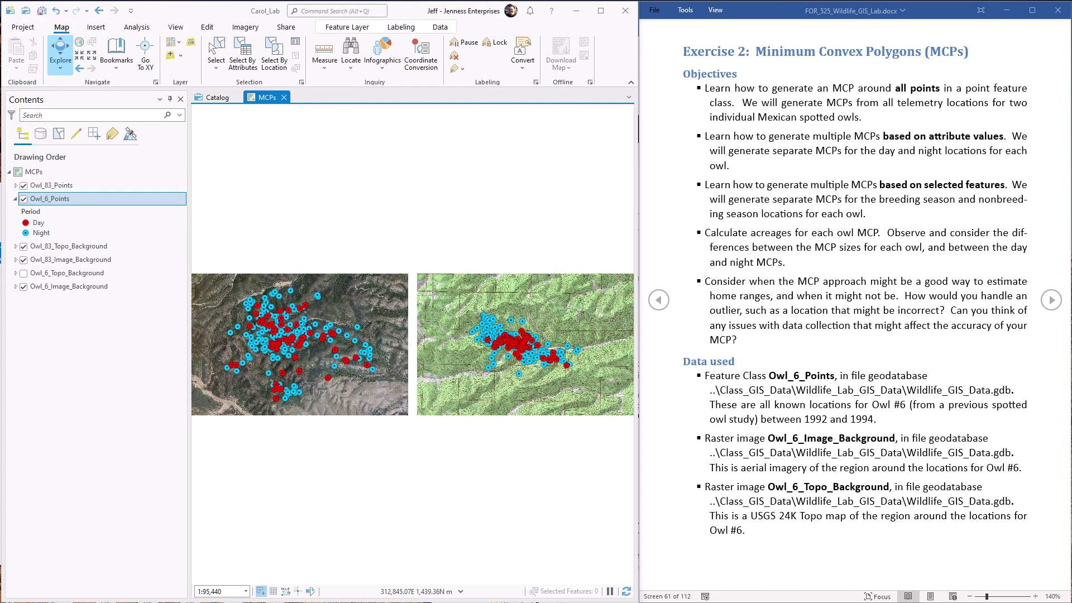
# Read through the Exercise 2 instructions on the homework table, the required polygons and the project preparation.
pyautogui.click(1051, 300)
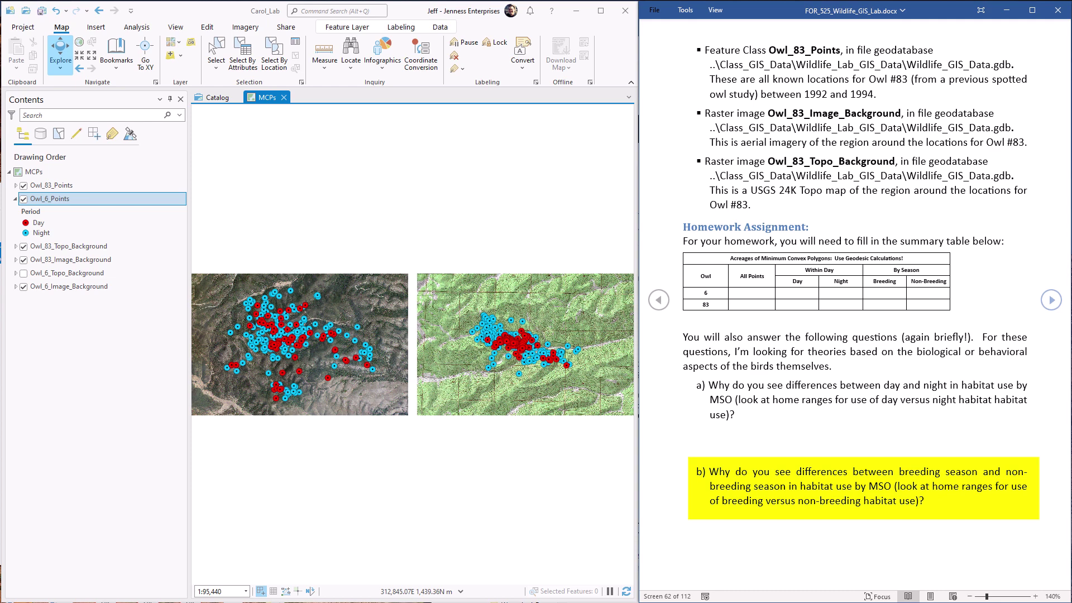
pyautogui.press('pagedown')
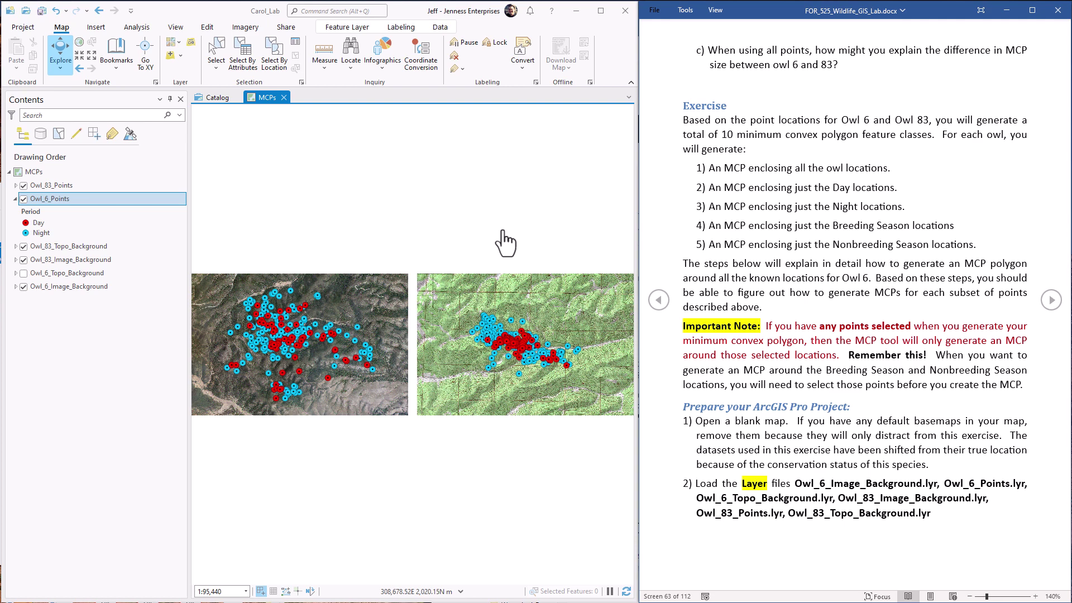
pyautogui.click(34, 171)
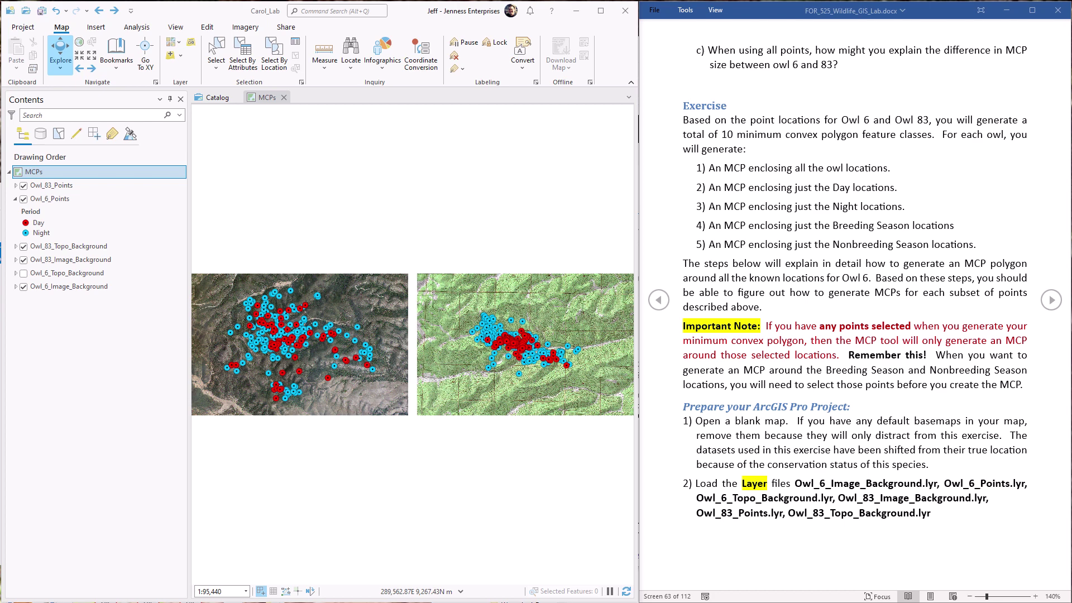
pyautogui.click(1052, 301)
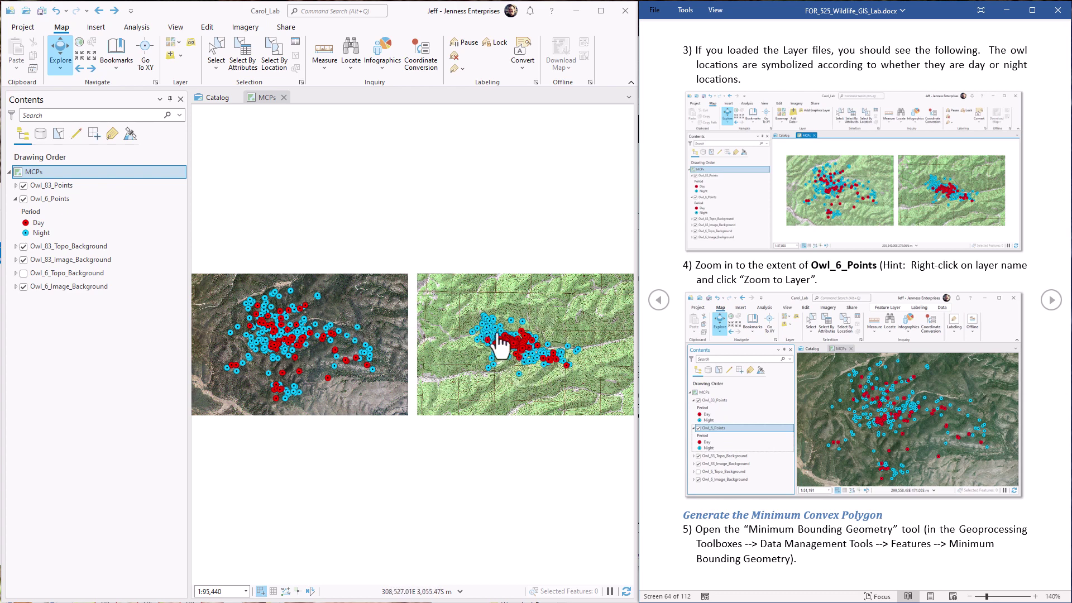
# Zoom to the Owl_6_Points layer and open the Minimum Bounding Geometry tool from the Data Management Tools toolbox.
pyautogui.rightClick(61, 198)
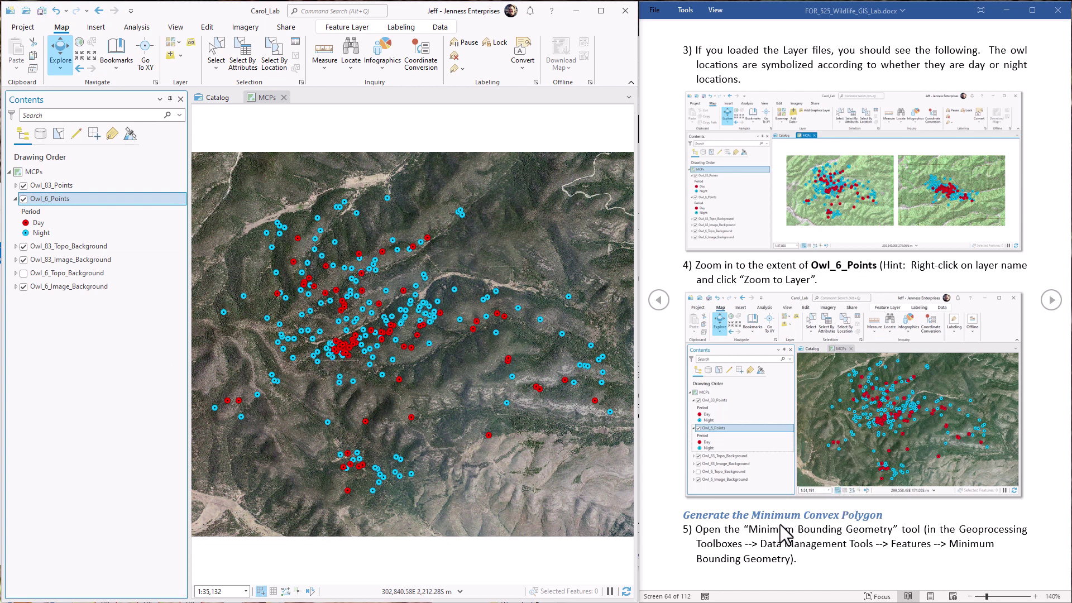
pyautogui.click(135, 27)
pyautogui.click(139, 56)
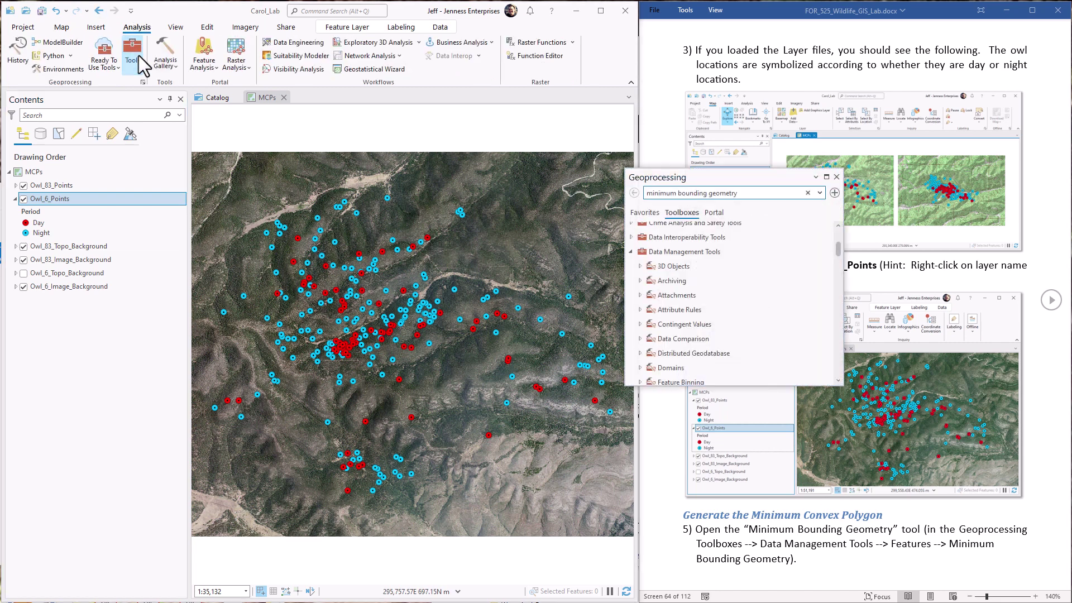
pyautogui.click(745, 193)
pyautogui.hotkey('ctrl', 'a')
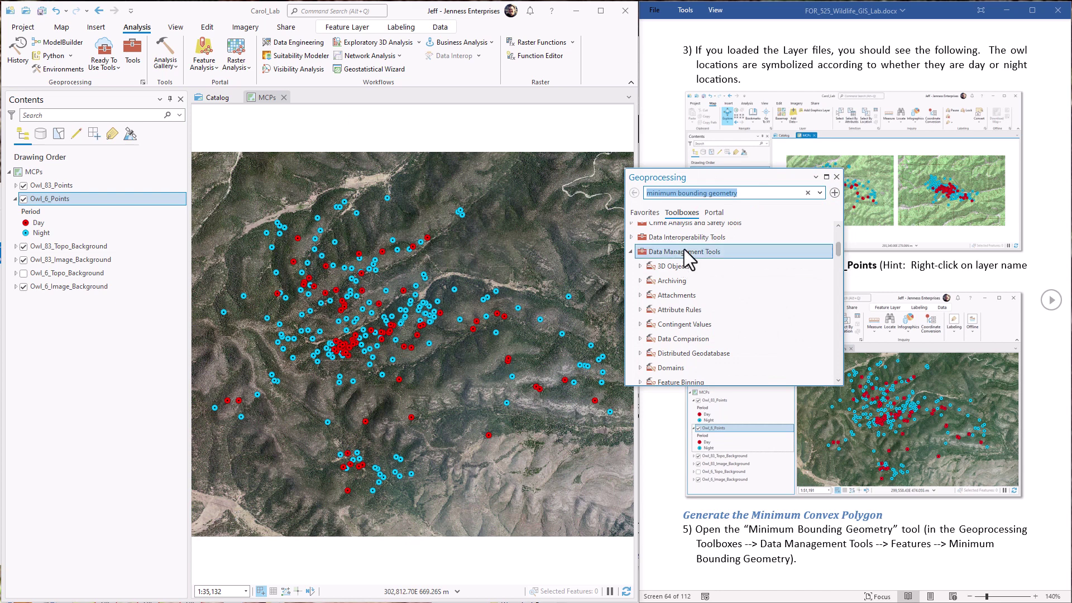
pyautogui.moveTo(838, 252); pyautogui.dragTo(843, 277)
pyautogui.click(708, 364)
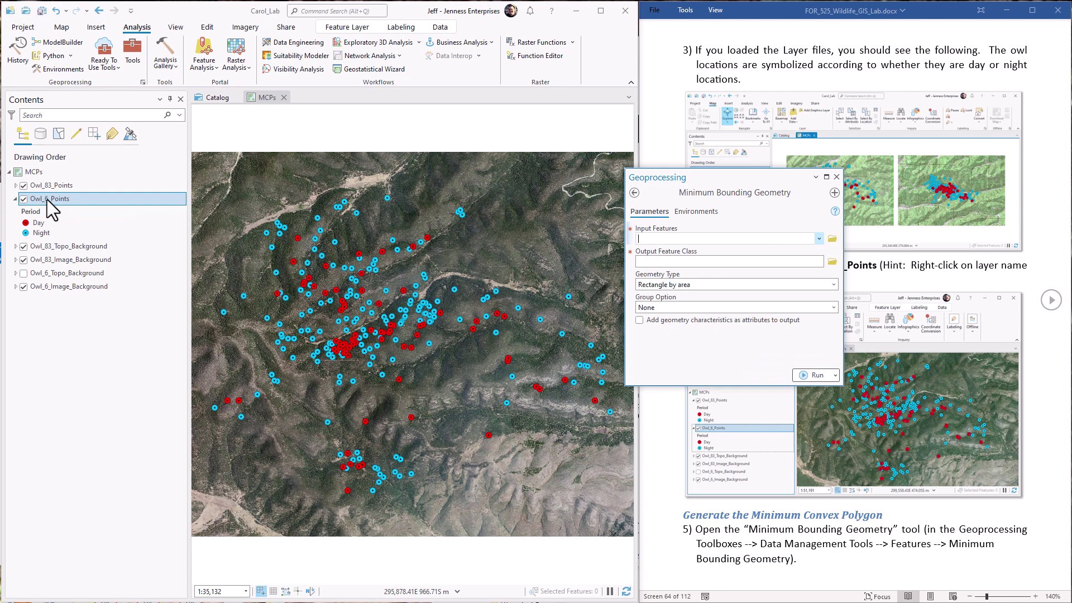
# Use the Owl_6_Points layer as the tool's input features and check the map's layers listed by selection.
pyautogui.moveTo(47, 199); pyautogui.dragTo(665, 237)
pyautogui.click(58, 135)
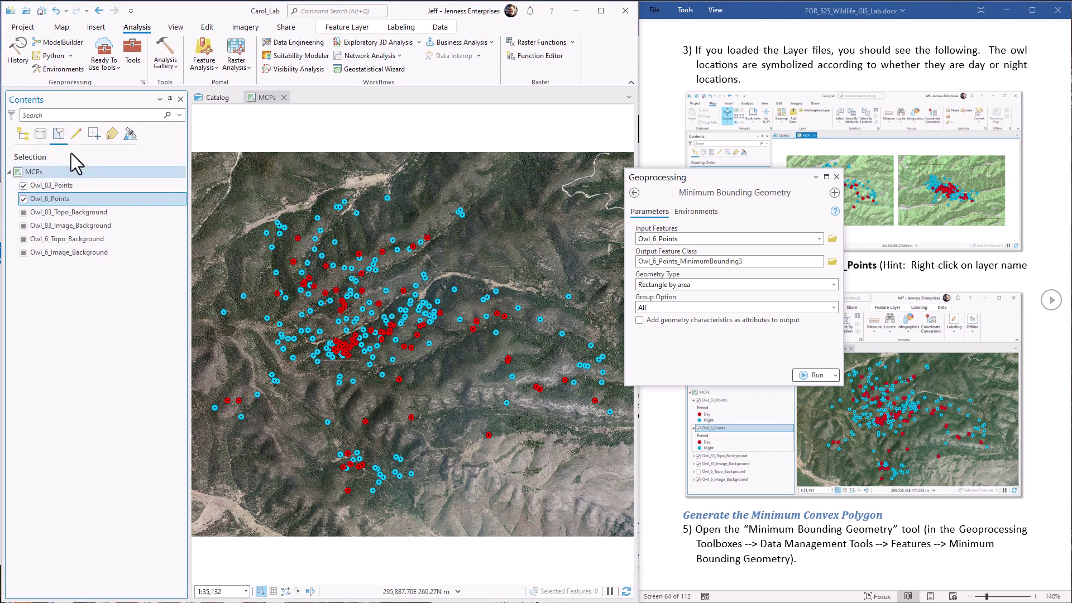
pyautogui.click(23, 134)
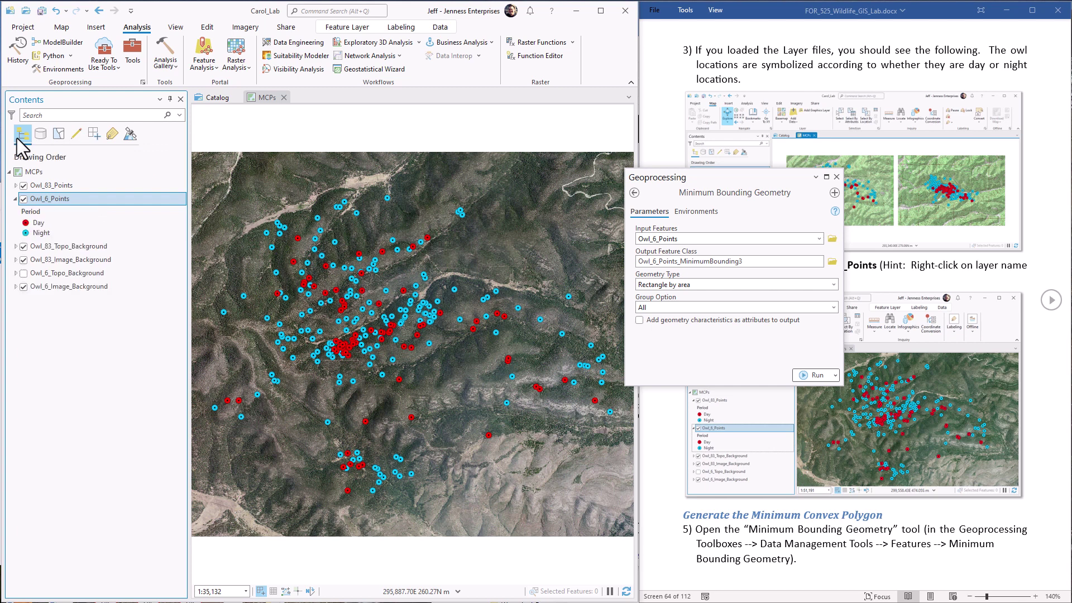
# Consult the instructions' output naming guidance and name the tool's output feature class Owl_6_ALL_MCP.
pyautogui.click(773, 260)
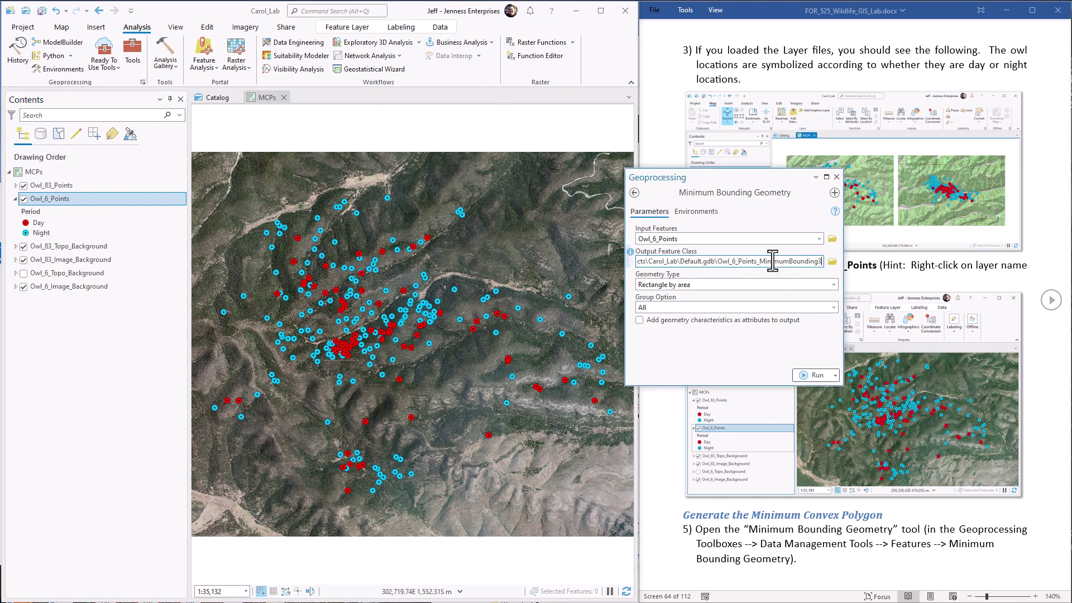
pyautogui.moveTo(692, 180); pyautogui.dragTo(462, 186)
pyautogui.click(1051, 302)
pyautogui.click(456, 267)
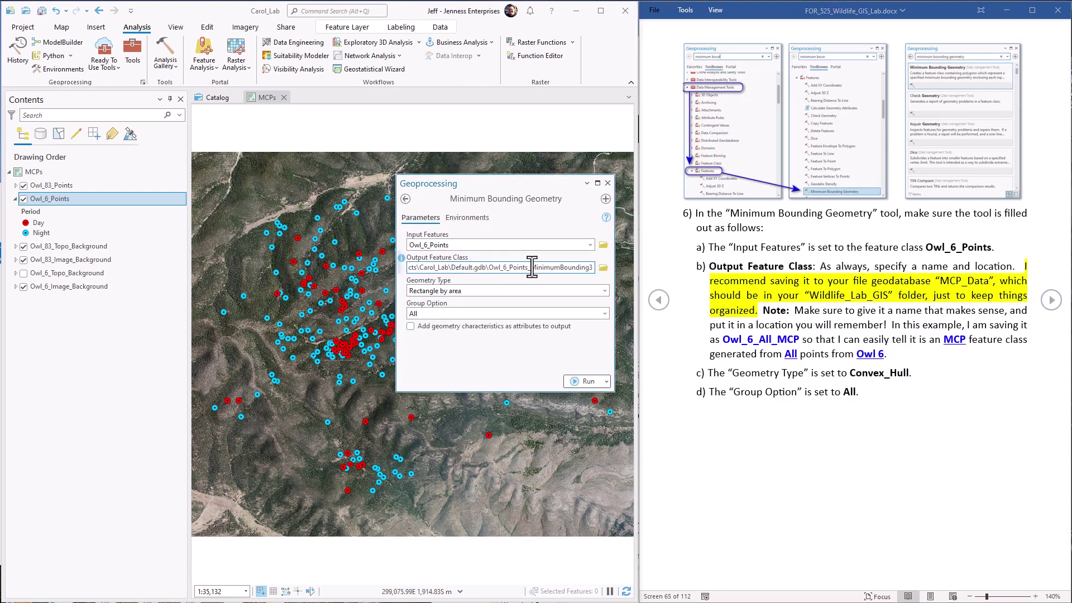
pyautogui.moveTo(530, 267); pyautogui.dragTo(590, 268)
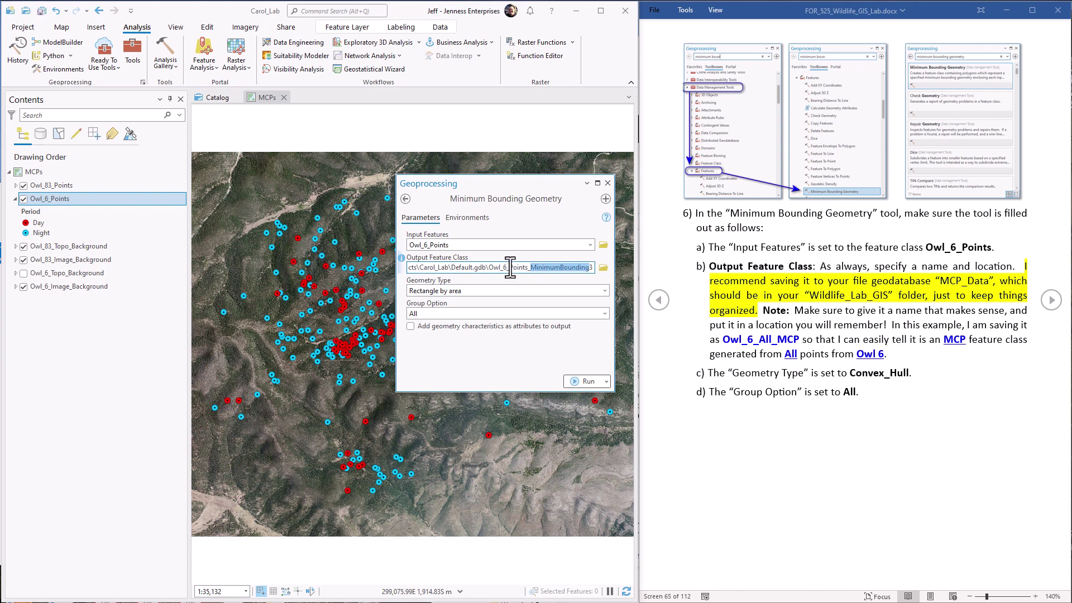
pyautogui.moveTo(510, 268); pyautogui.dragTo(593, 273)
pyautogui.write('ALL_MCP')
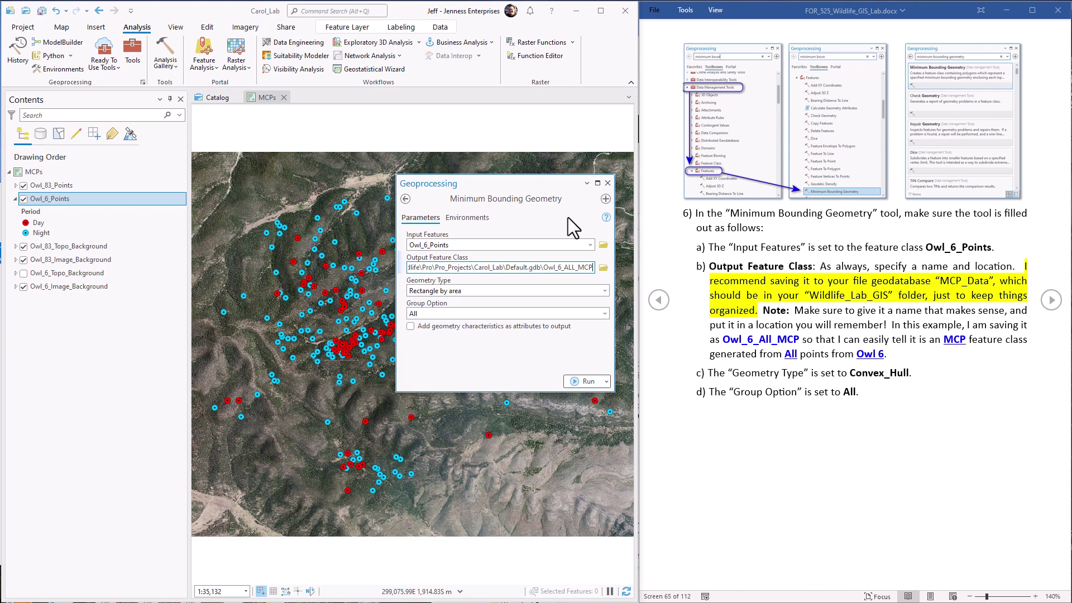
# Set the geometry type to Convex hull, run Minimum Bounding Geometry, and close the tool.
pyautogui.click(445, 281)
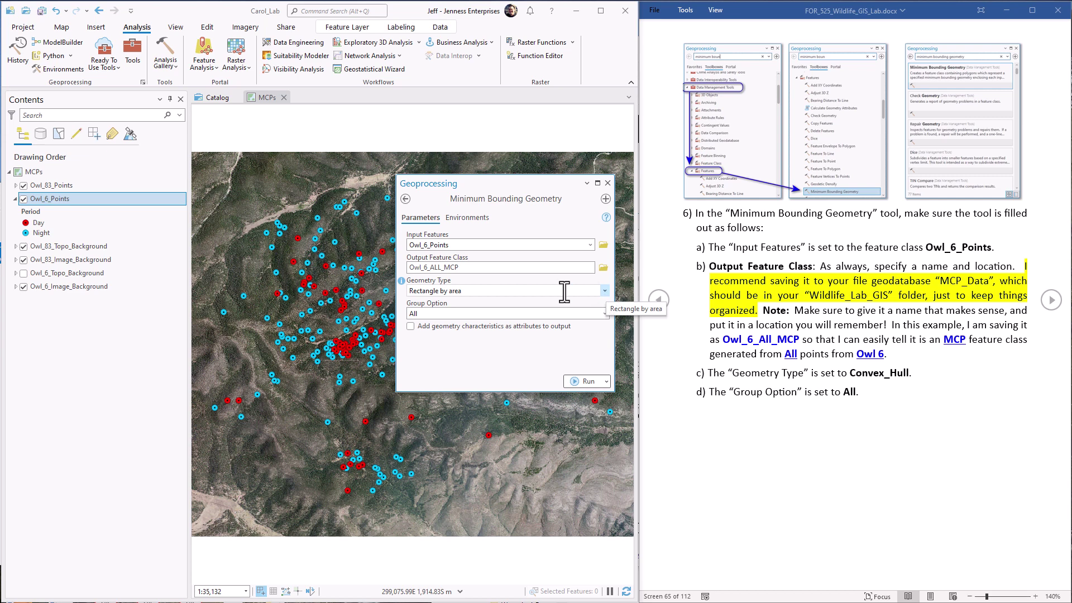
pyautogui.moveTo(608, 226)
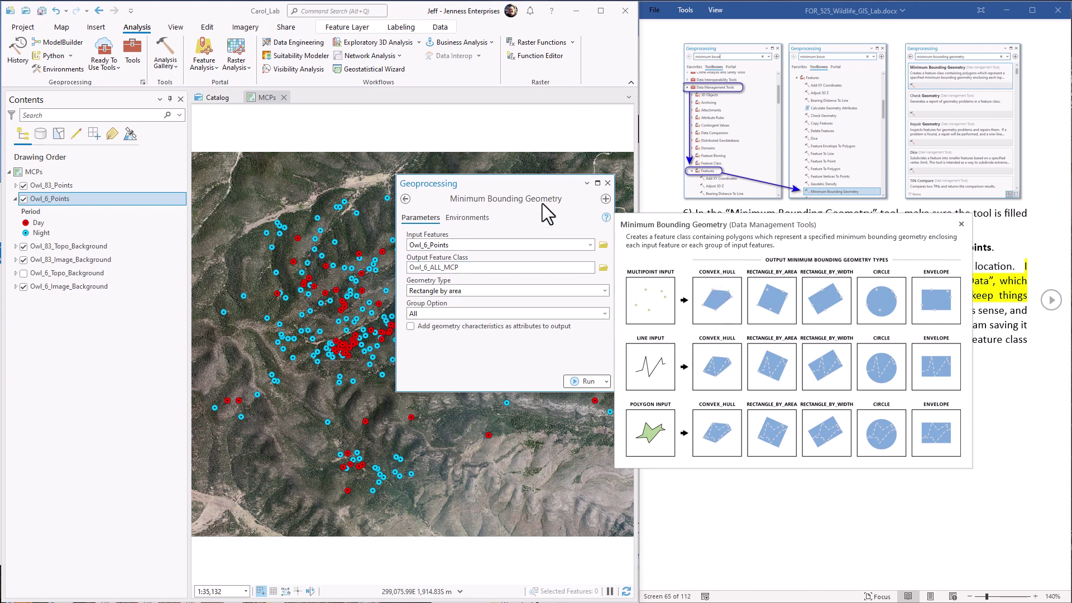
pyautogui.click(604, 290)
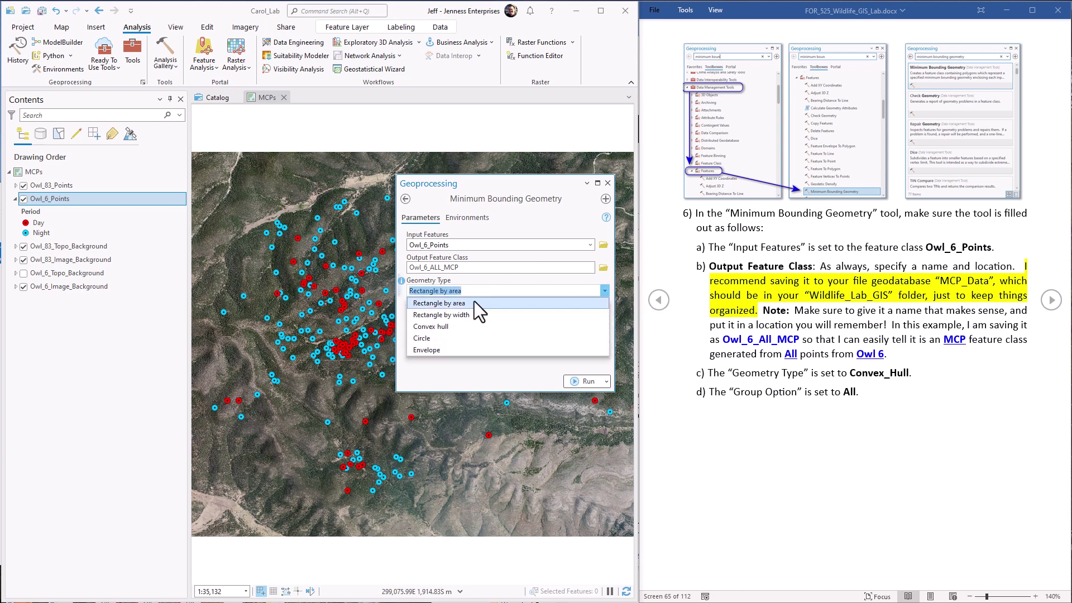
pyautogui.click(447, 329)
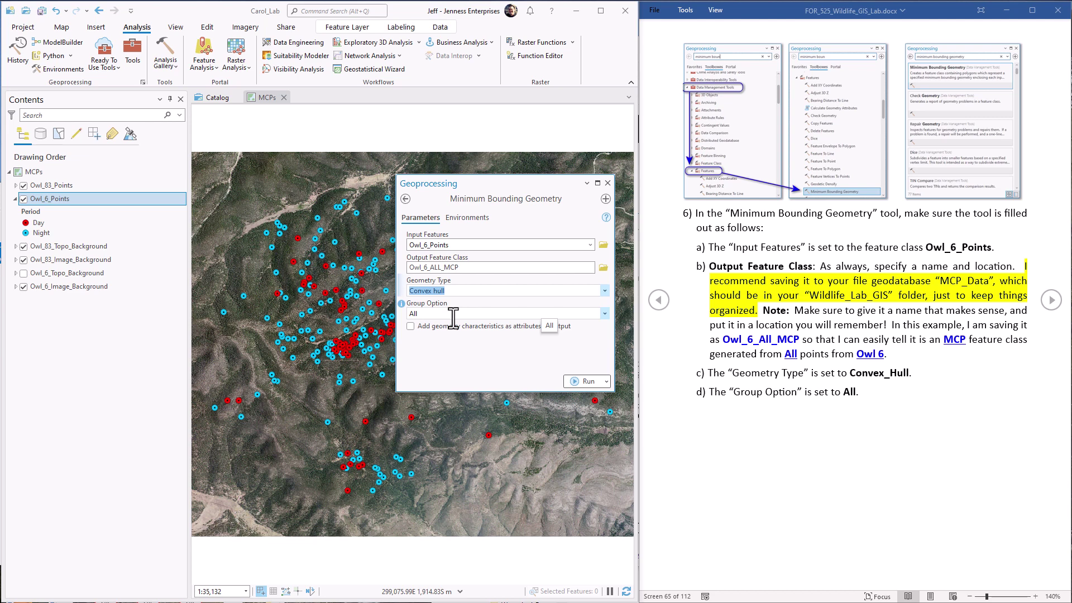
pyautogui.click(579, 379)
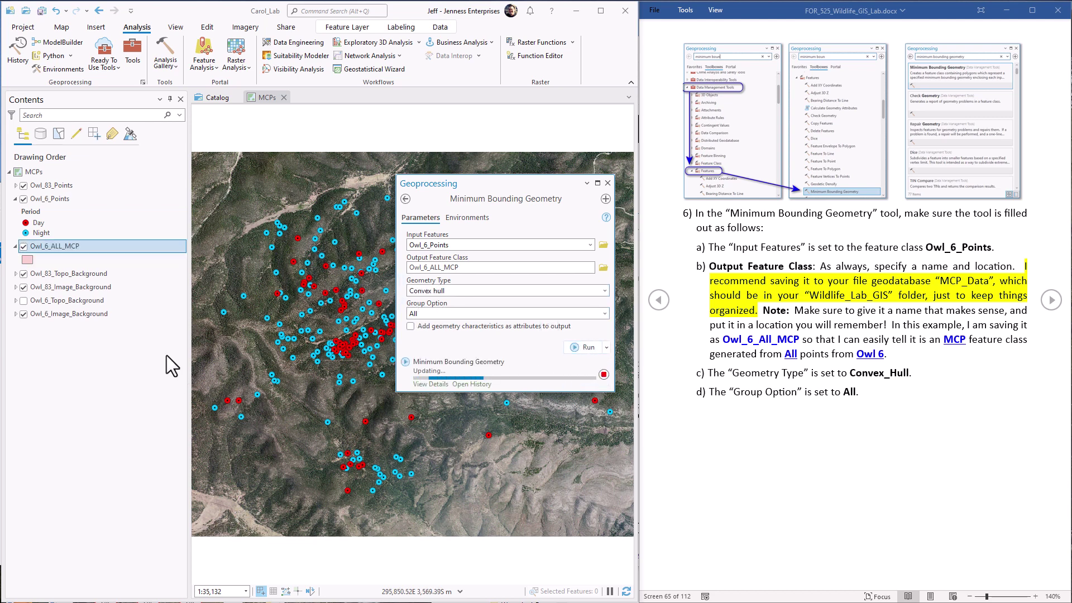
pyautogui.click(608, 183)
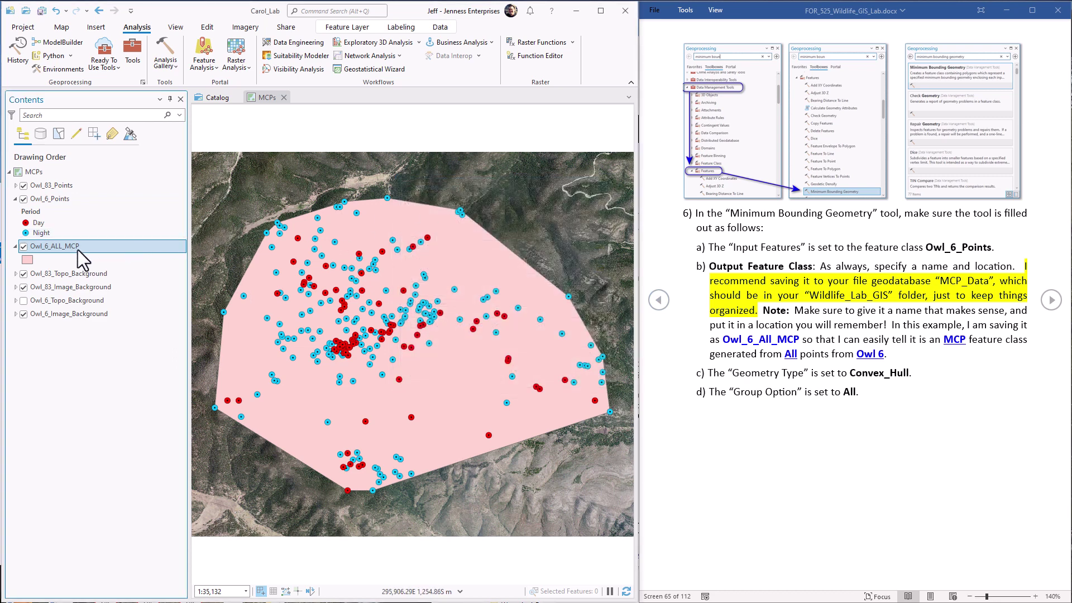
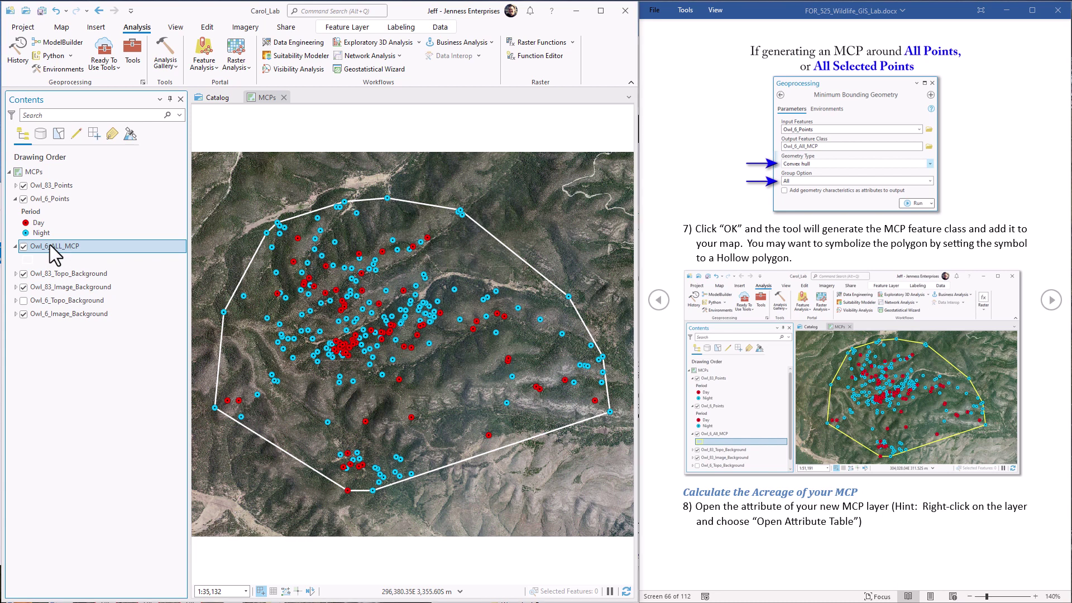
# Add a field named Acres with data type Double to the Owl_6_ALL_MCP attribute table and save it.
pyautogui.hotkey('ctrl', 't')
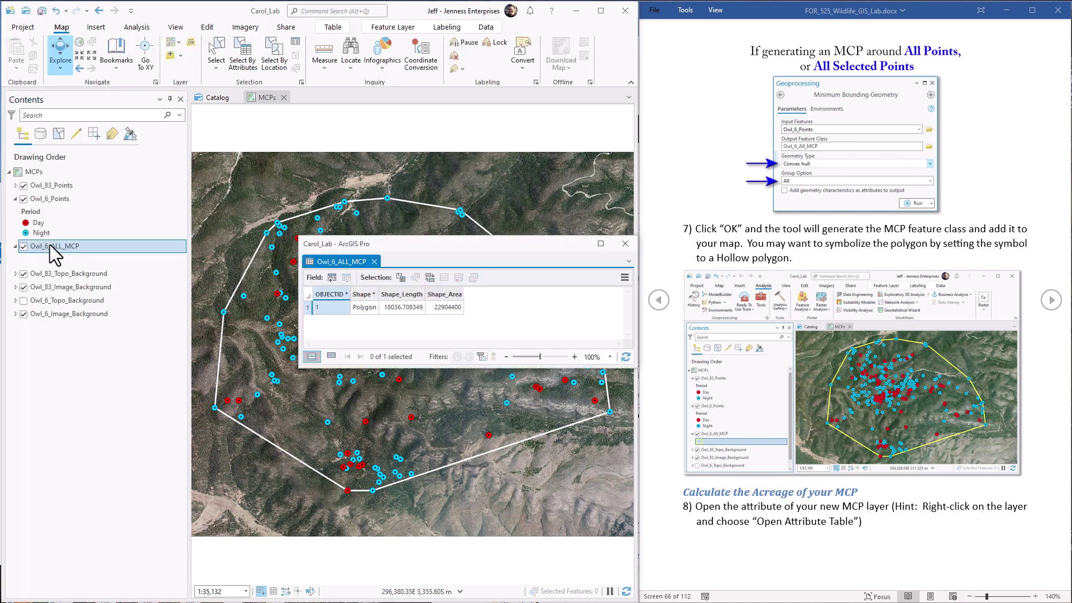
pyautogui.click(332, 278)
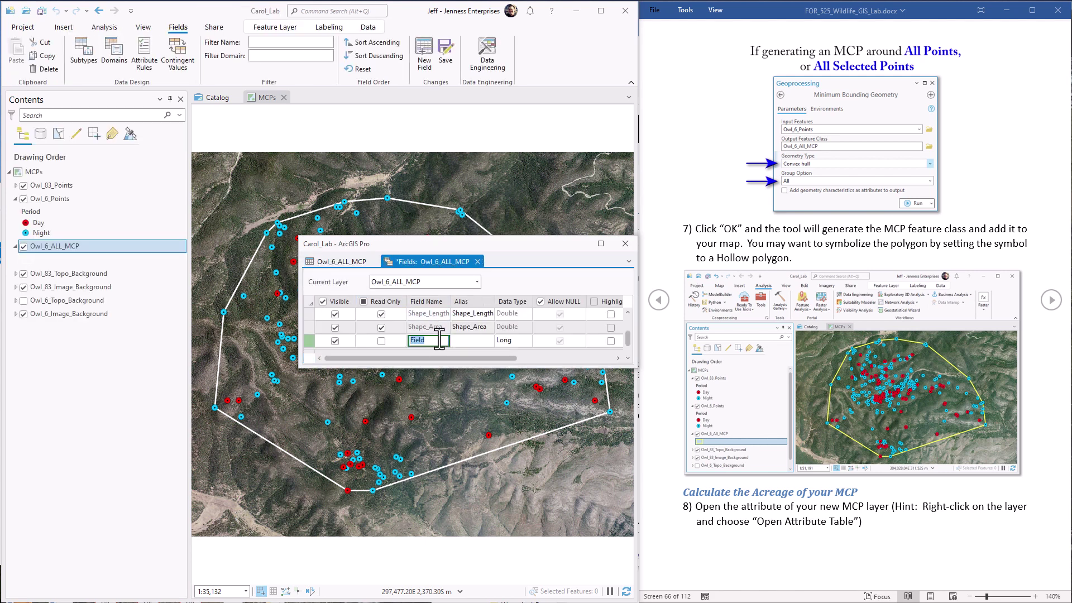
pyautogui.write('Acres')
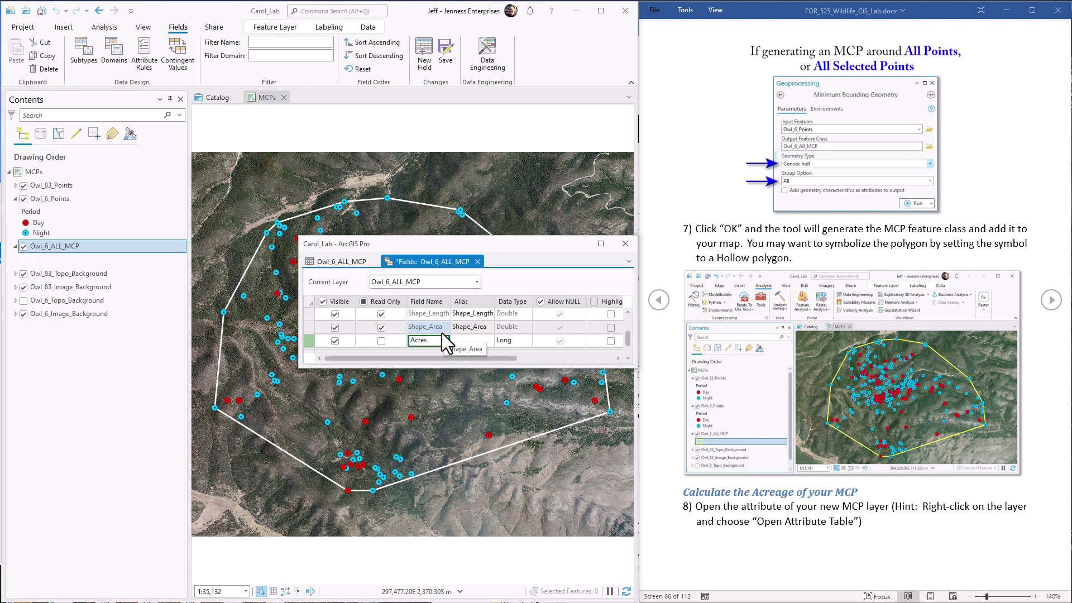
pyautogui.click(509, 340)
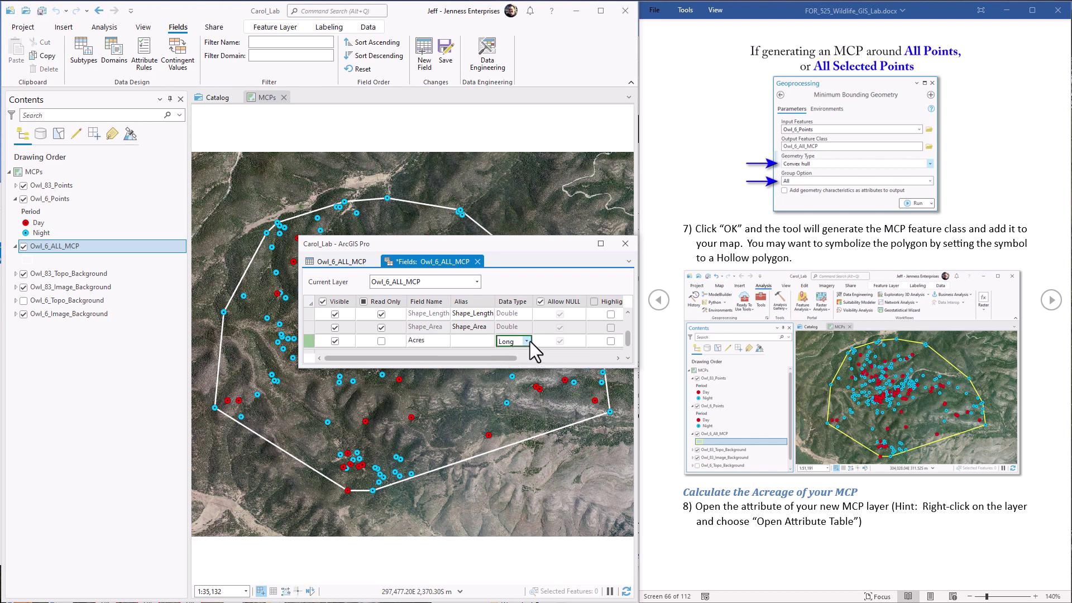
pyautogui.click(526, 340)
pyautogui.click(523, 364)
pyautogui.click(446, 54)
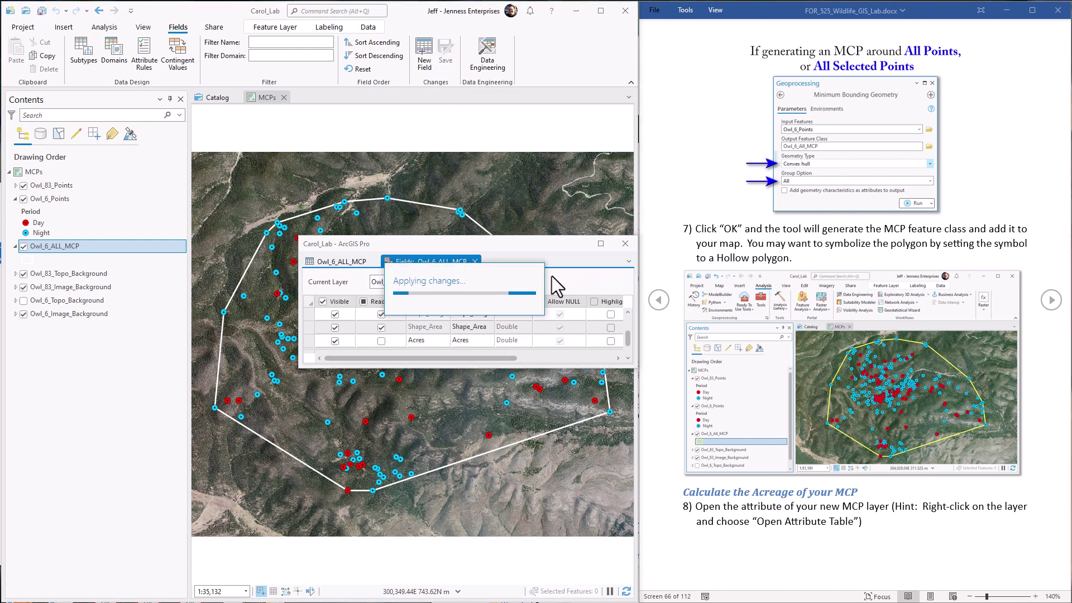
pyautogui.click(474, 262)
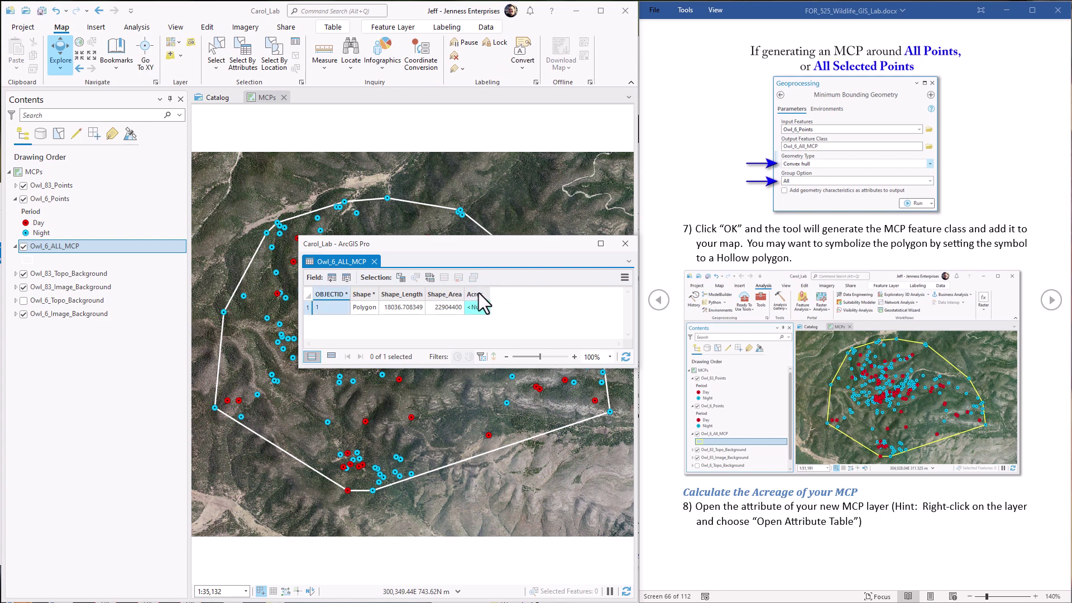
# Calculate the Acres field of Owl_6_ALL_MCP as Area (geodesic) in US Survey Acres and close the attribute table.
pyautogui.moveTo(480, 294)
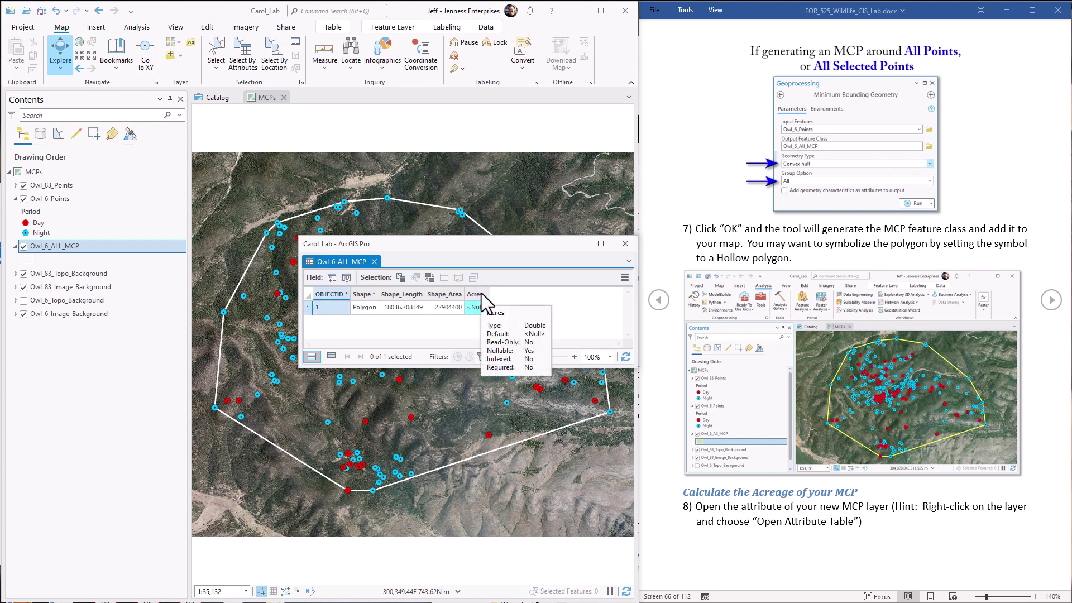
pyautogui.rightClick(481, 293)
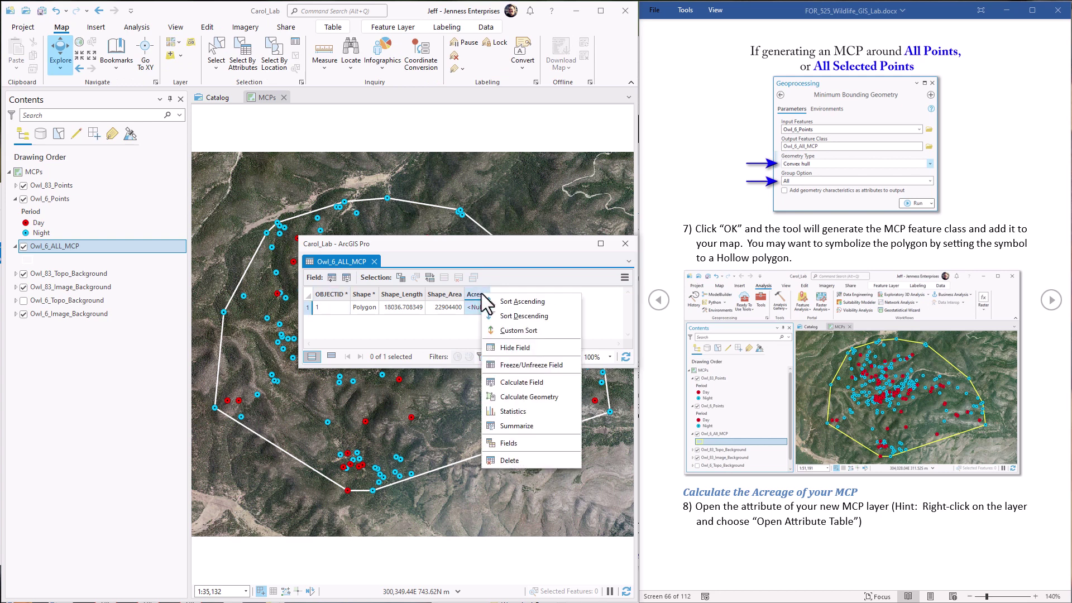
pyautogui.click(511, 397)
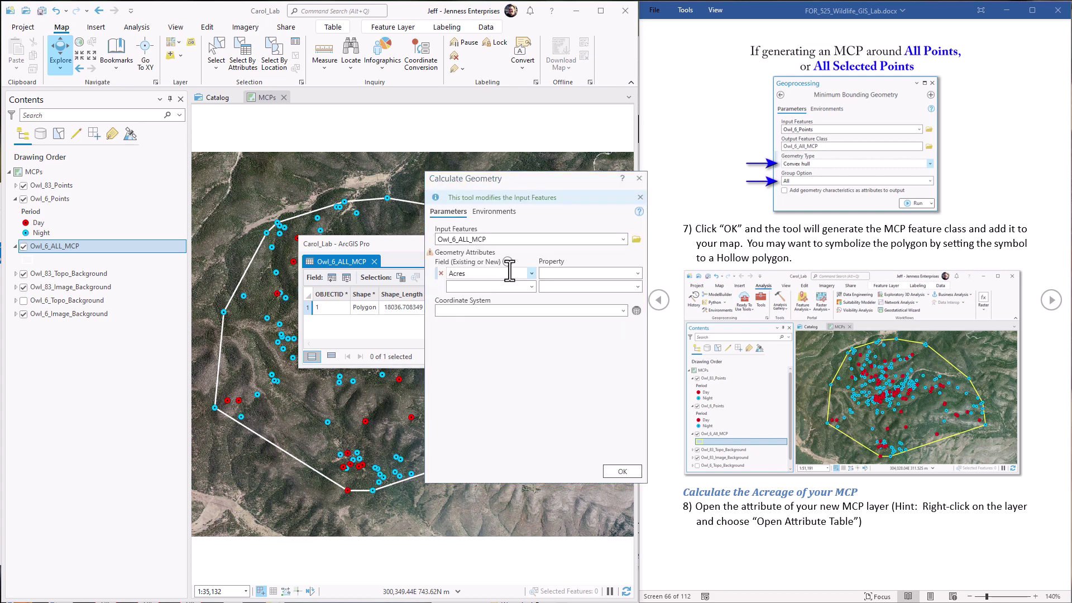
pyautogui.click(637, 273)
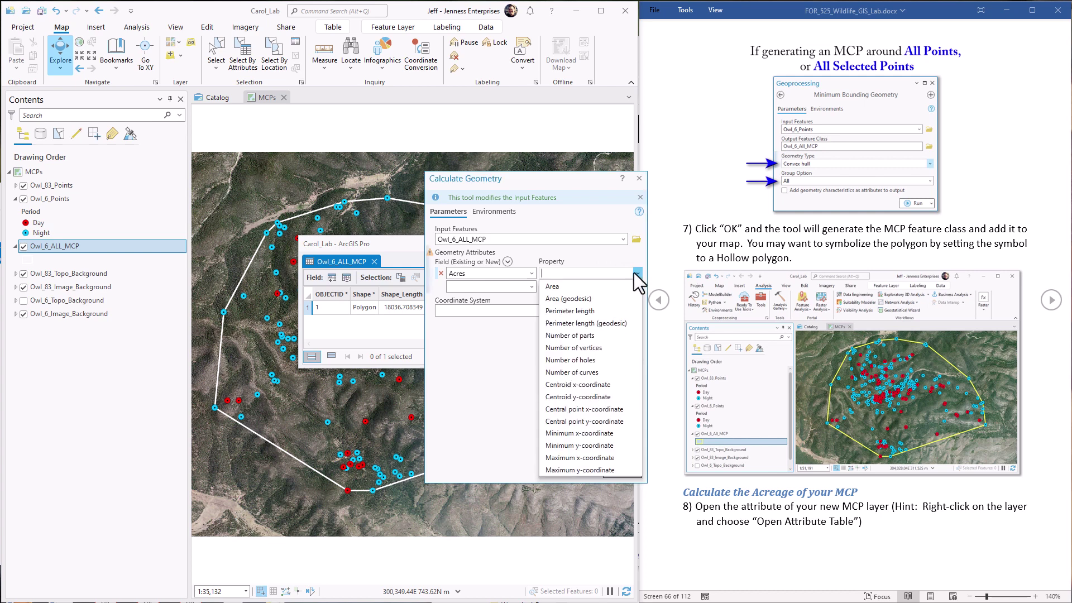
pyautogui.click(584, 300)
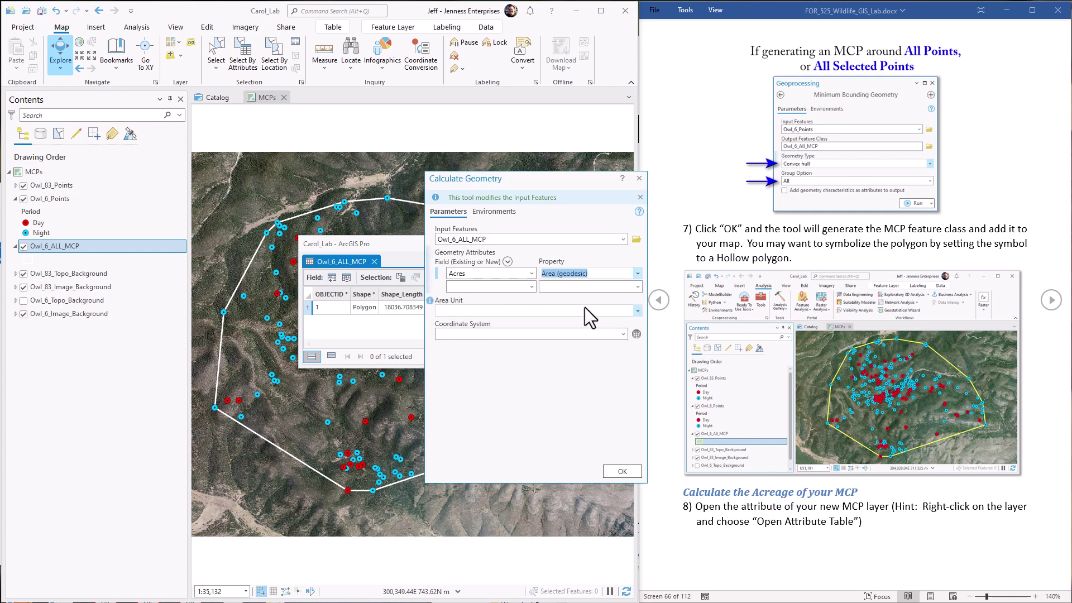
pyautogui.click(632, 312)
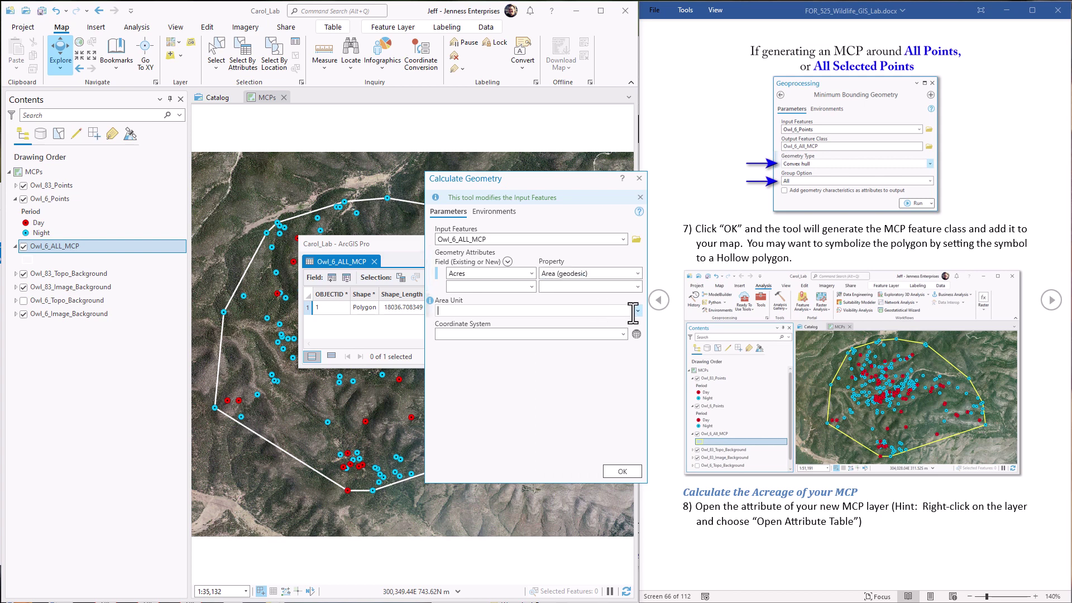
pyautogui.click(637, 311)
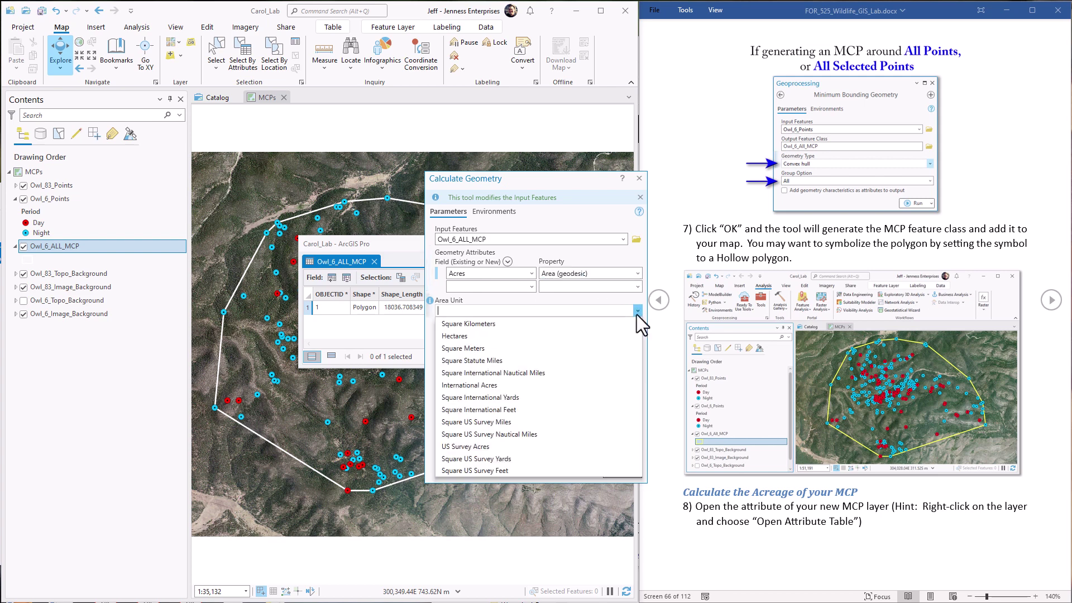
pyautogui.click(470, 446)
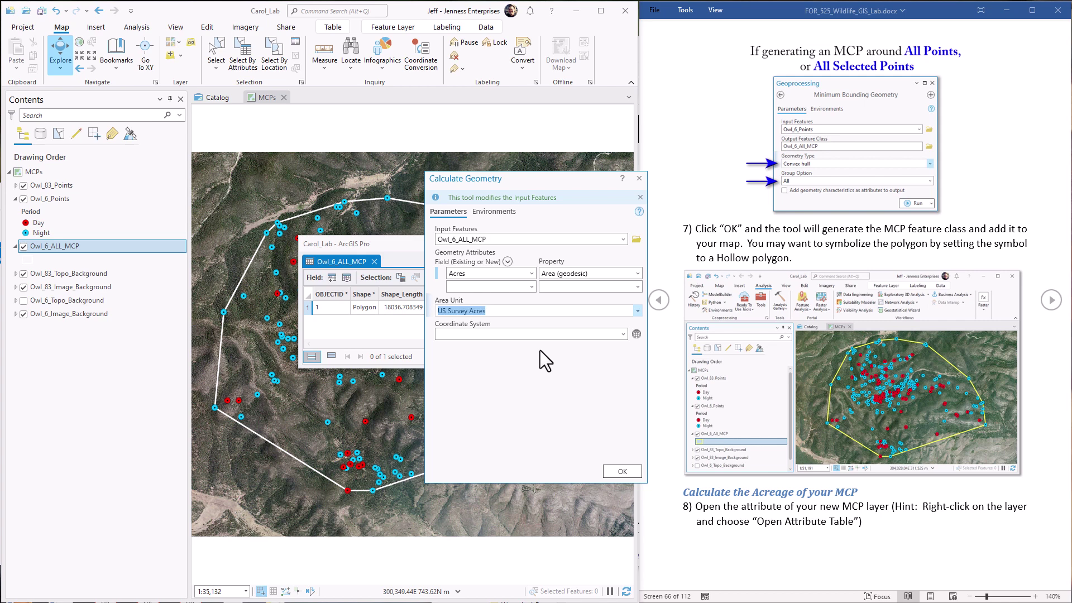
pyautogui.click(623, 471)
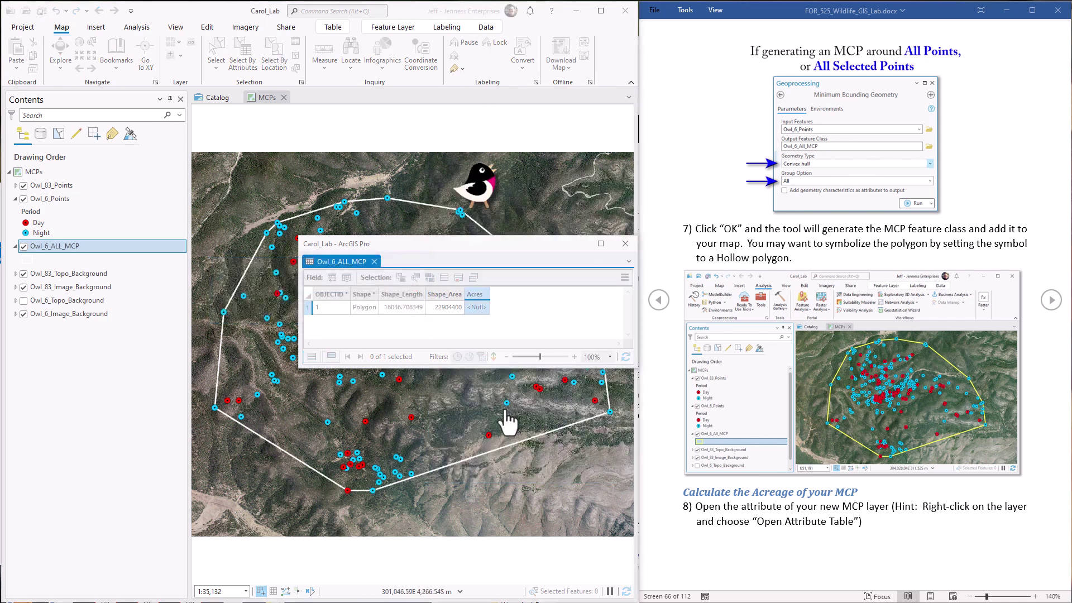
pyautogui.click(477, 308)
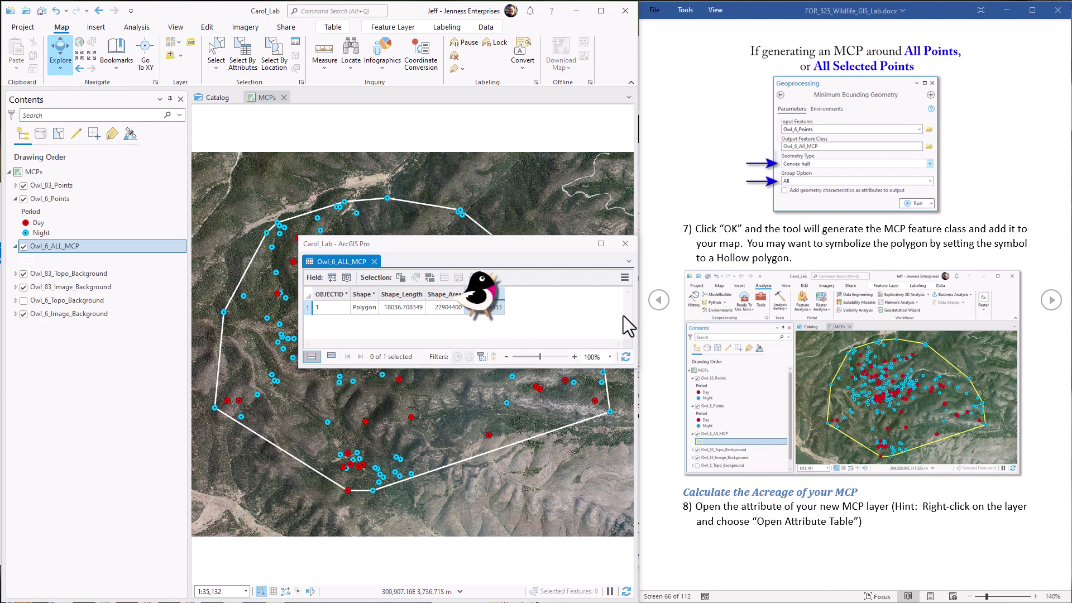
pyautogui.click(624, 244)
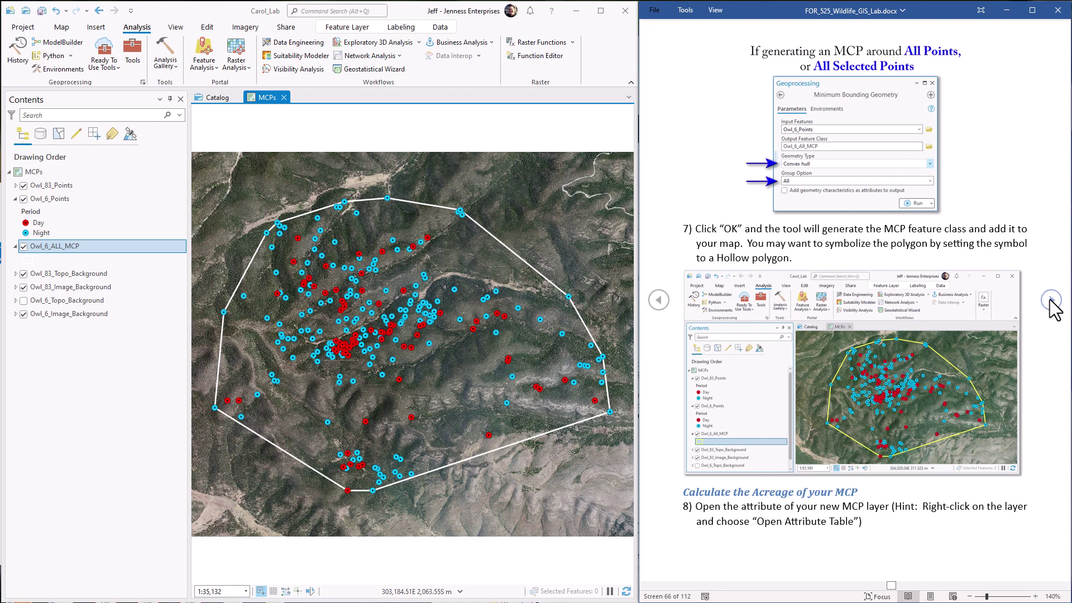
# Advance the lab instructions to the settings for generating separate MCPs around day and night points.
pyautogui.click(1050, 300)
pyautogui.click(1049, 300)
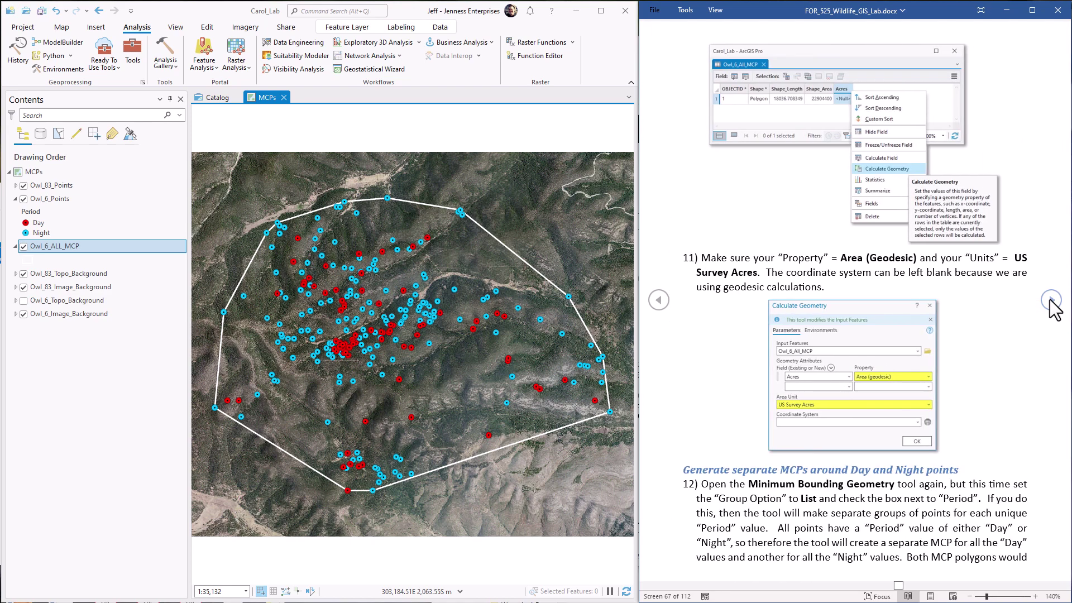
pyautogui.click(1050, 300)
# Examine the Period field's values in the Owl_6_Points attribute table and close the table.
pyautogui.click(68, 200)
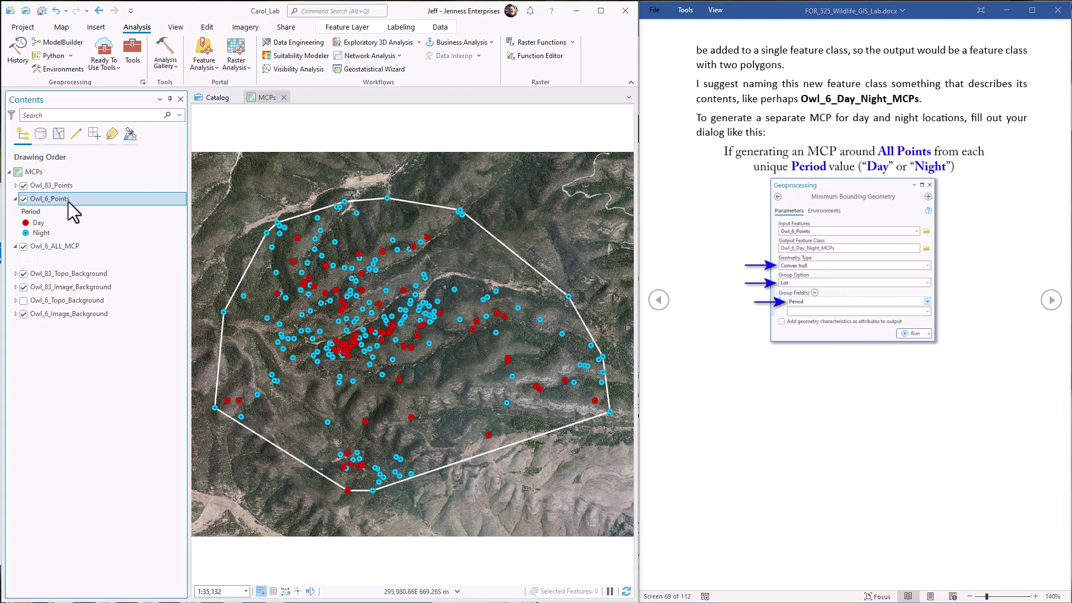
pyautogui.hotkey('ctrl', 't')
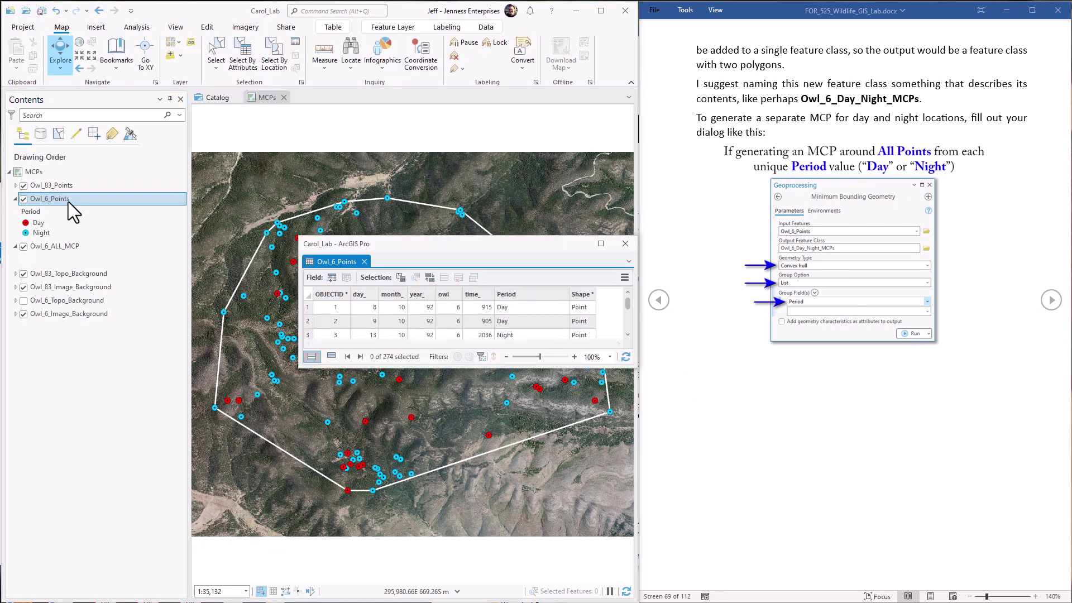
pyautogui.click(526, 295)
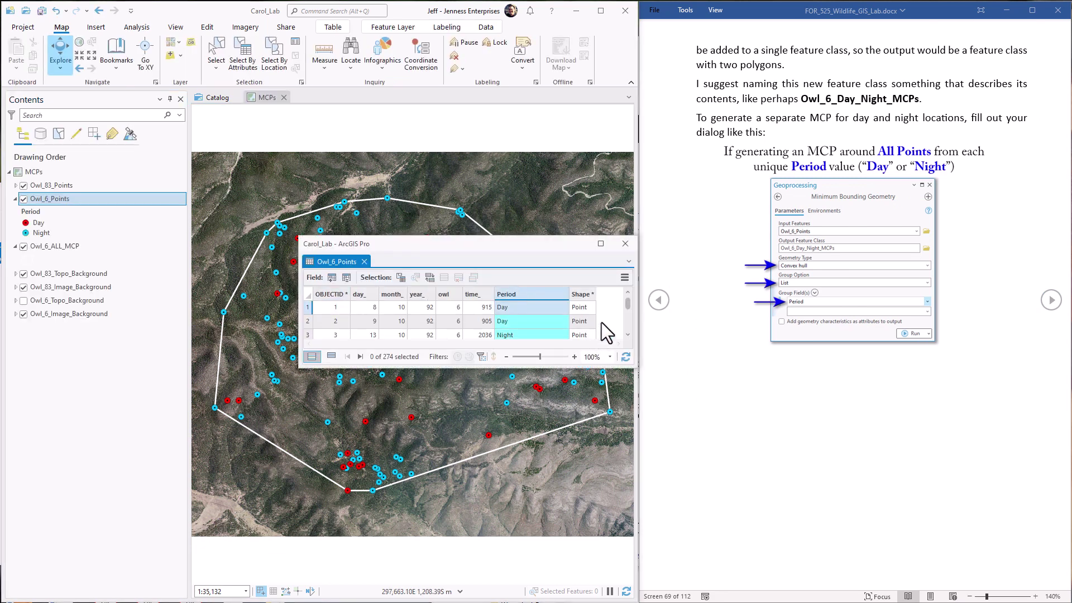
pyautogui.moveTo(628, 304); pyautogui.dragTo(630, 307)
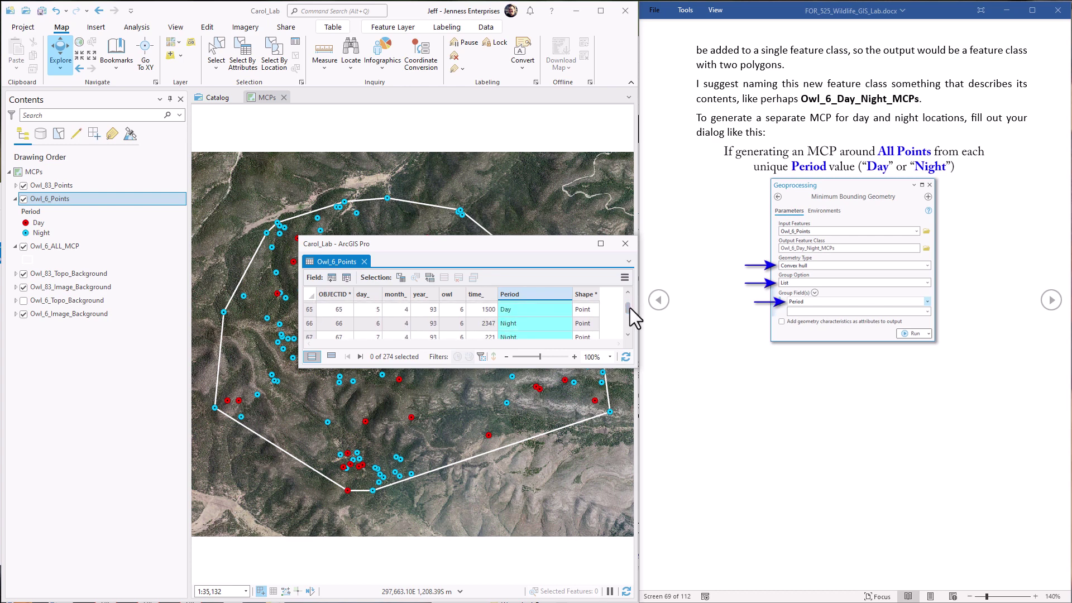
pyautogui.moveTo(515, 368); pyautogui.dragTo(516, 476)
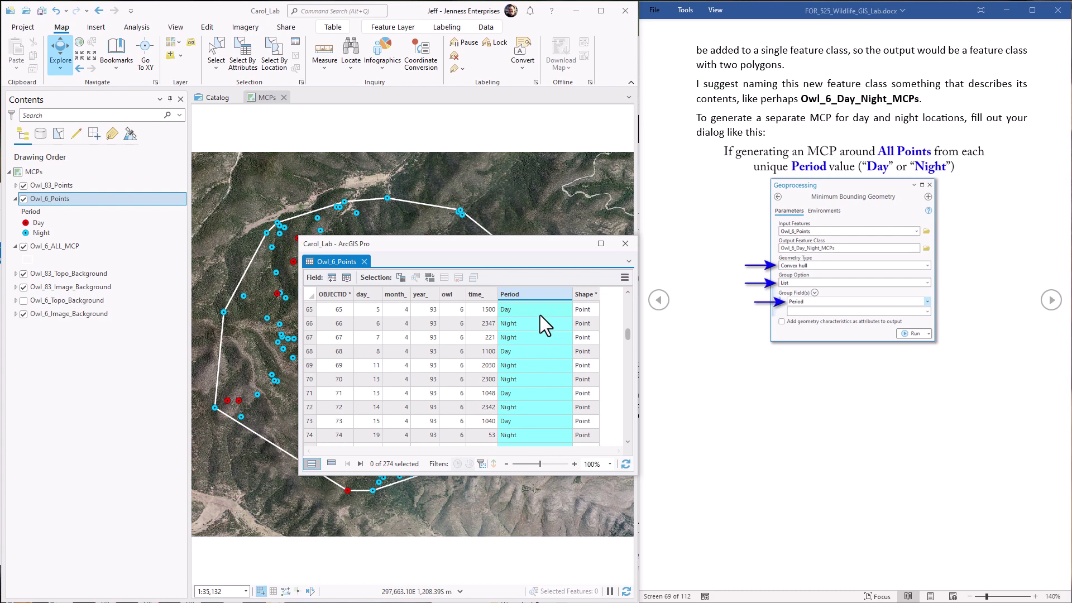
pyautogui.click(628, 246)
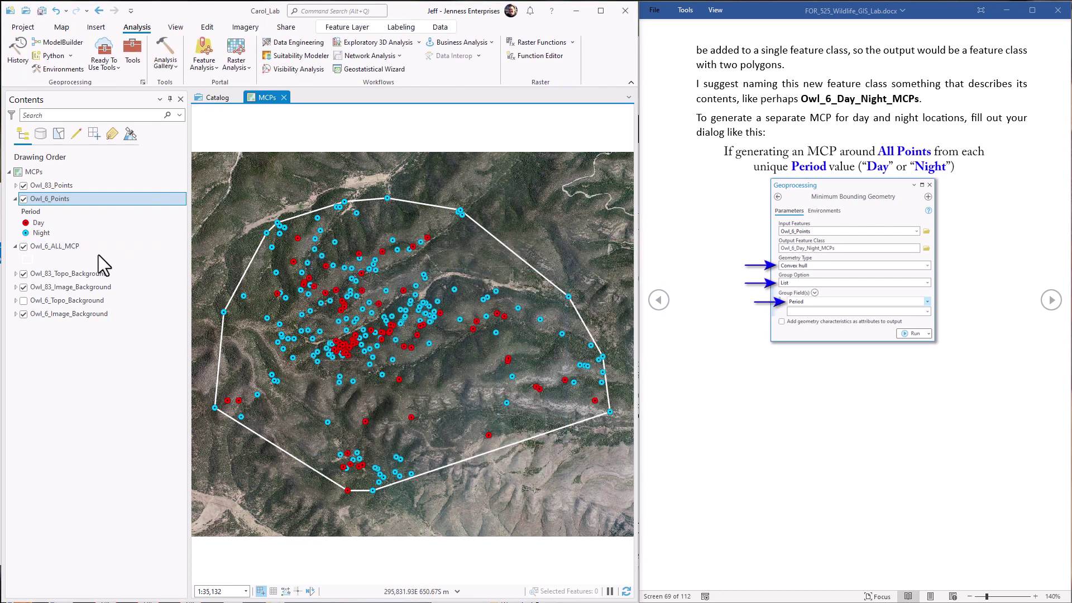
# Open the Minimum Bounding Geometry tool with Owl_6_Points as input features and check the option for clearing selected features.
pyautogui.click(133, 53)
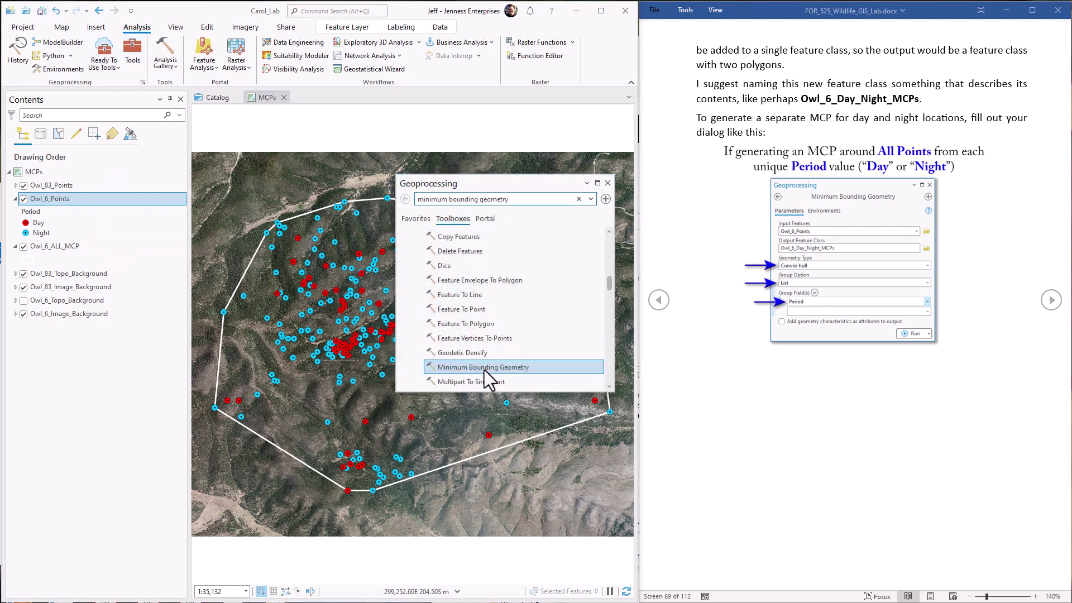
pyautogui.click(484, 367)
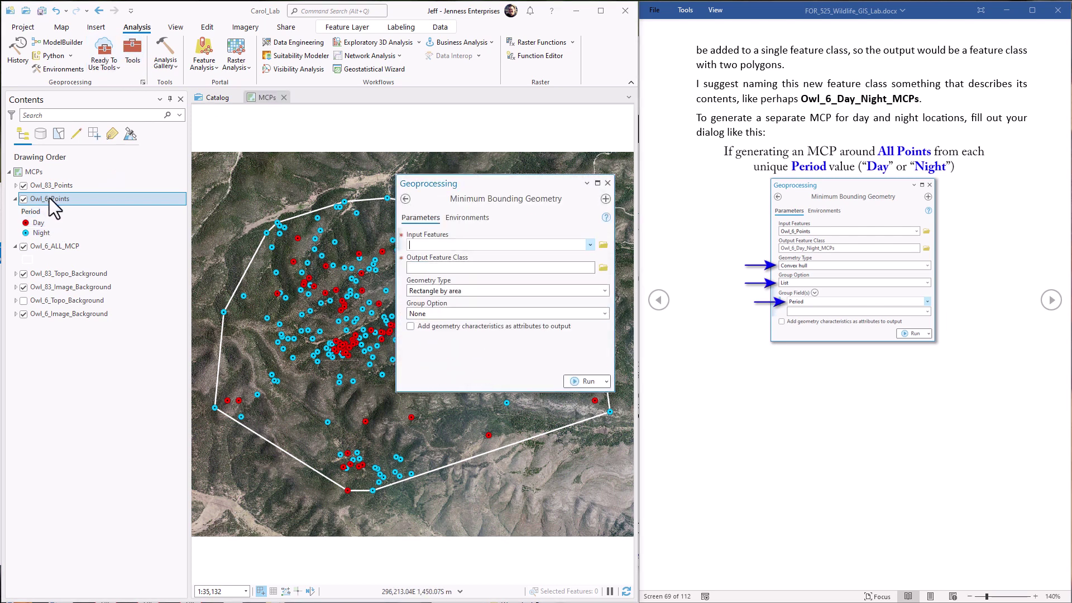
pyautogui.moveTo(49, 197); pyautogui.dragTo(449, 248)
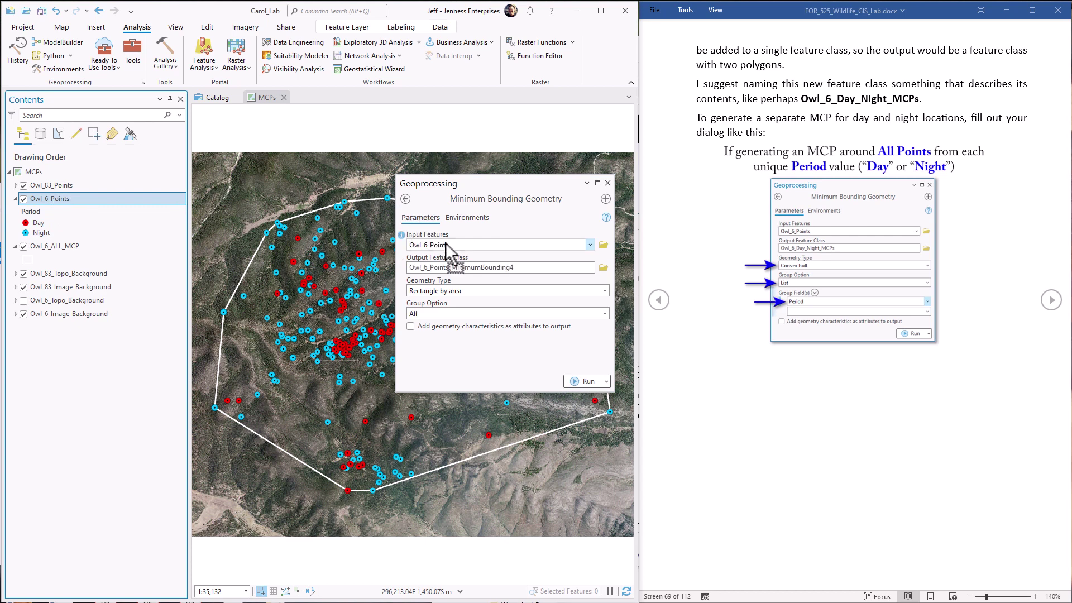
pyautogui.click(96, 27)
pyautogui.click(62, 27)
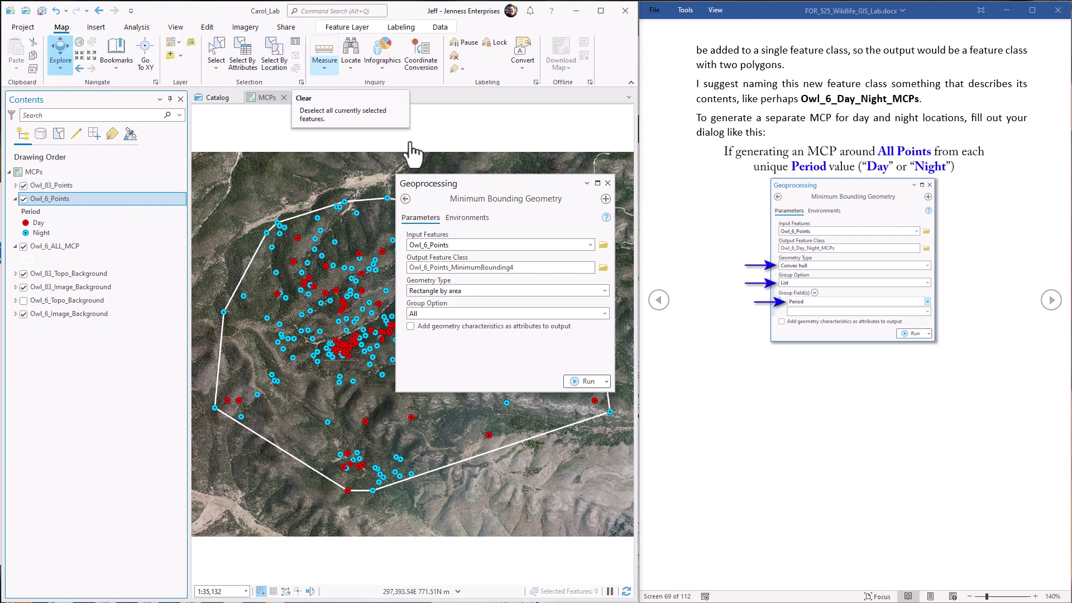
# Name the tool's output feature class Owl_6_Day_Night_MCPs in the project's default geodatabase.
pyautogui.click(446, 267)
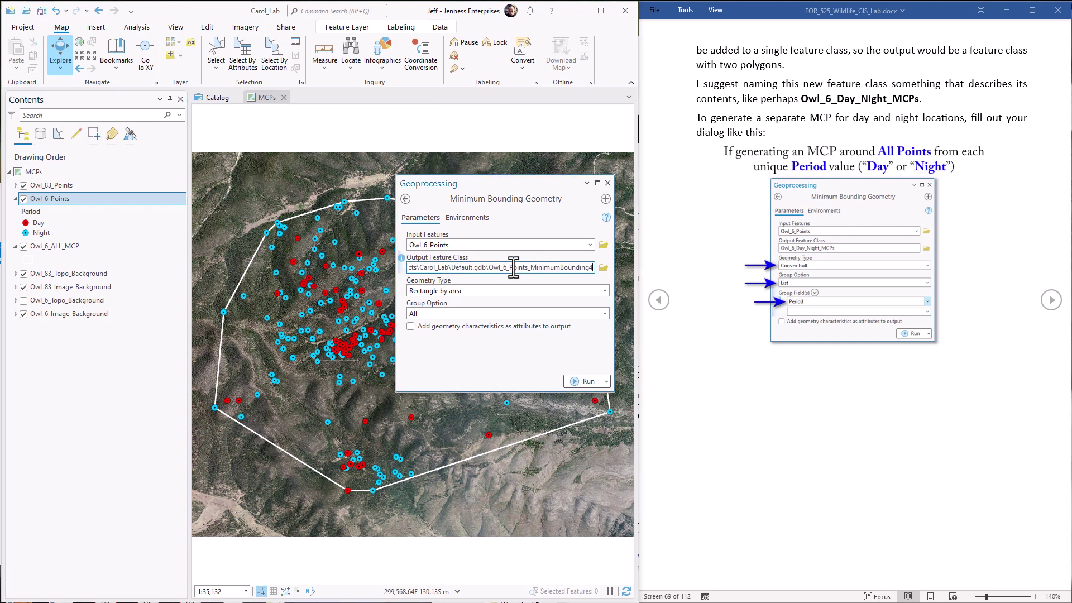
pyautogui.moveTo(509, 267); pyautogui.dragTo(614, 285)
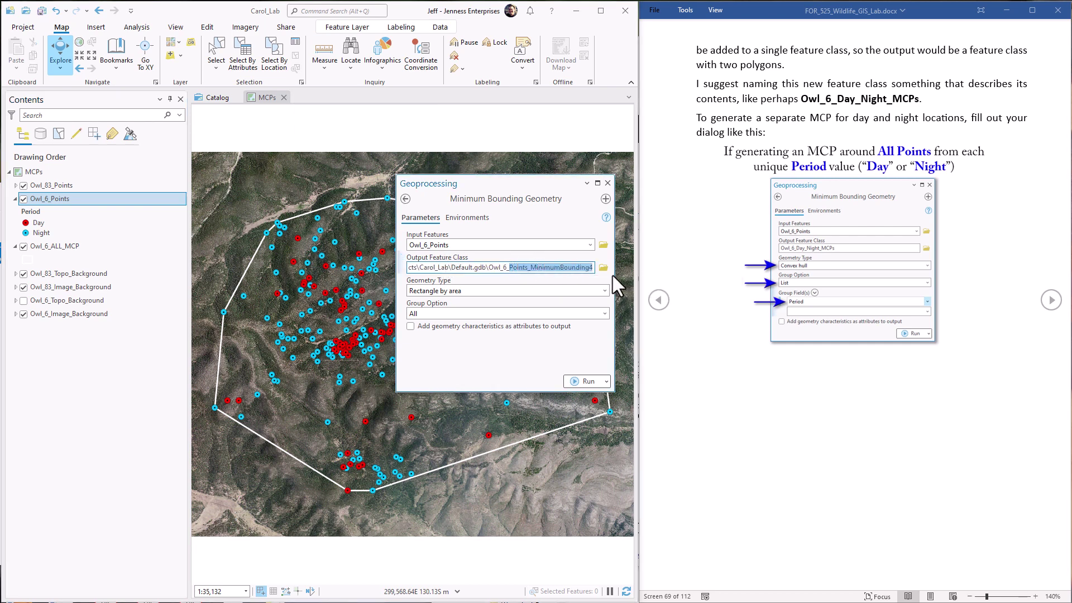
pyautogui.write('Day_Night')
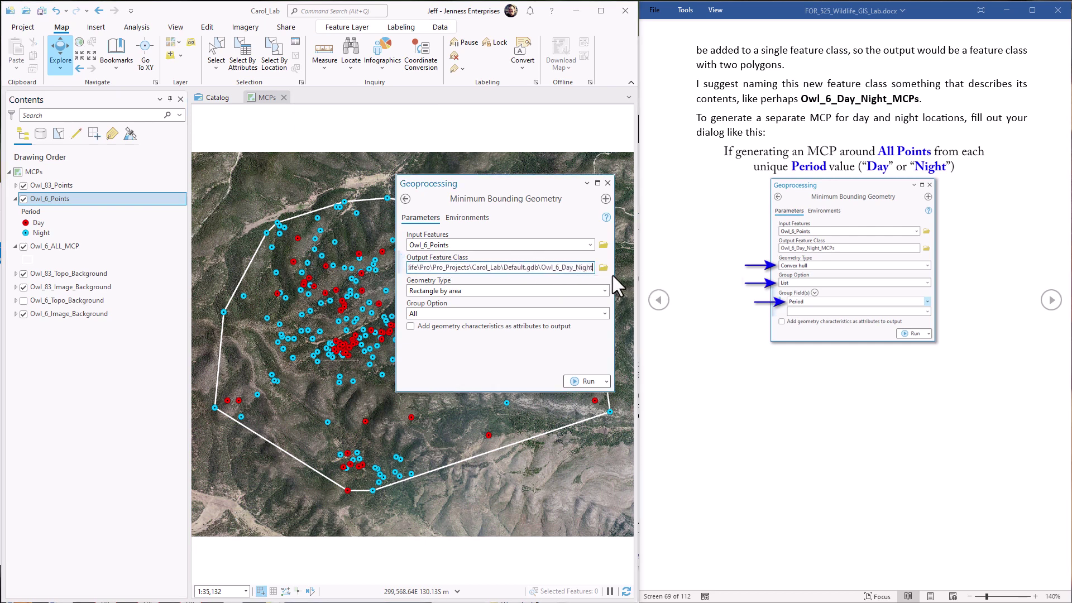
pyautogui.write('_MCPs')
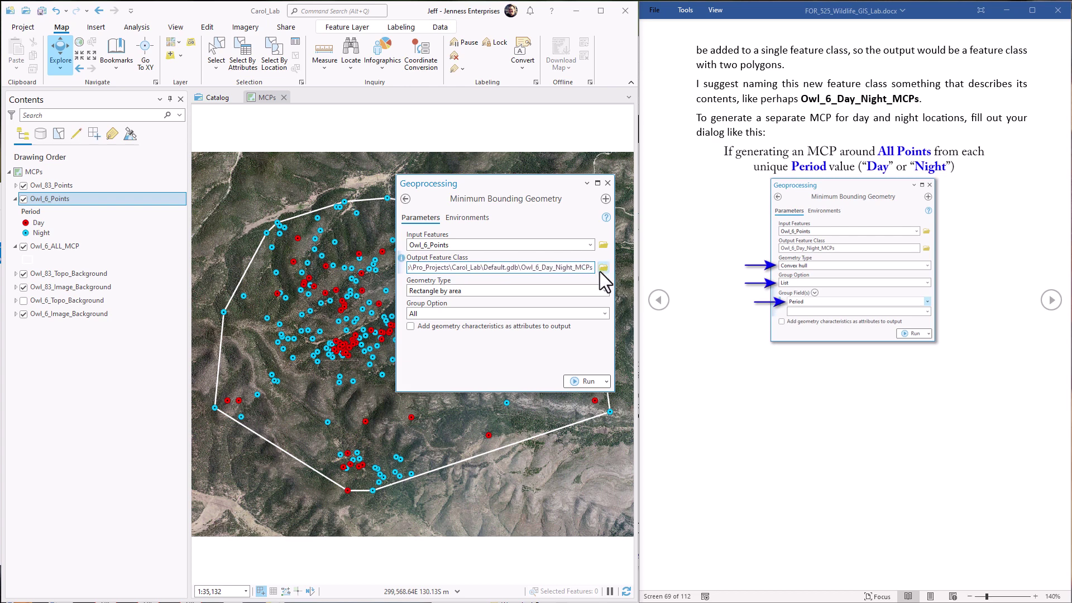
# Set the geometry type to Convex hull and the group option to List, with Period as the group field.
pyautogui.click(604, 288)
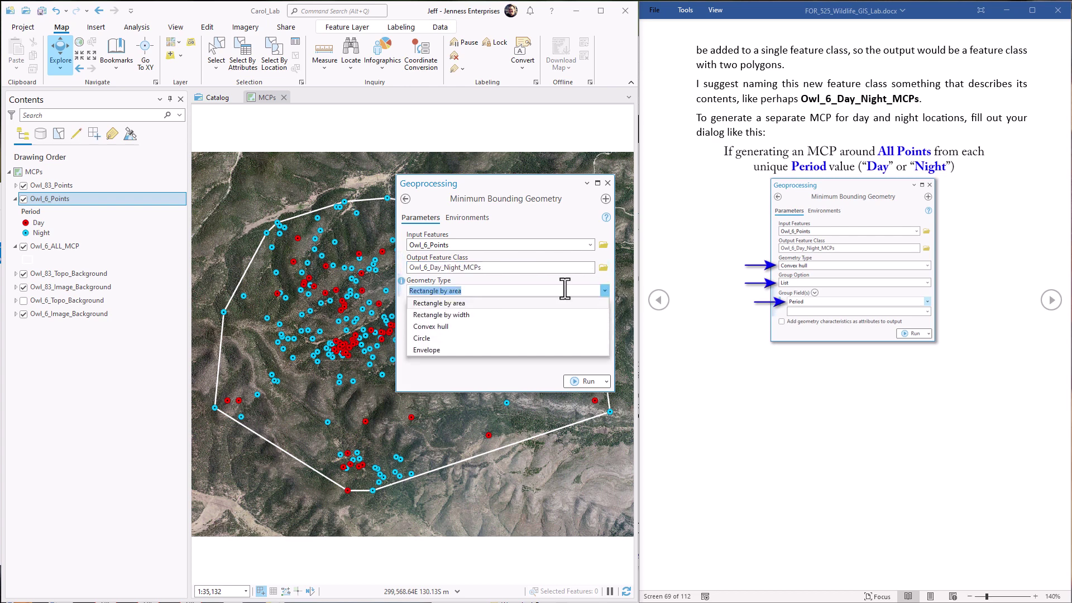
pyautogui.click(430, 329)
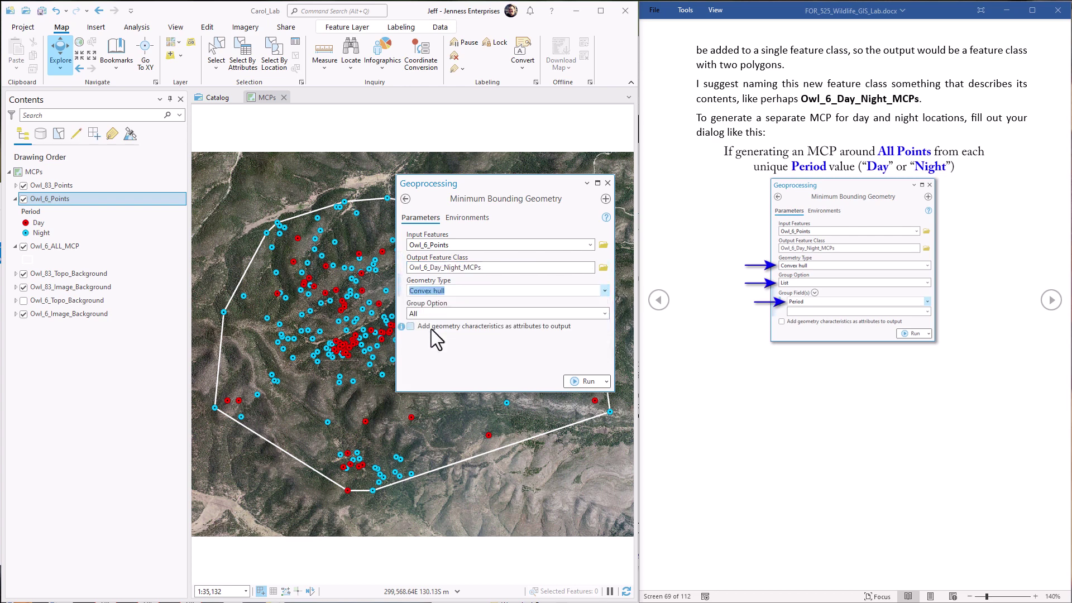
pyautogui.click(605, 313)
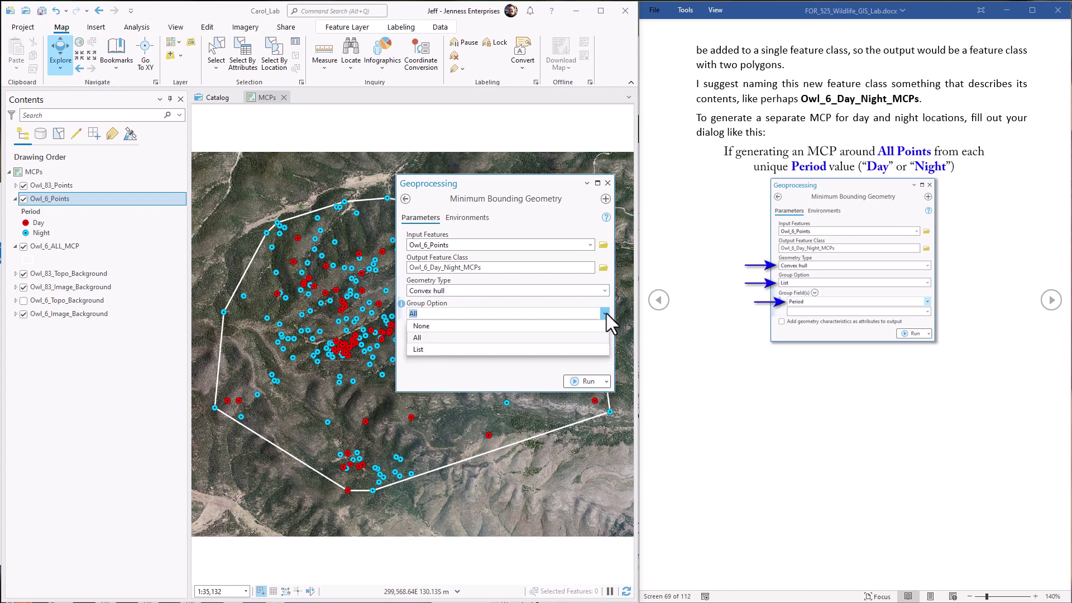
pyautogui.click(431, 347)
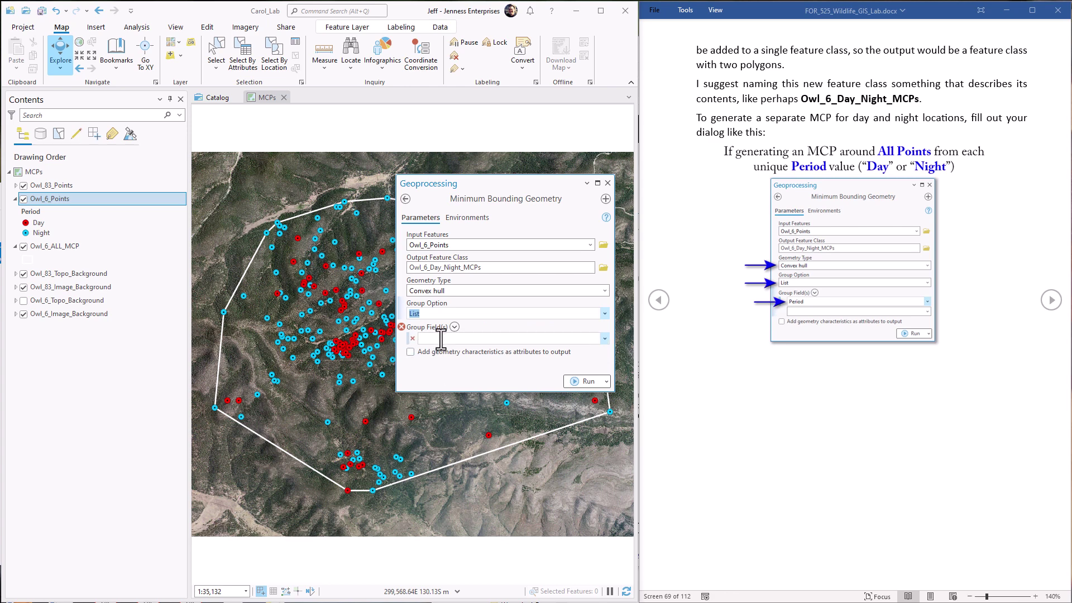
pyautogui.click(604, 338)
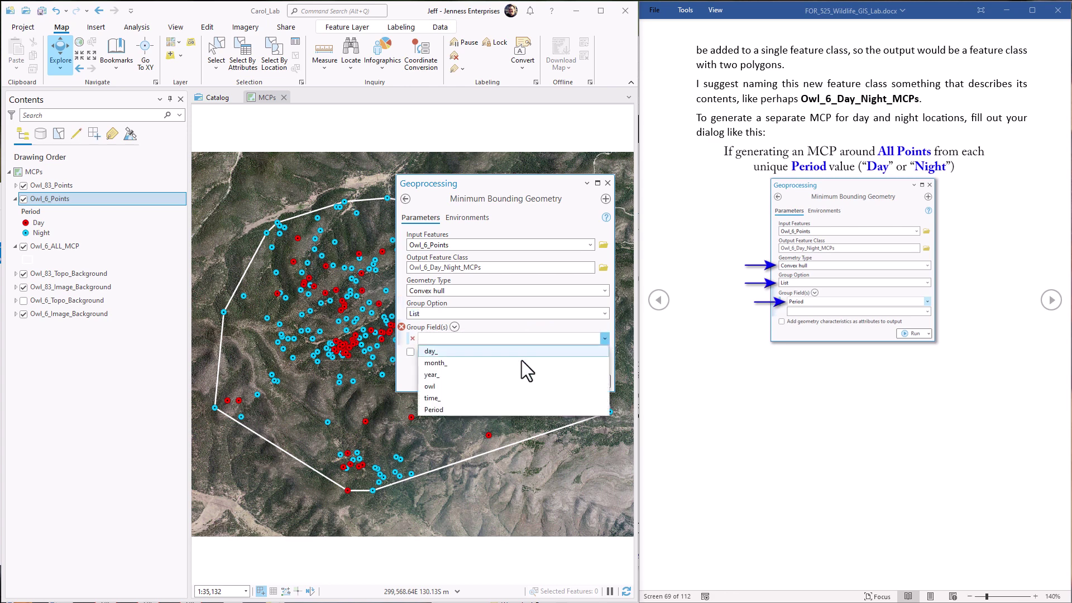
pyautogui.click(445, 409)
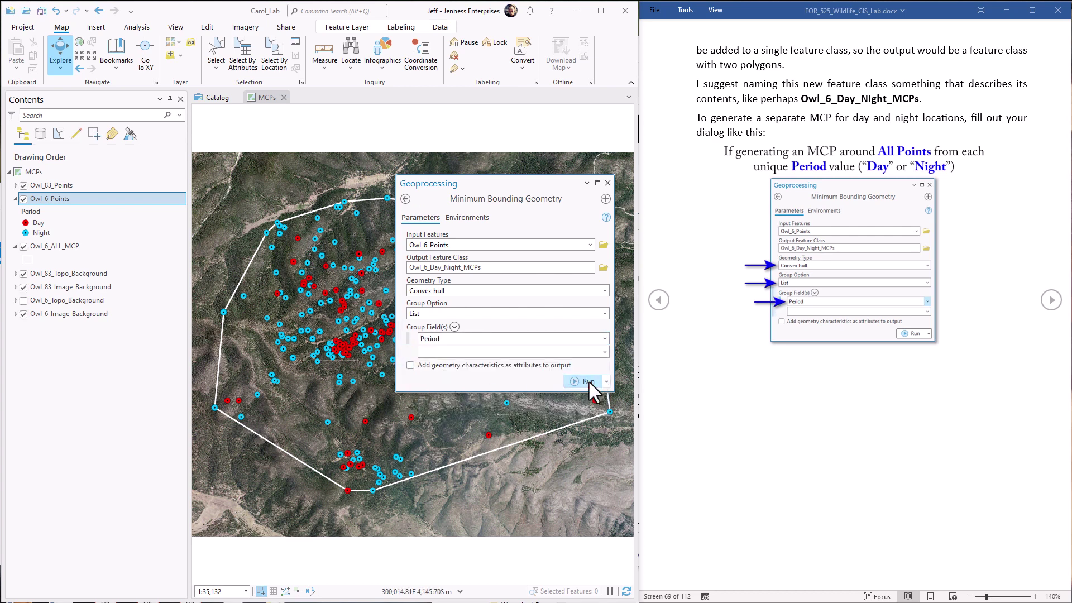
# Run Minimum Bounding Geometry, close the tool, and hide the Owl_6_ALL_MCP layer.
pyautogui.click(588, 381)
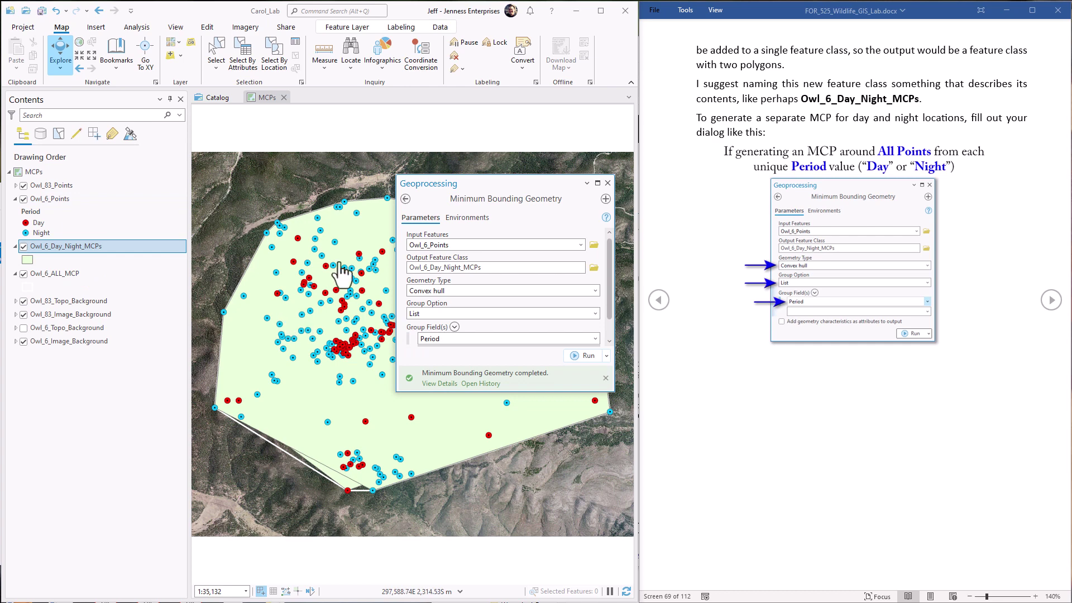
pyautogui.click(607, 184)
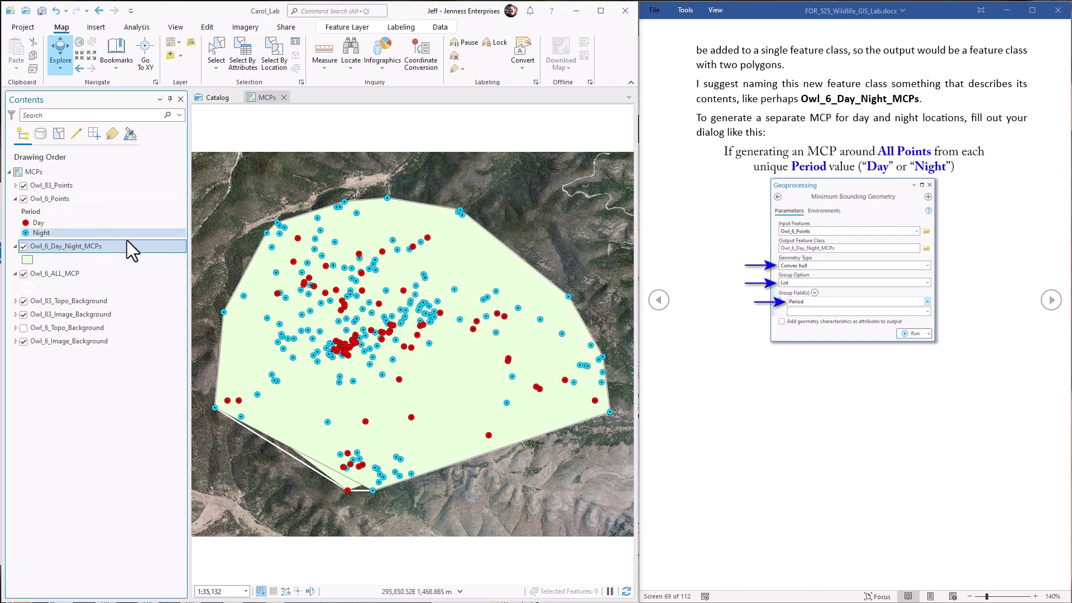
pyautogui.click(24, 273)
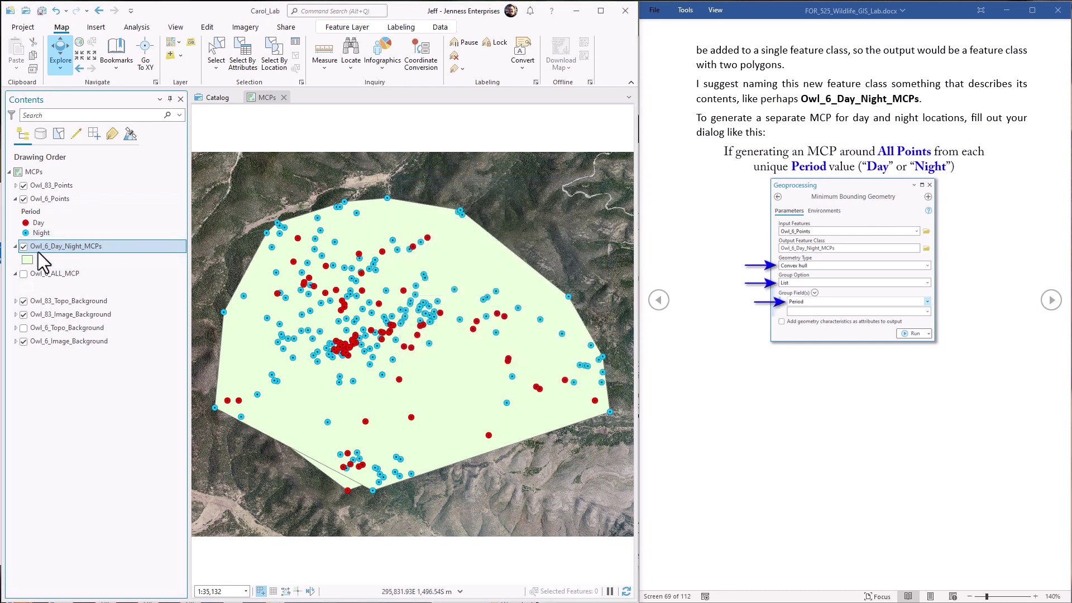
# Symbolize the Owl_6_Day_Night_MCPs layer by unique values of the Period field and add all its values as classes.
pyautogui.rightClick(43, 246)
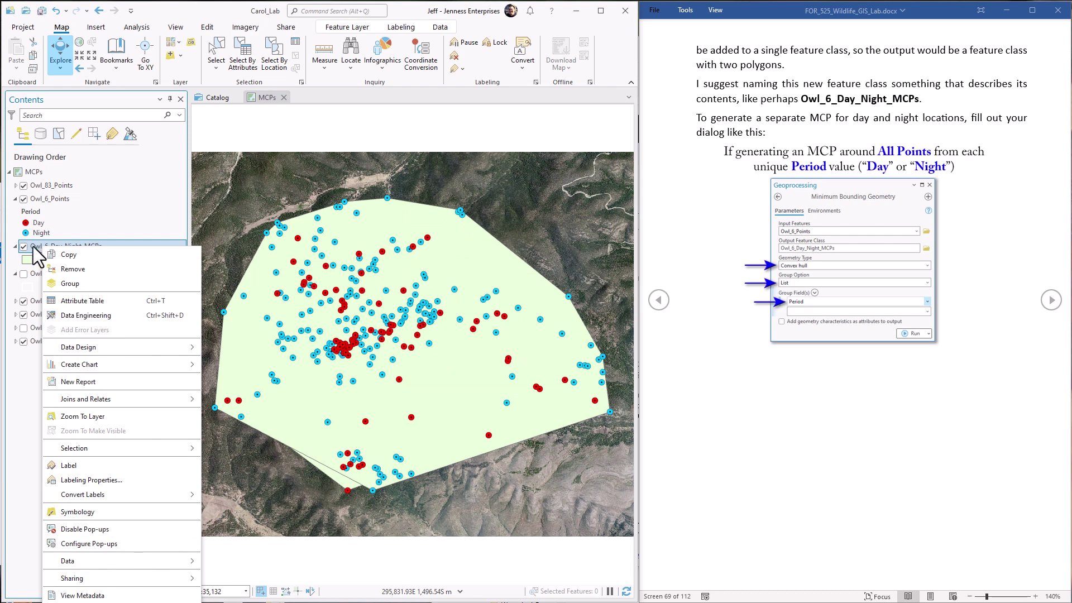
pyautogui.press('Escape')
pyautogui.click(56, 260)
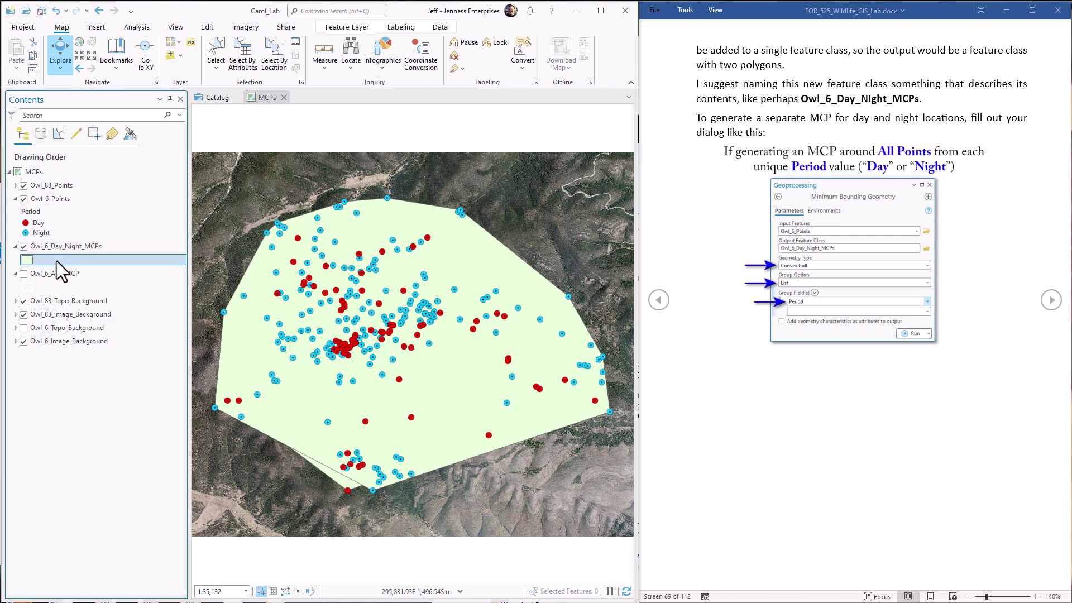
pyautogui.click(54, 248)
pyautogui.click(339, 28)
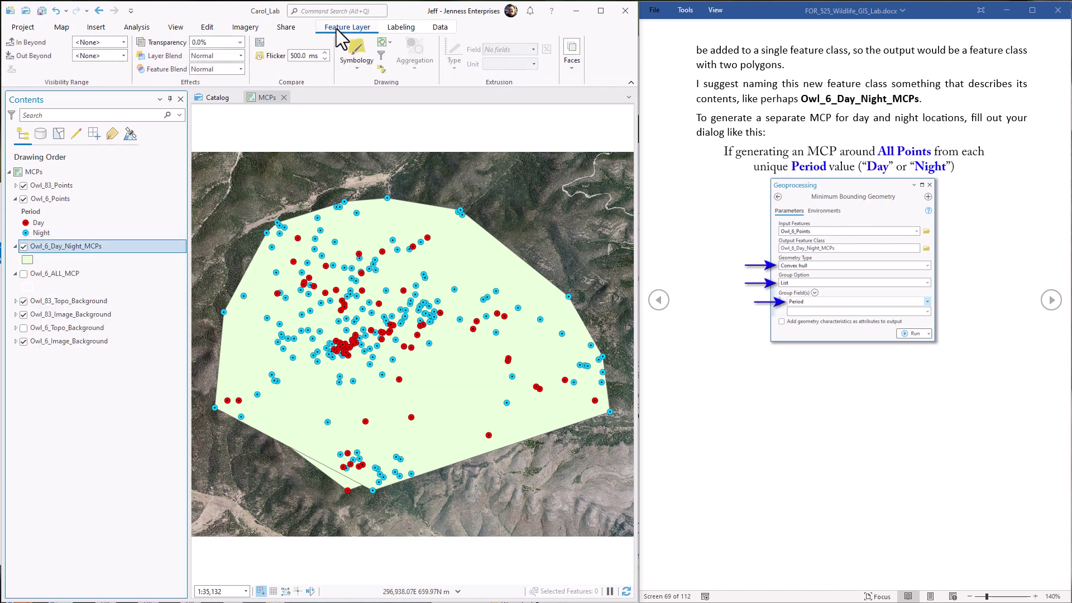
pyautogui.click(346, 72)
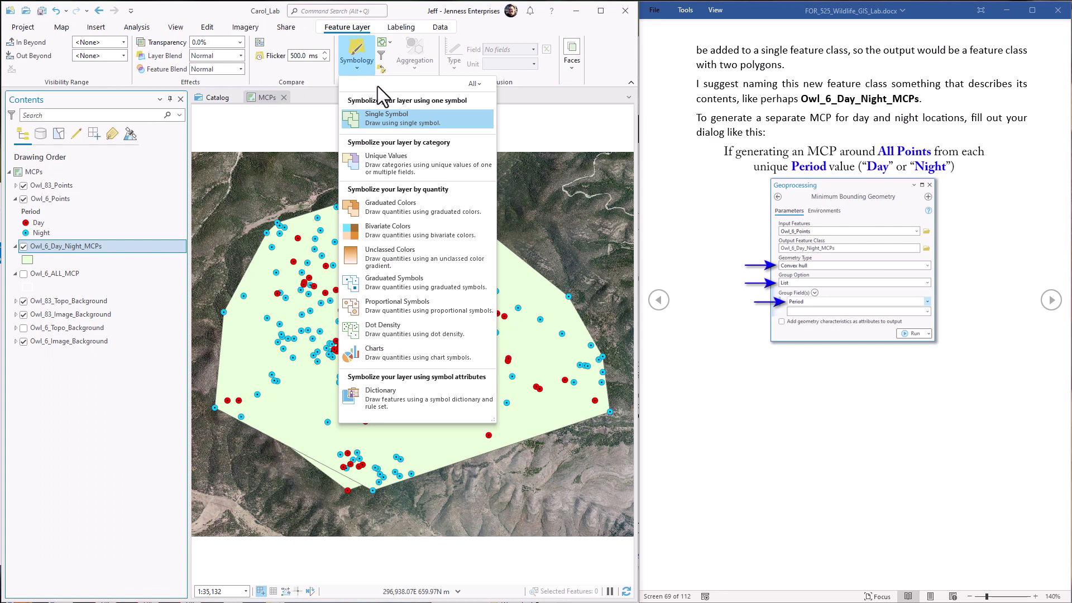
pyautogui.click(380, 158)
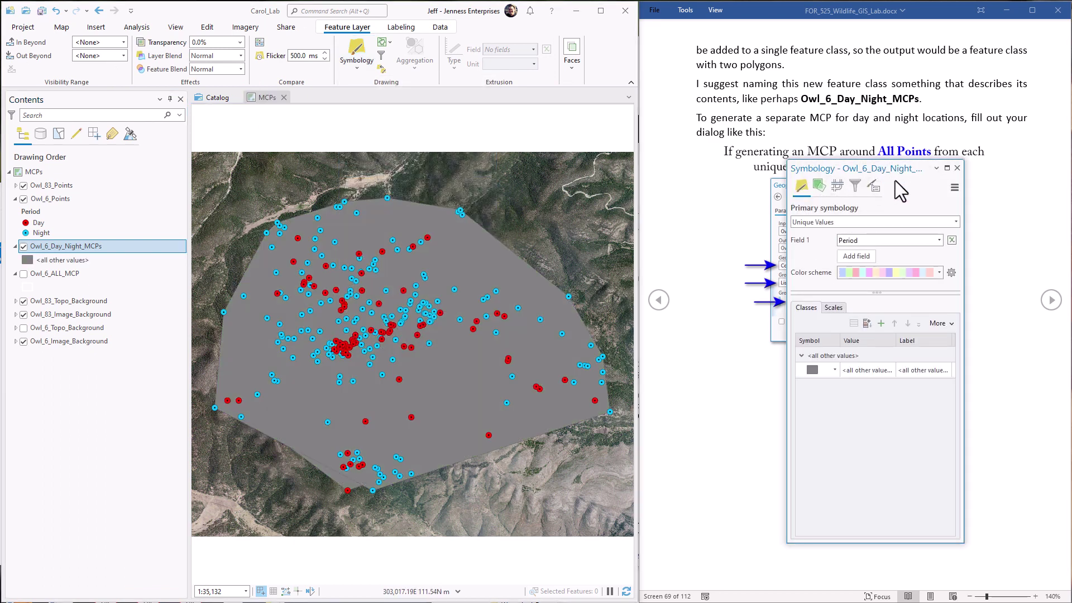
pyautogui.click(880, 240)
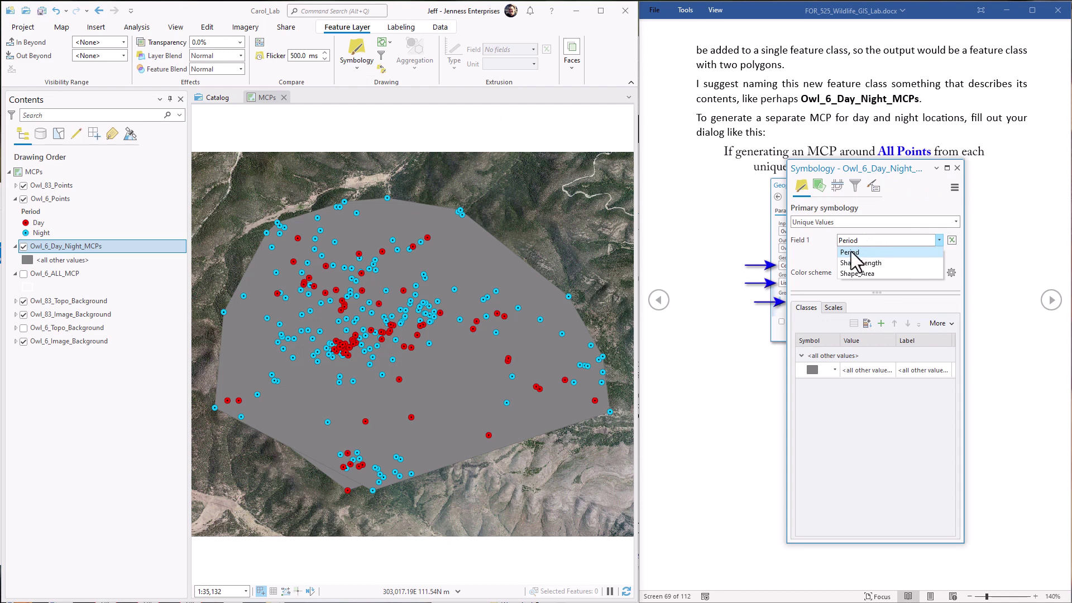
pyautogui.click(851, 252)
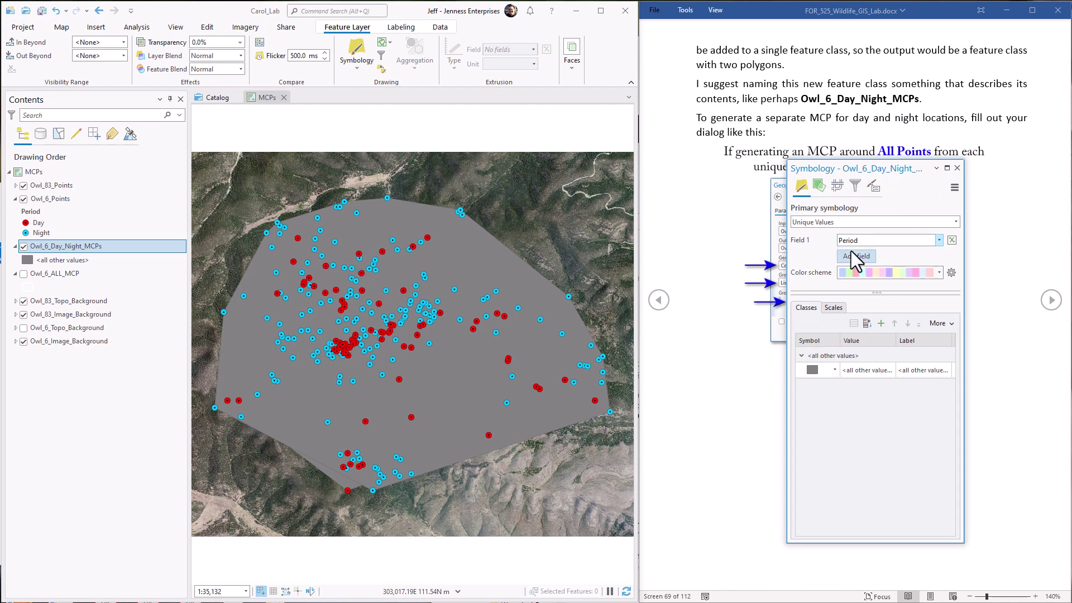
pyautogui.click(868, 323)
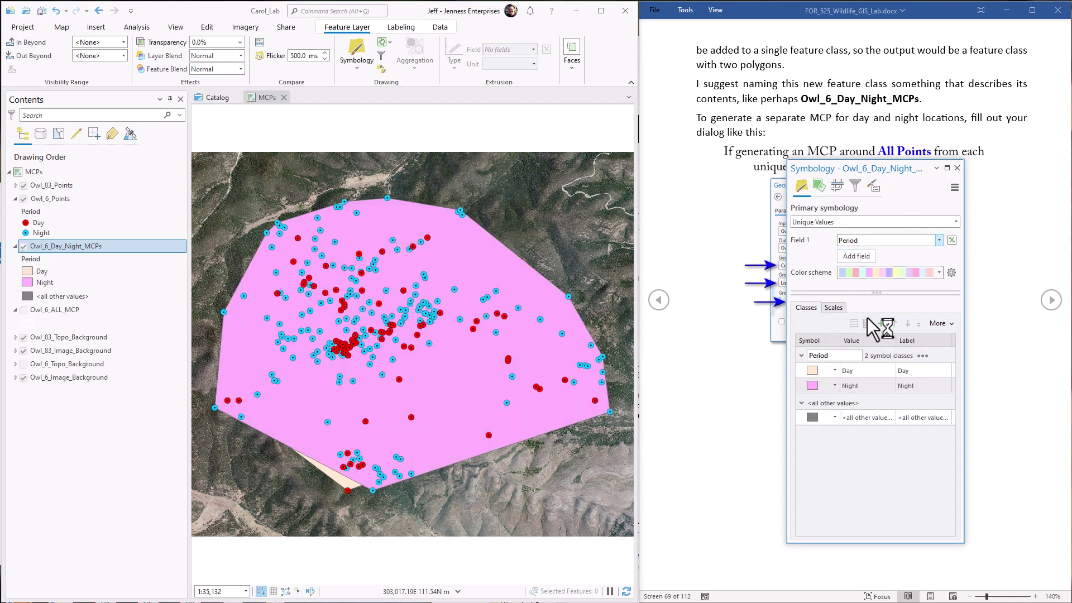
# Format the Day polygon symbol with no fill color and a yellow outline 2 pt wide.
pyautogui.click(812, 368)
pyautogui.click(956, 266)
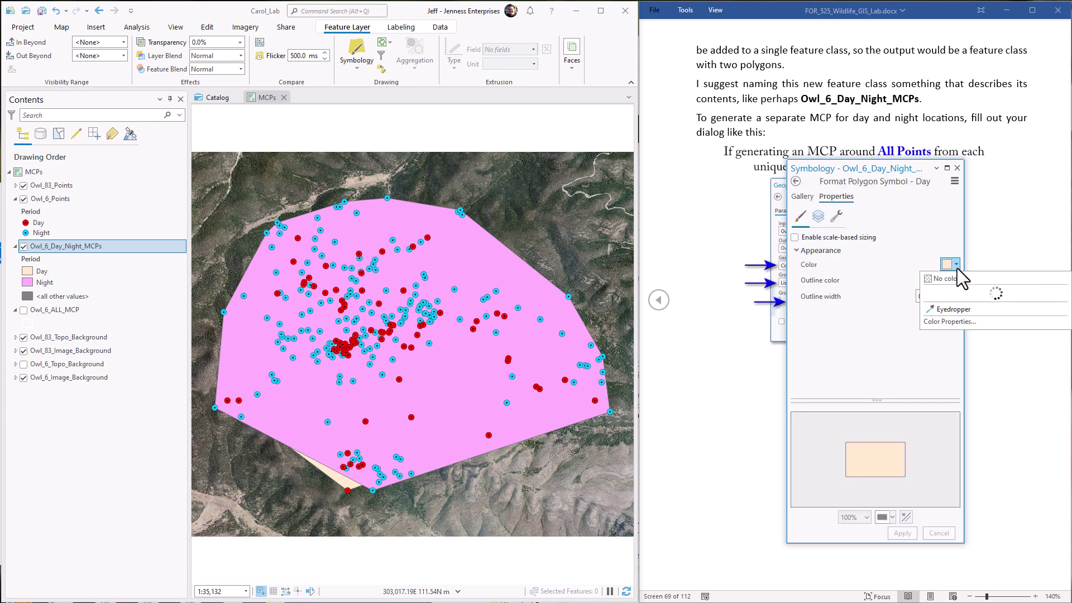
pyautogui.click(949, 278)
pyautogui.click(955, 280)
pyautogui.click(975, 364)
pyautogui.click(956, 293)
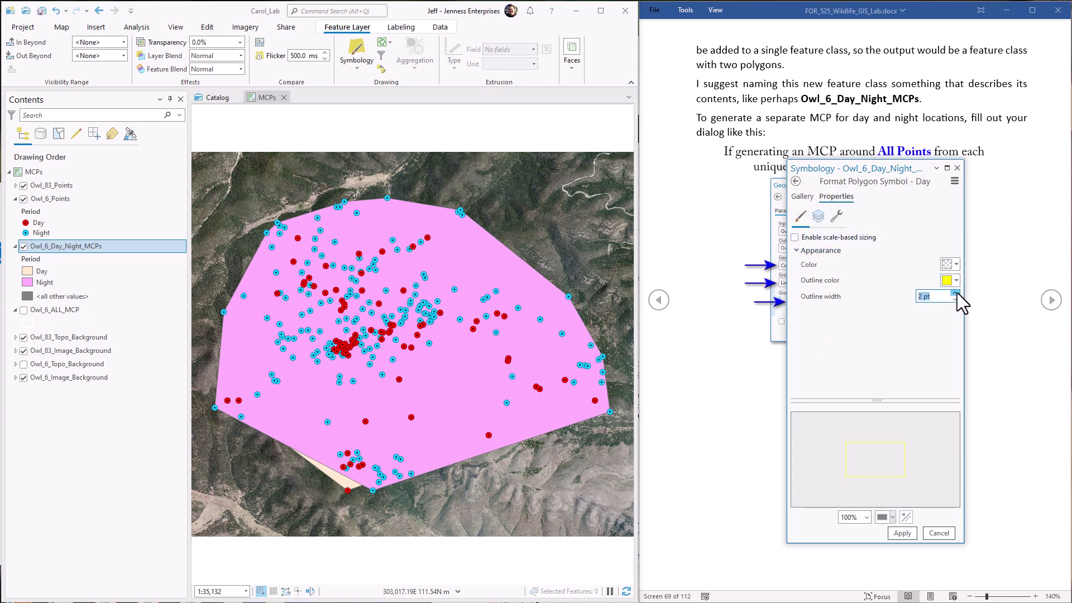
pyautogui.click(902, 533)
pyautogui.click(802, 196)
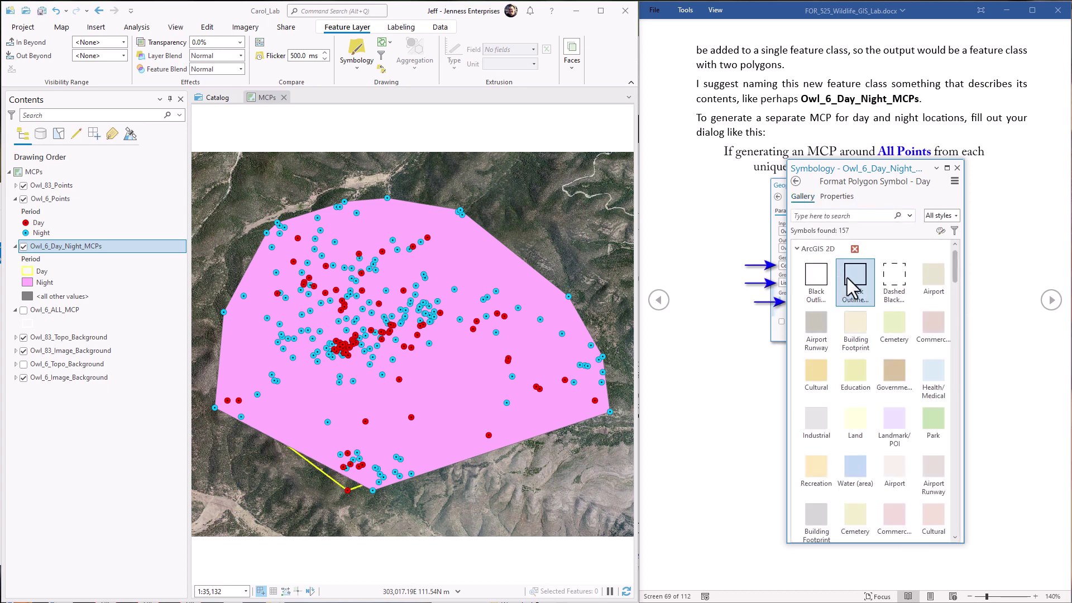
pyautogui.click(795, 180)
# Apply the hollow 2 pt black outline preset to the Night polygon symbol and change its outline color to blue.
pyautogui.click(812, 383)
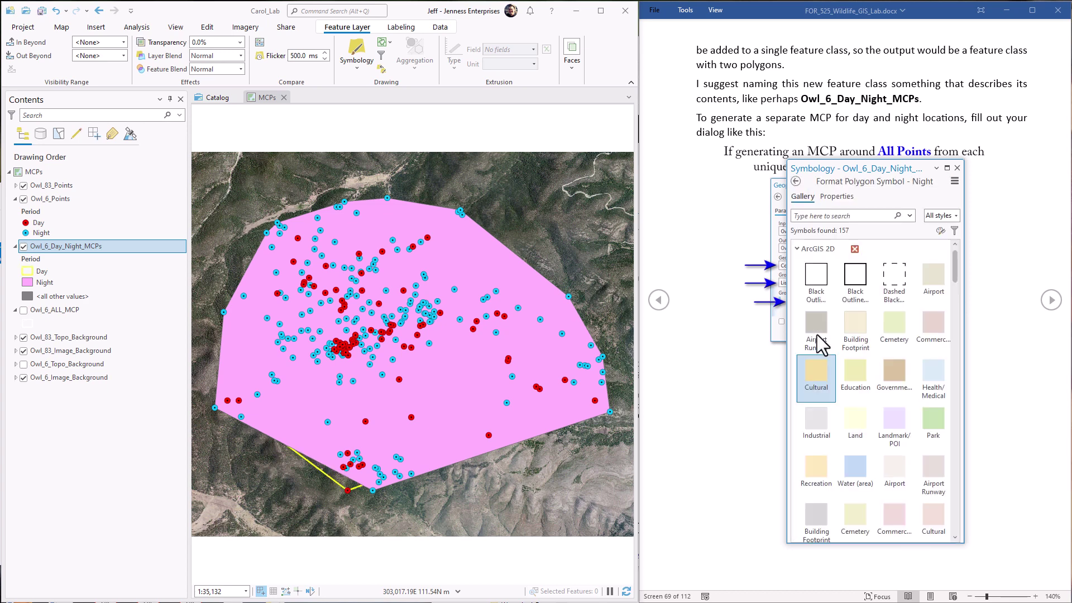
pyautogui.click(855, 273)
pyautogui.click(836, 197)
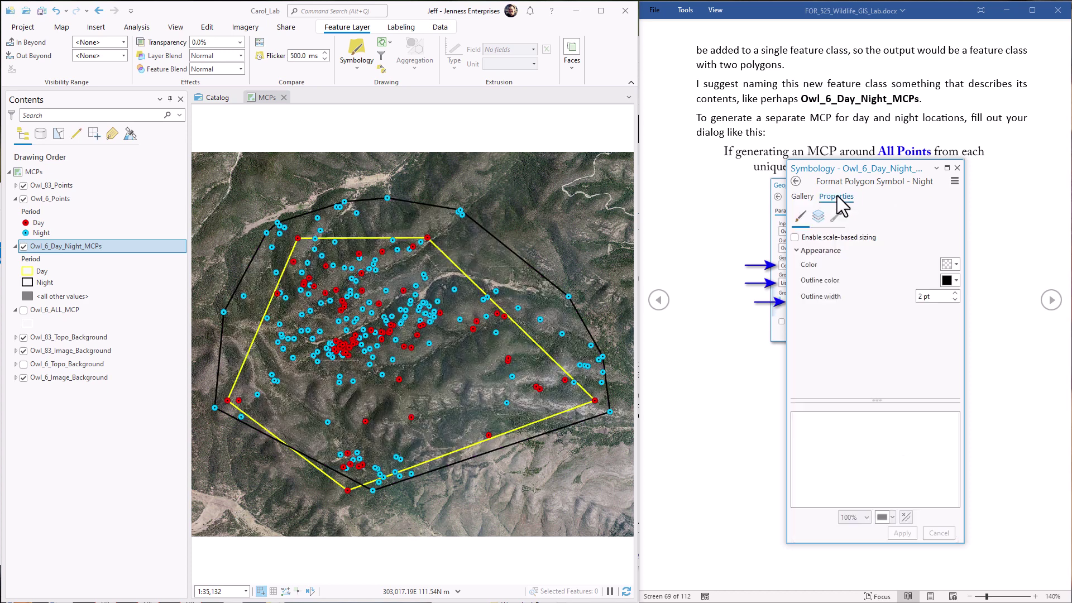
pyautogui.click(953, 279)
pyautogui.click(1023, 401)
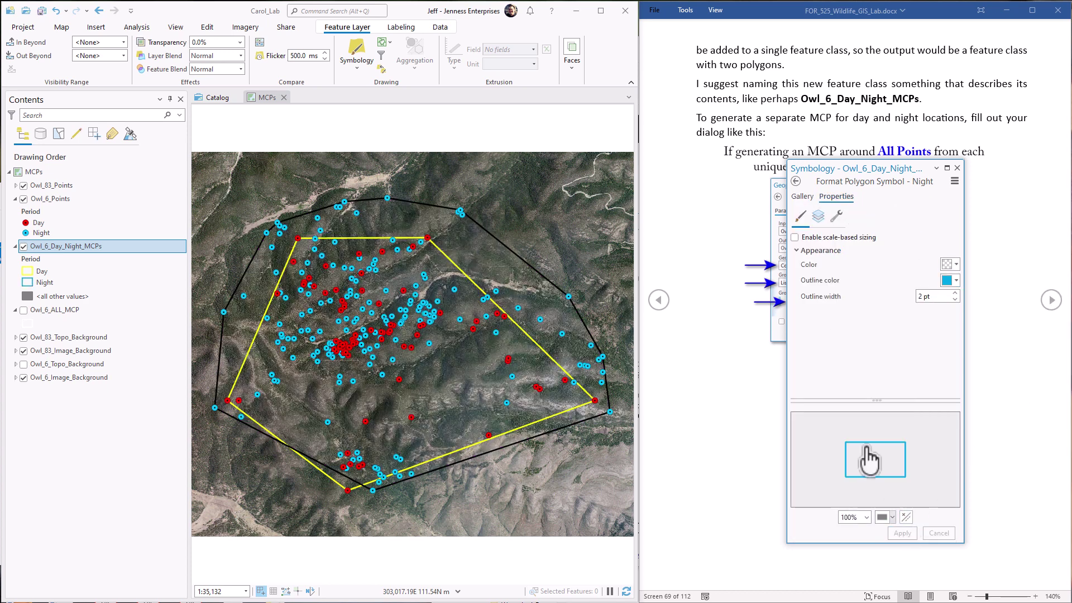
pyautogui.click(957, 168)
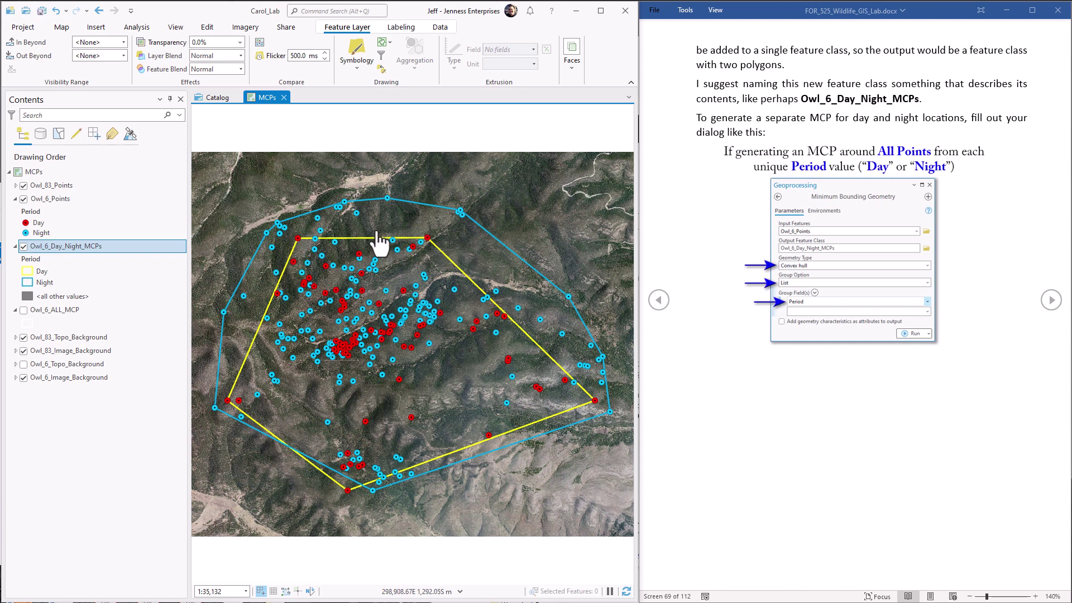
# Add a Double field named Acres to the Owl_6_Day_Night_MCPs attribute table and save the field changes.
pyautogui.click(72, 246)
pyautogui.rightClick(71, 245)
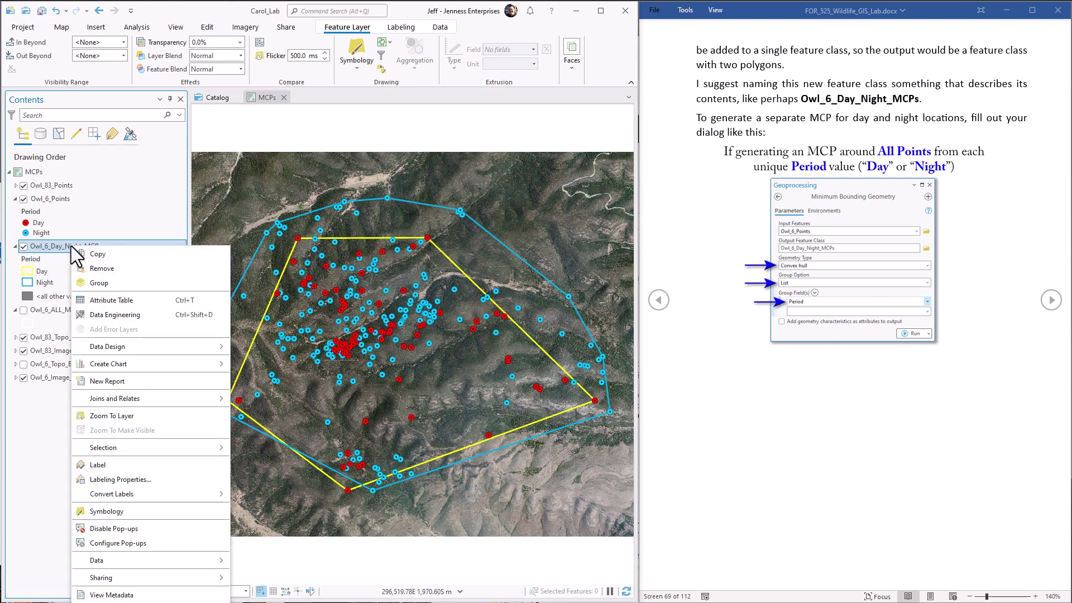
pyautogui.click(110, 302)
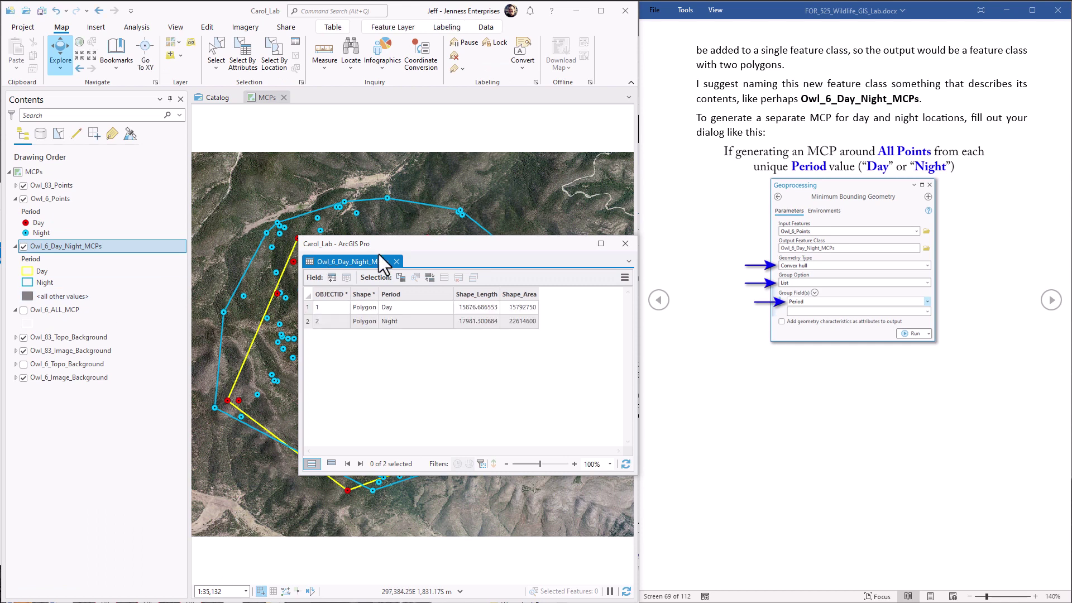
pyautogui.click(331, 278)
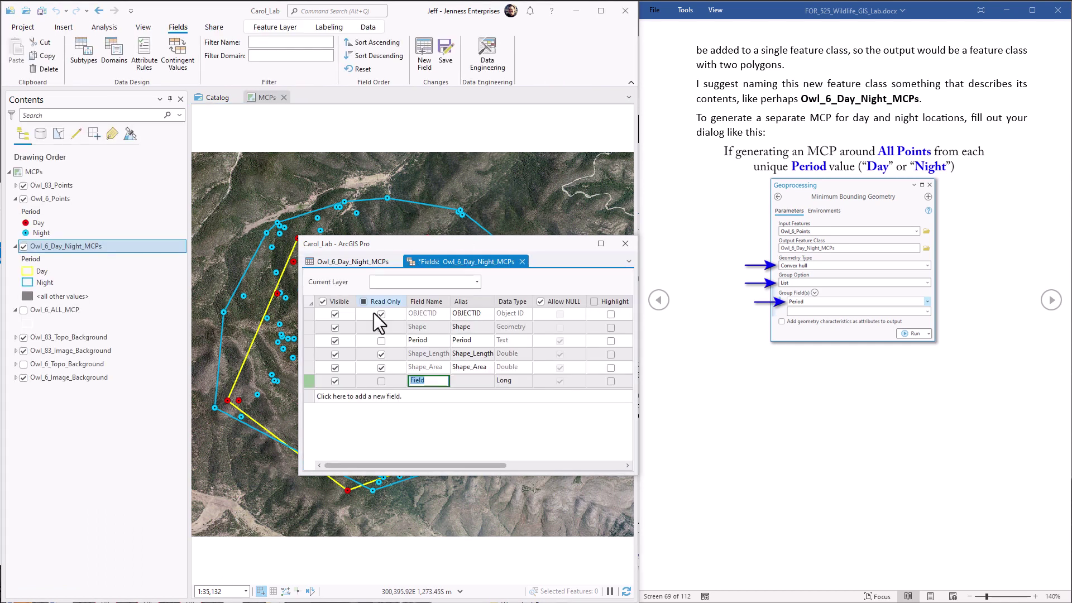
pyautogui.write('Acres')
pyautogui.click(516, 381)
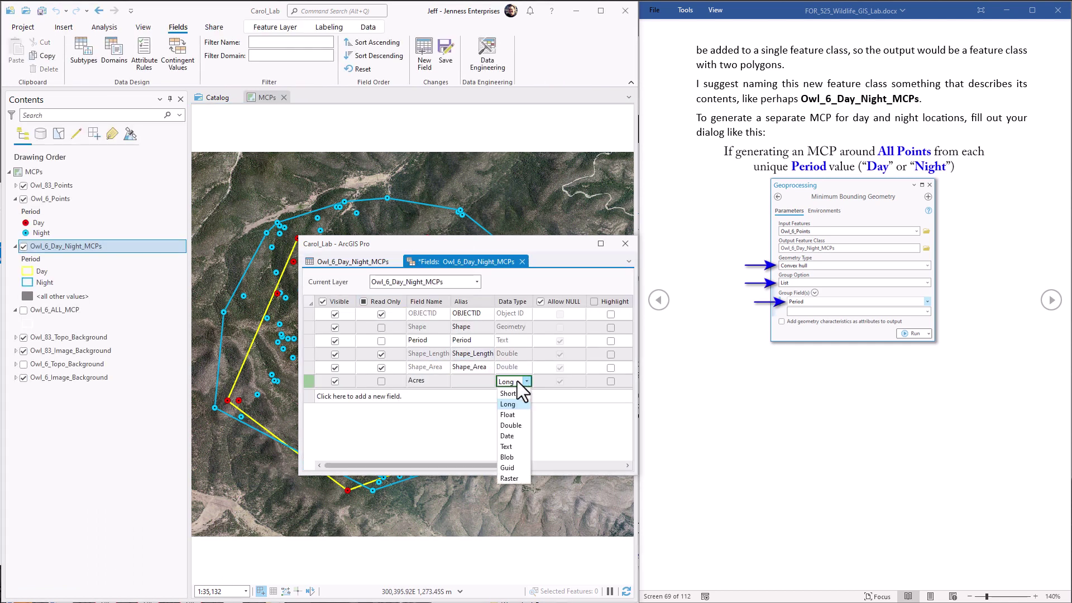
pyautogui.click(518, 424)
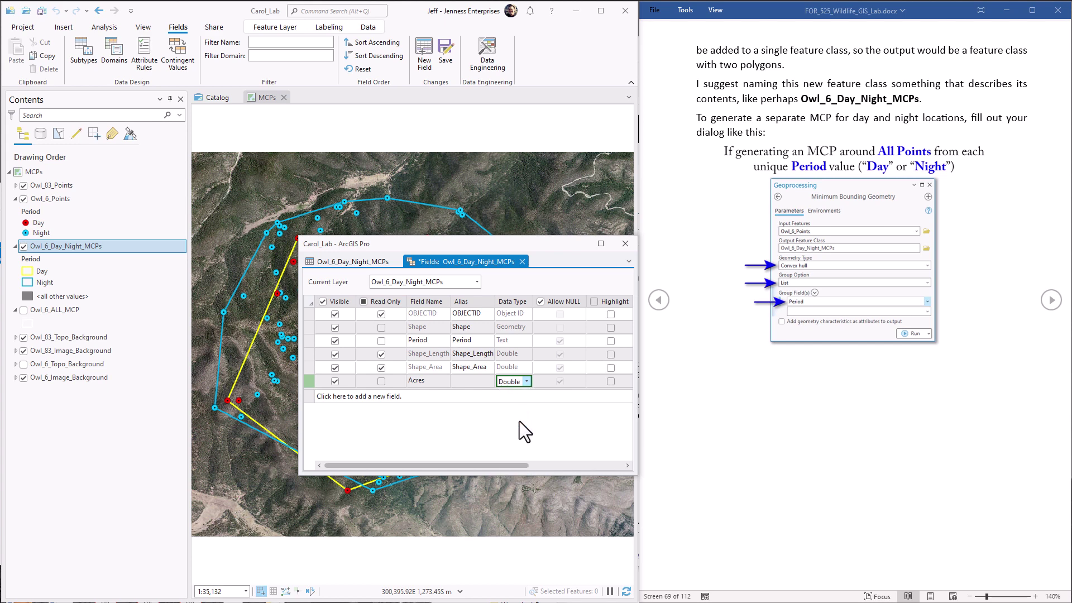
pyautogui.click(447, 56)
pyautogui.click(522, 261)
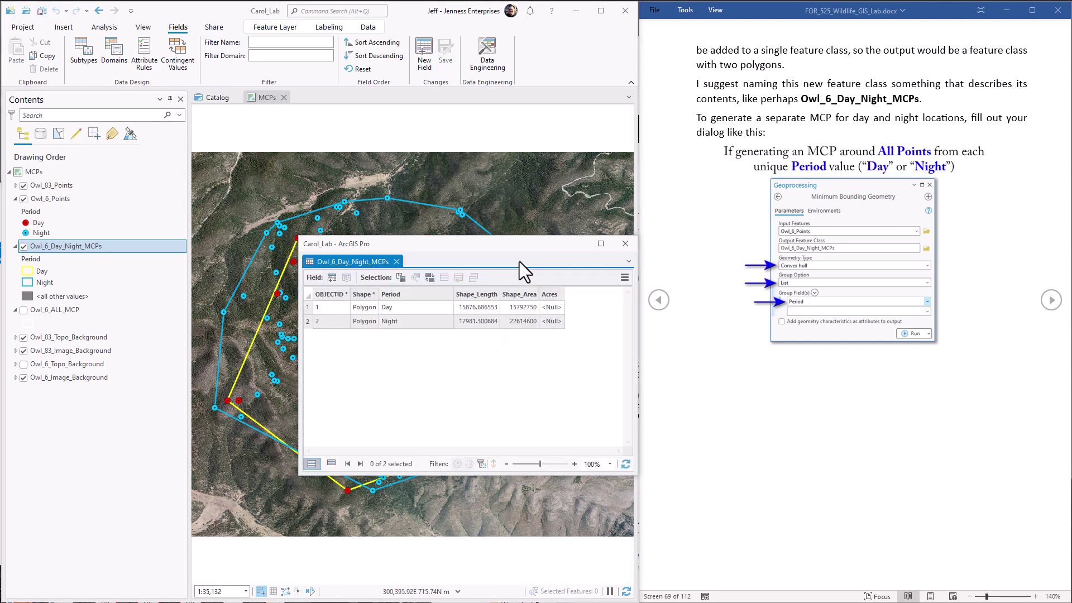
# Calculate the Acres field of Owl_6_Day_Night_MCPs as Area (geodesic) in US Survey Acres and close the table.
pyautogui.rightClick(552, 295)
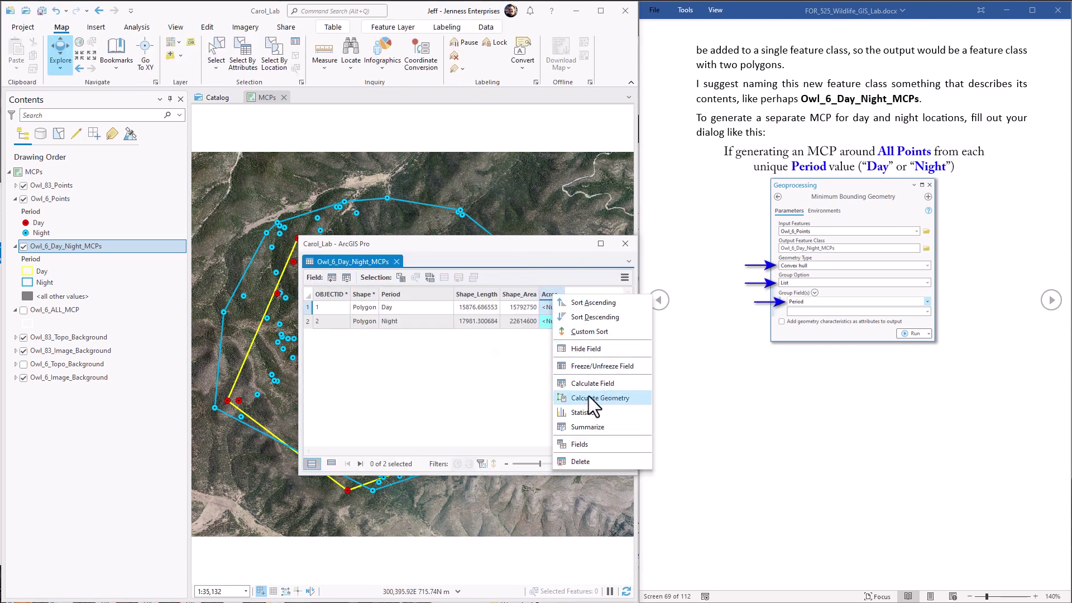
pyautogui.click(588, 398)
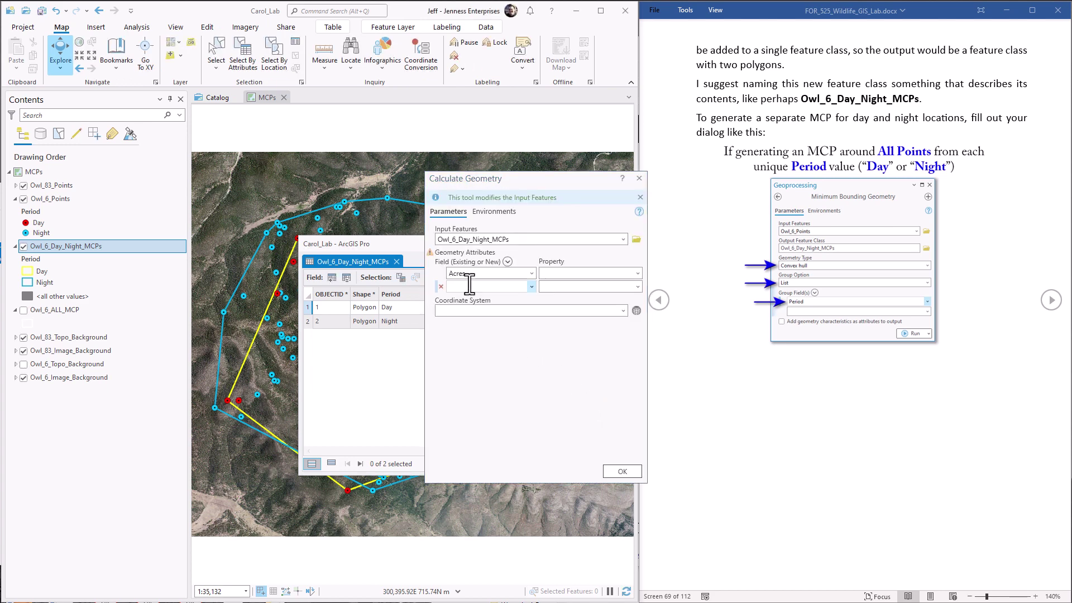
pyautogui.click(638, 273)
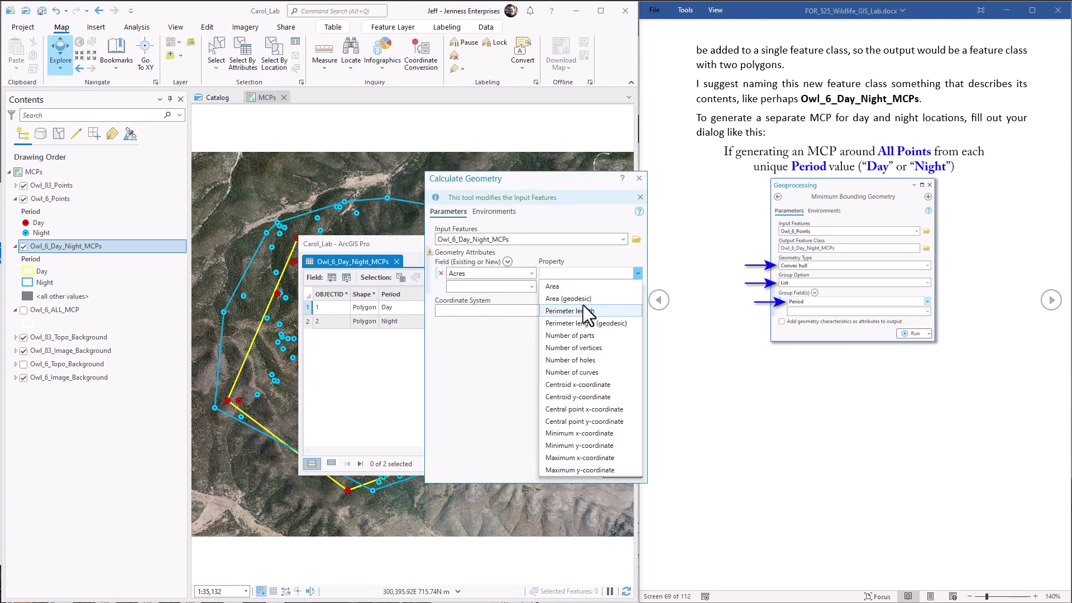
pyautogui.click(579, 301)
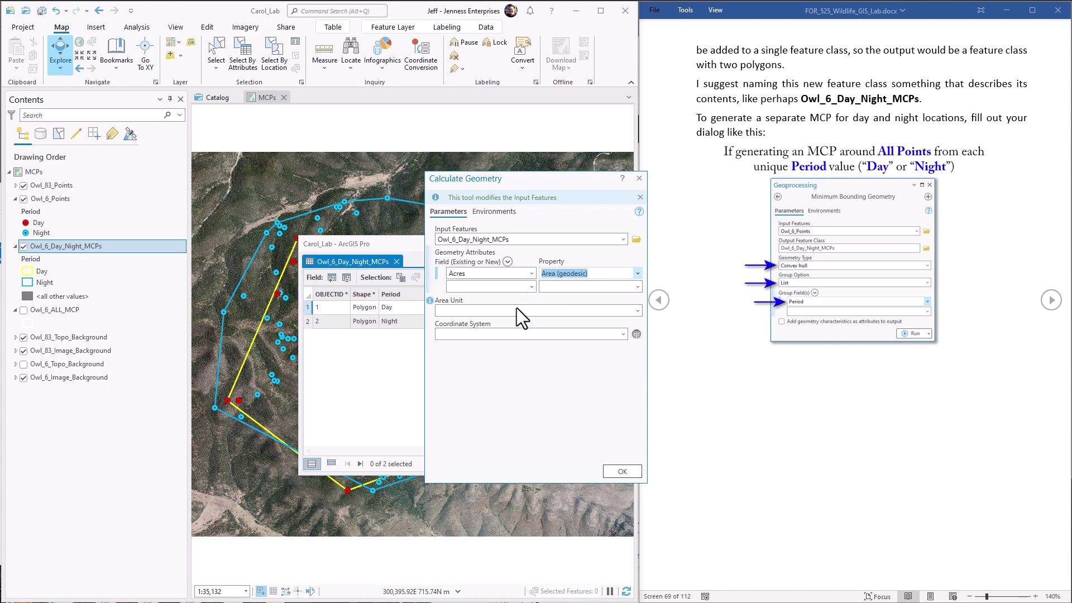
pyautogui.click(635, 310)
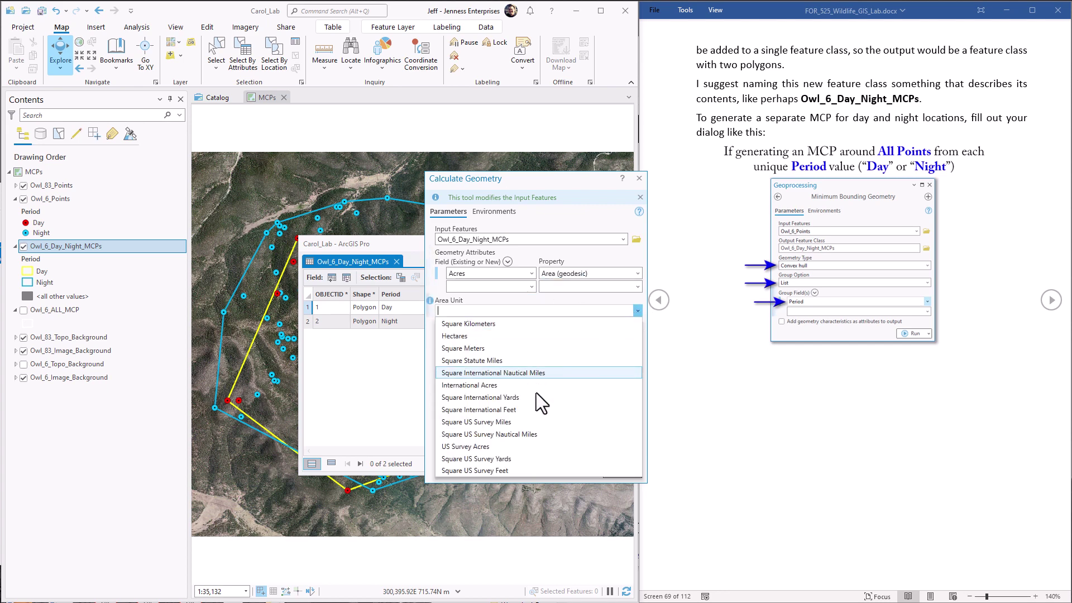
pyautogui.click(491, 446)
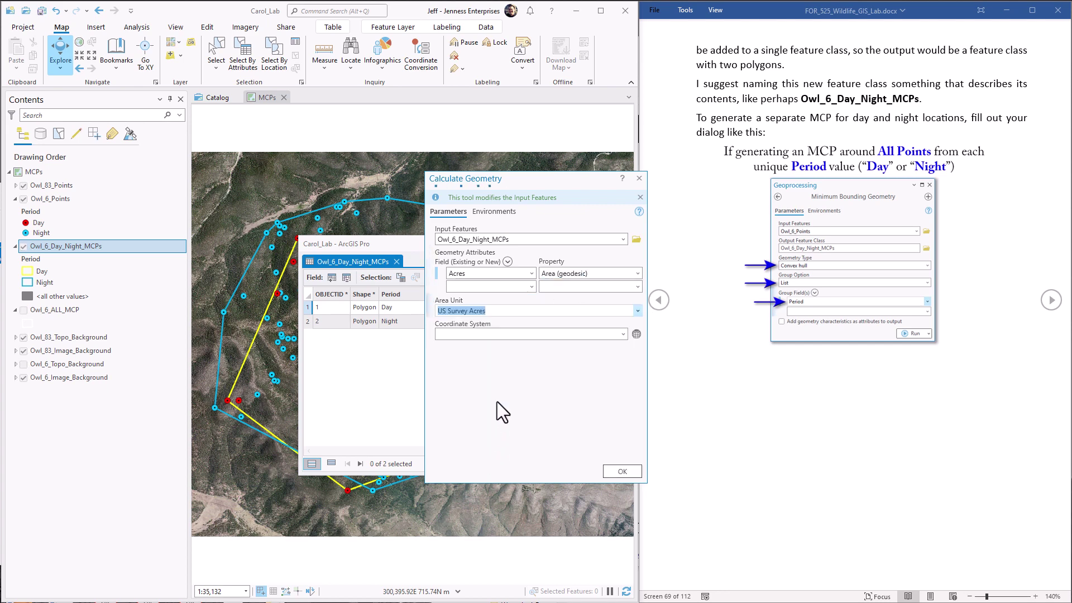
pyautogui.click(622, 471)
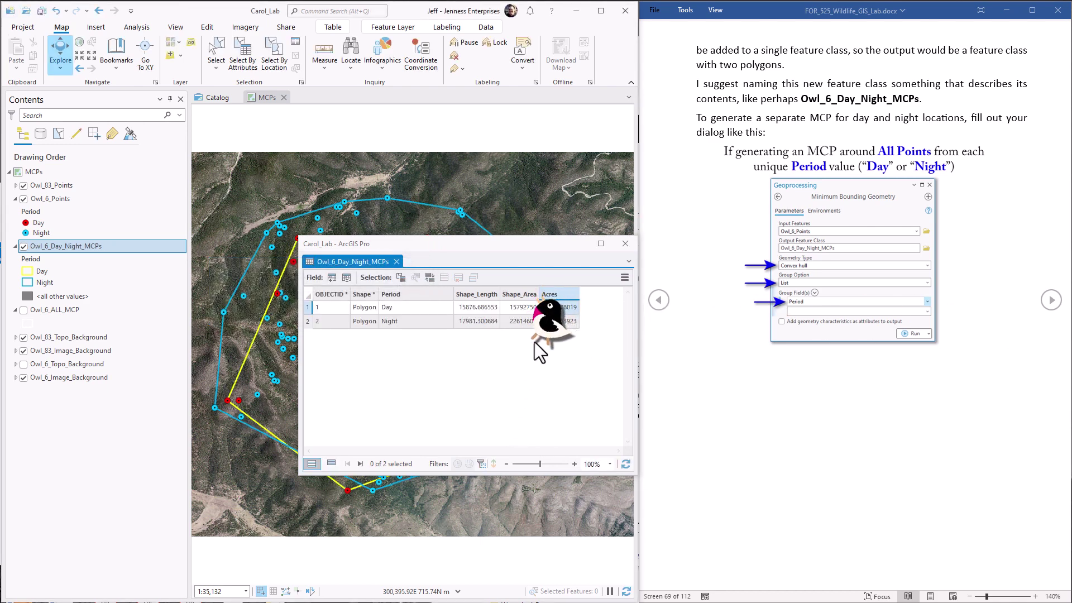
pyautogui.click(624, 244)
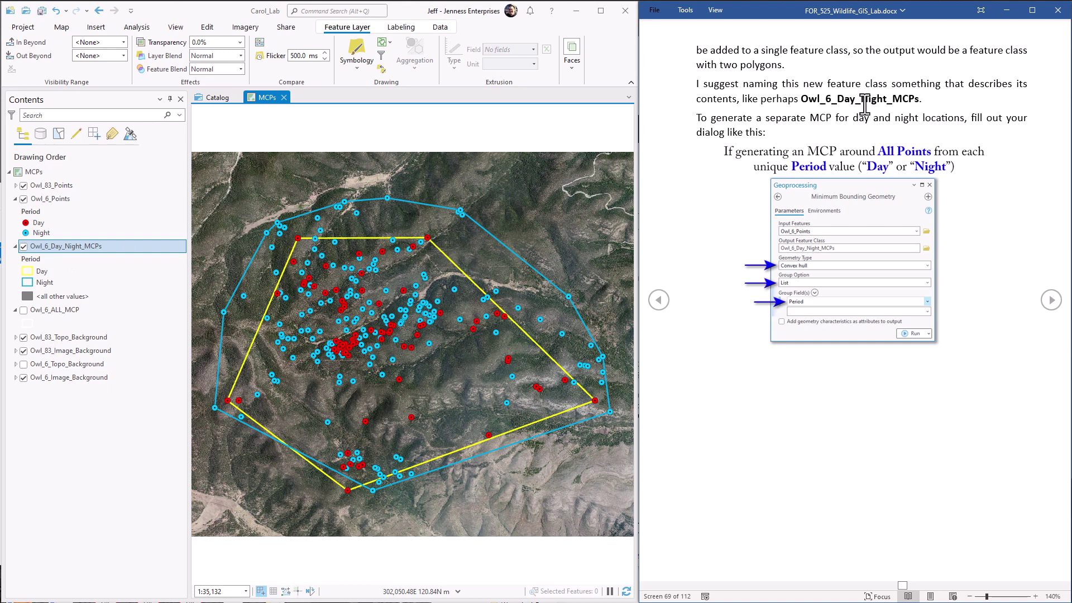
# Open the Owl_6_Points attribute table at its month_ field and advance the lab document to the breeding season instructions.
pyautogui.click(62, 200)
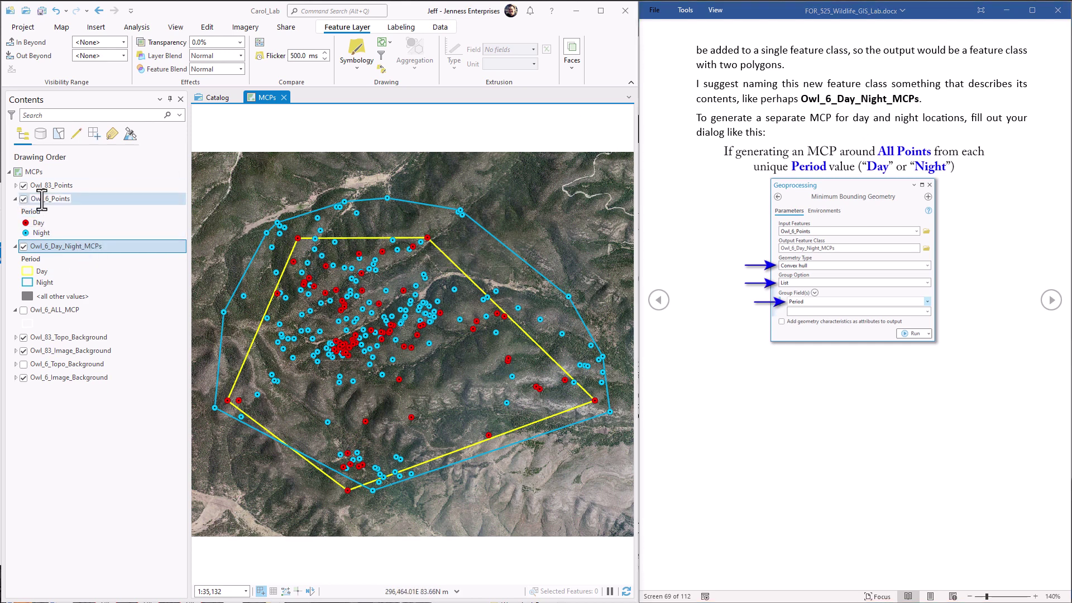
pyautogui.hotkey('ctrl', 't')
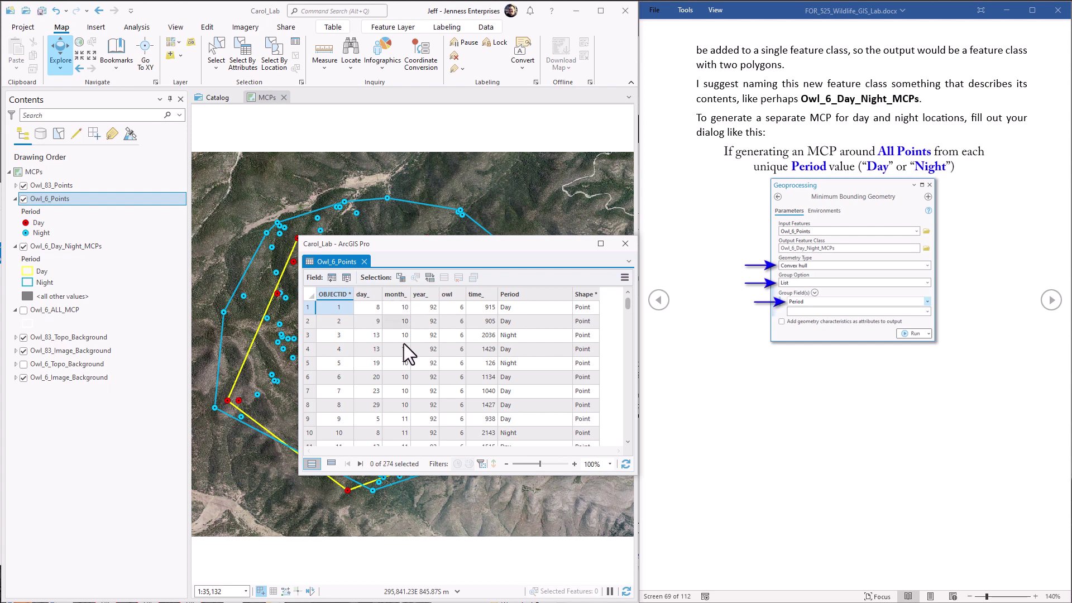
pyautogui.click(404, 417)
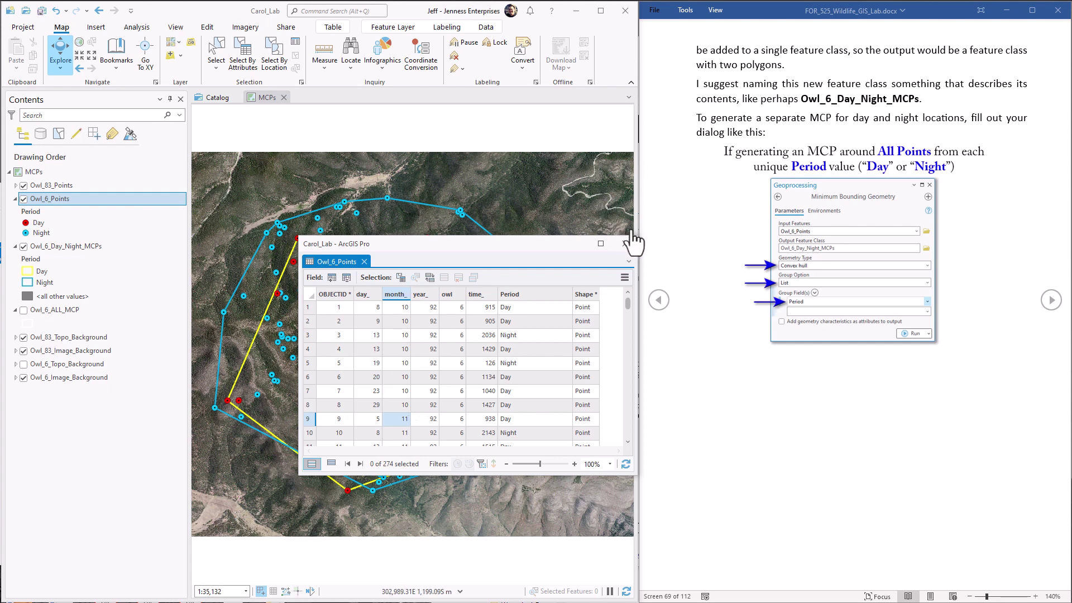
pyautogui.click(992, 131)
pyautogui.click(1051, 302)
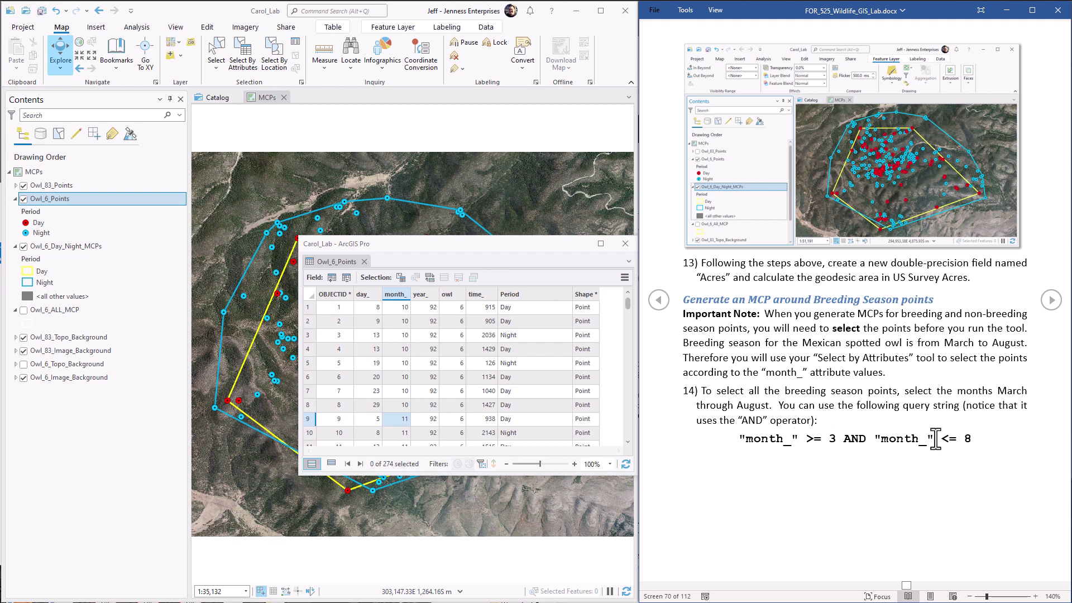
# Build a Select By Attributes query on Owl_6_Points for month_ greater than or equal to 3 And month_ less than or equal to 8.
pyautogui.click(402, 277)
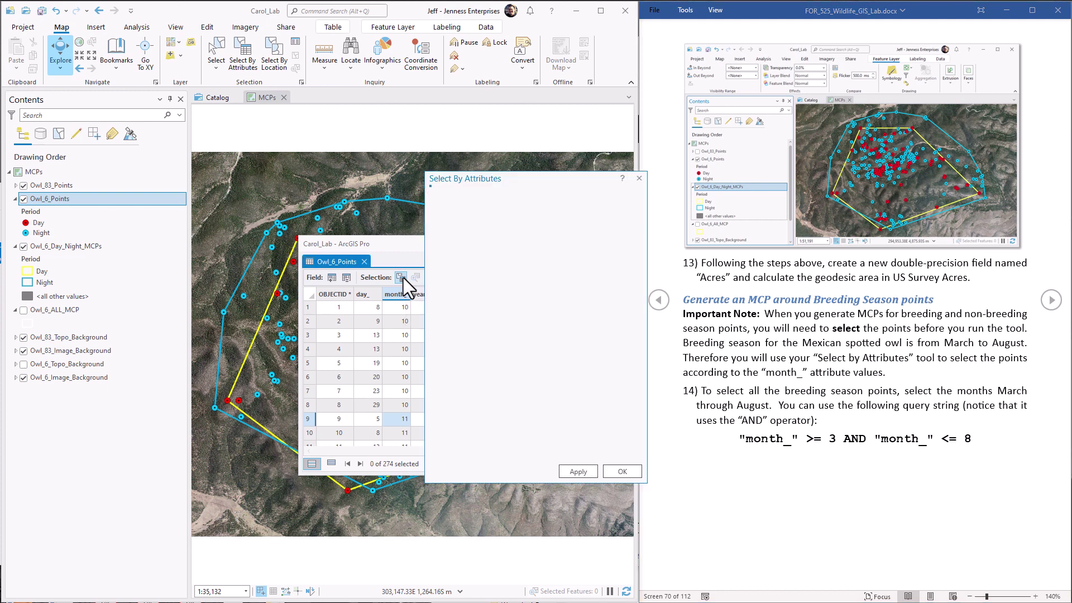
pyautogui.click(559, 295)
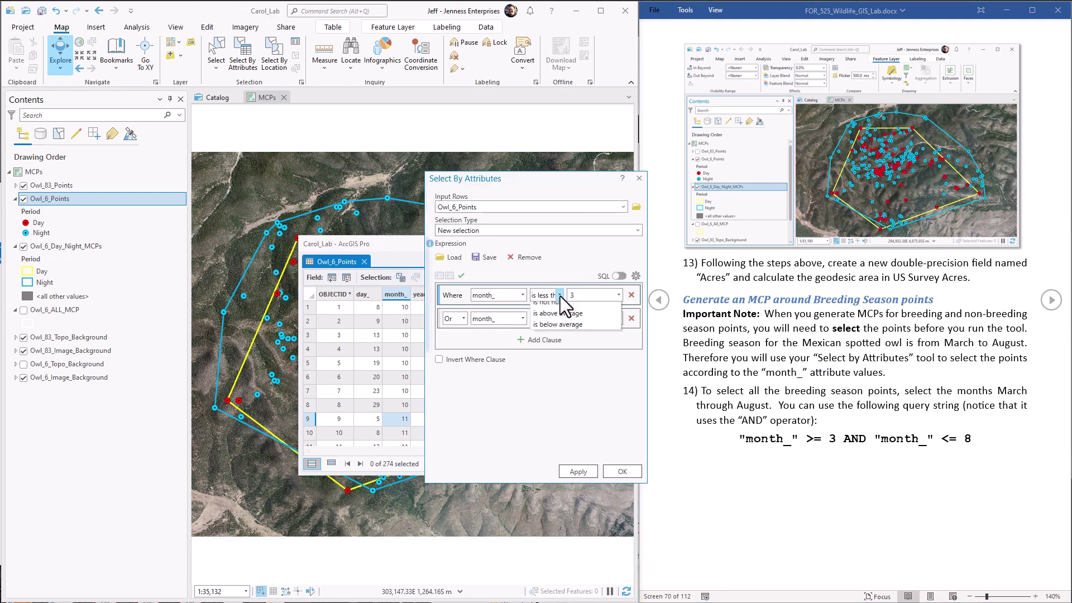
pyautogui.click(560, 341)
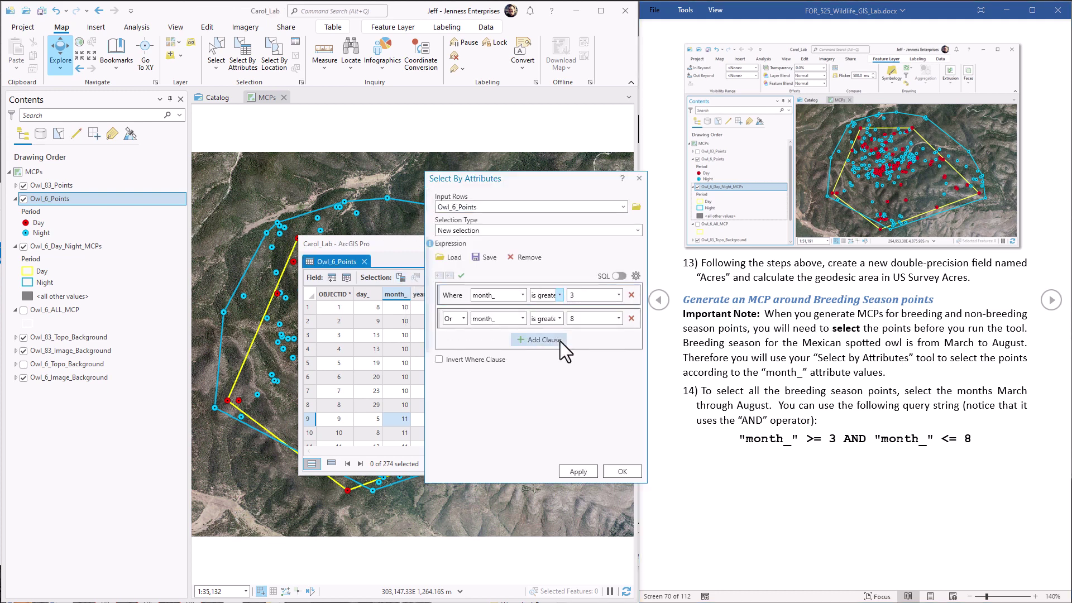
pyautogui.click(559, 320)
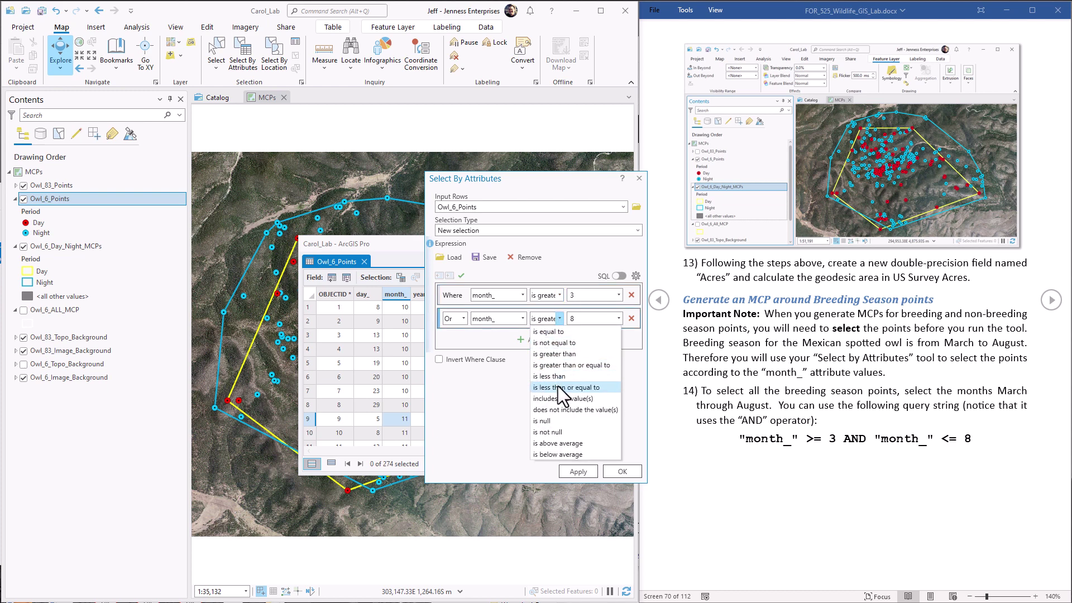
pyautogui.click(558, 386)
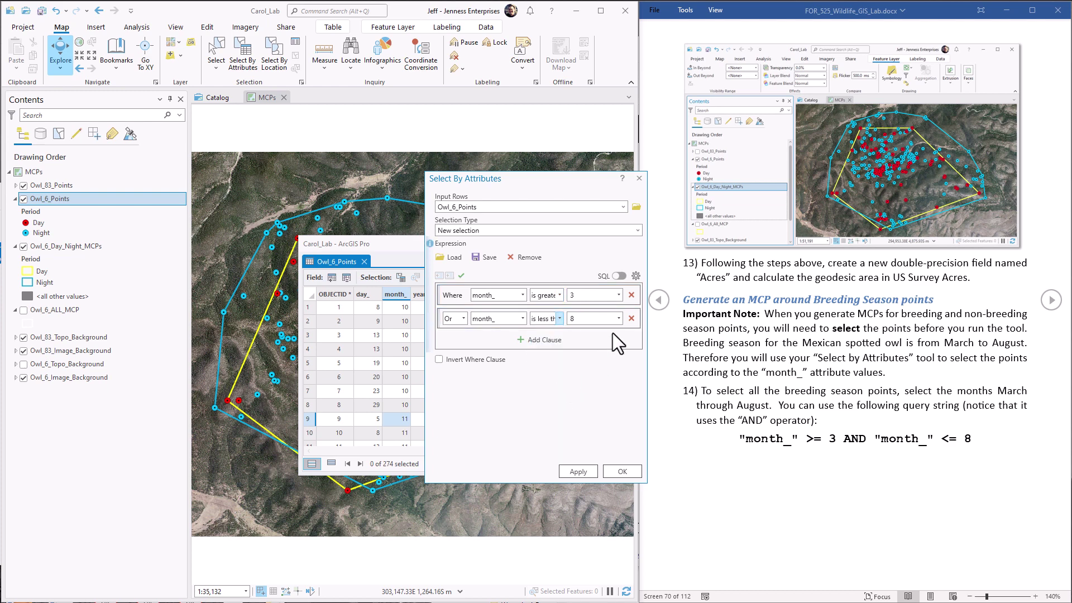
pyautogui.click(462, 318)
pyautogui.click(458, 331)
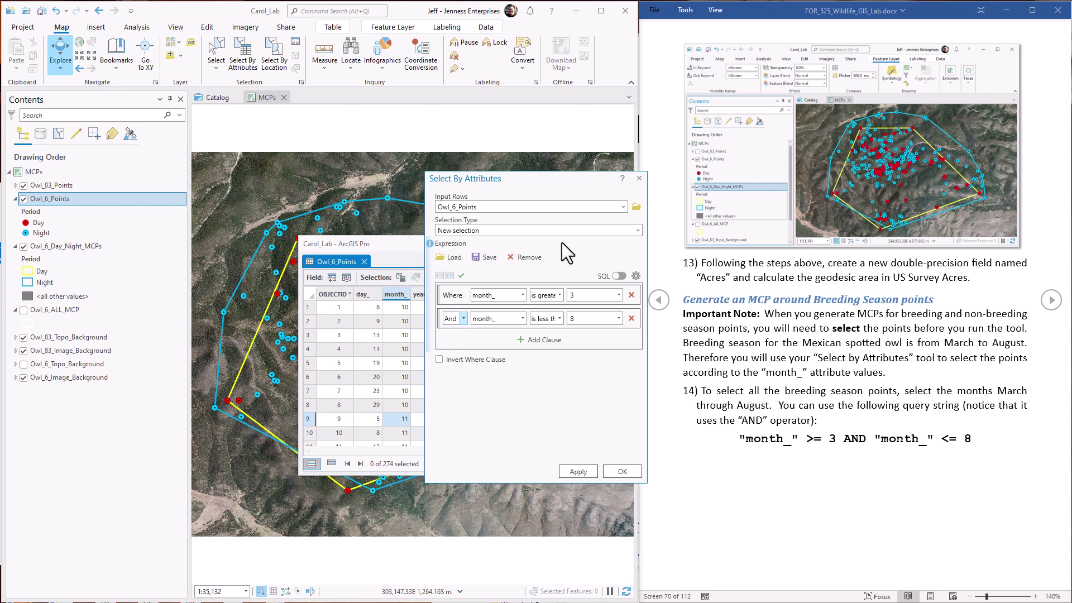
# Check the query in SQL form and apply it as a new selection, moving the attribute table clear of the map.
pyautogui.click(621, 276)
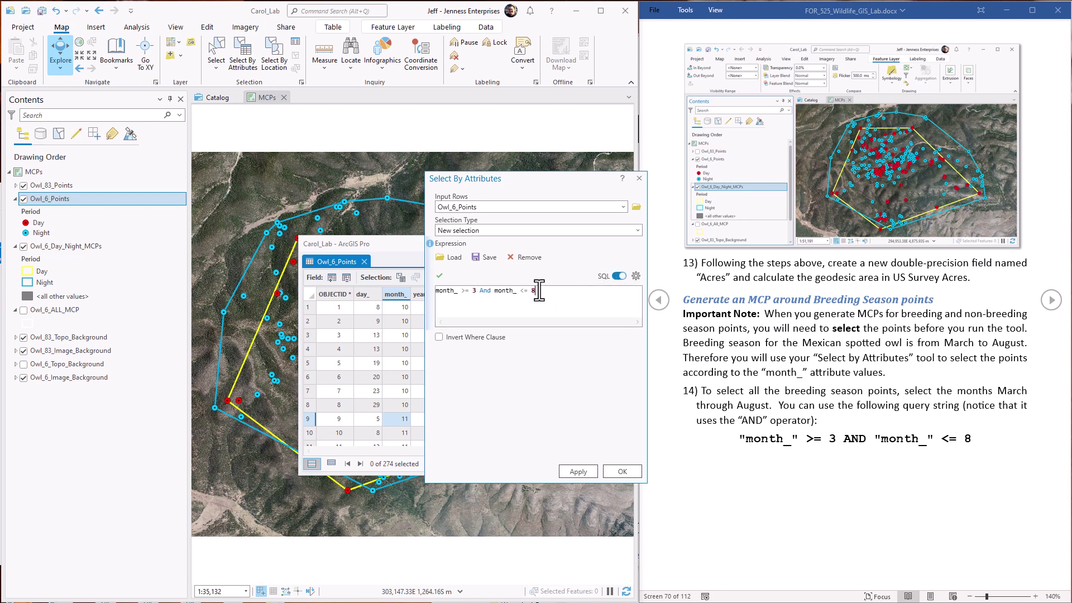
pyautogui.click(437, 292)
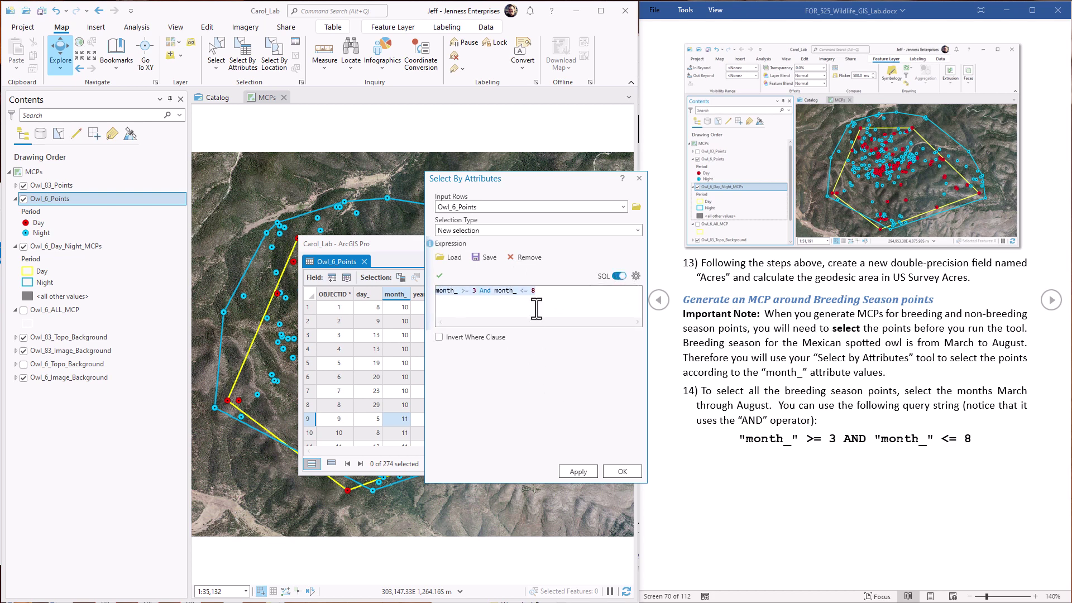
pyautogui.click(578, 471)
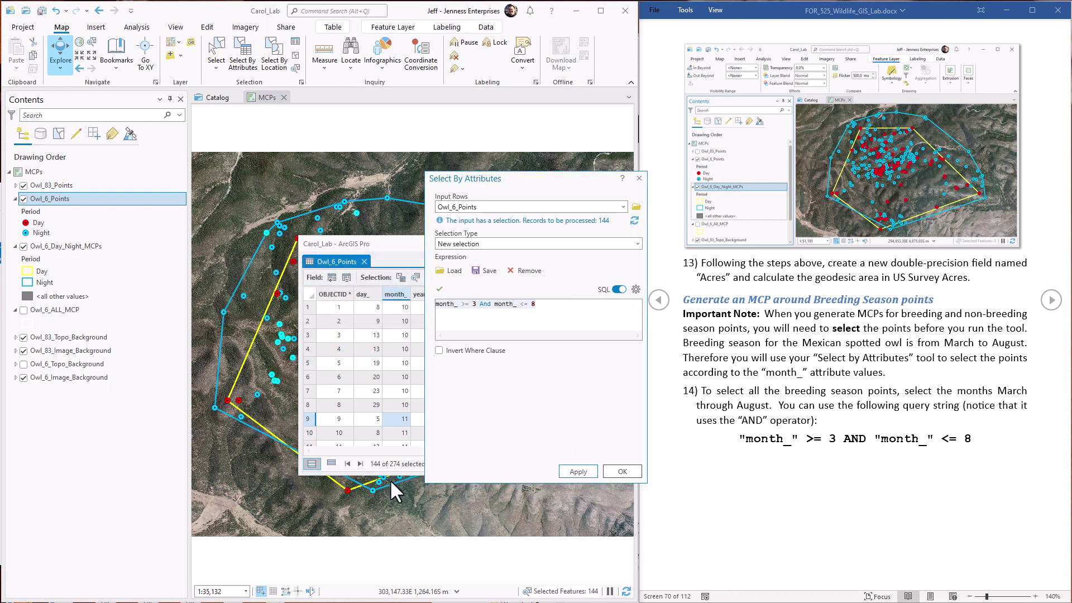
pyautogui.click(637, 179)
pyautogui.moveTo(508, 246); pyautogui.dragTo(791, 220)
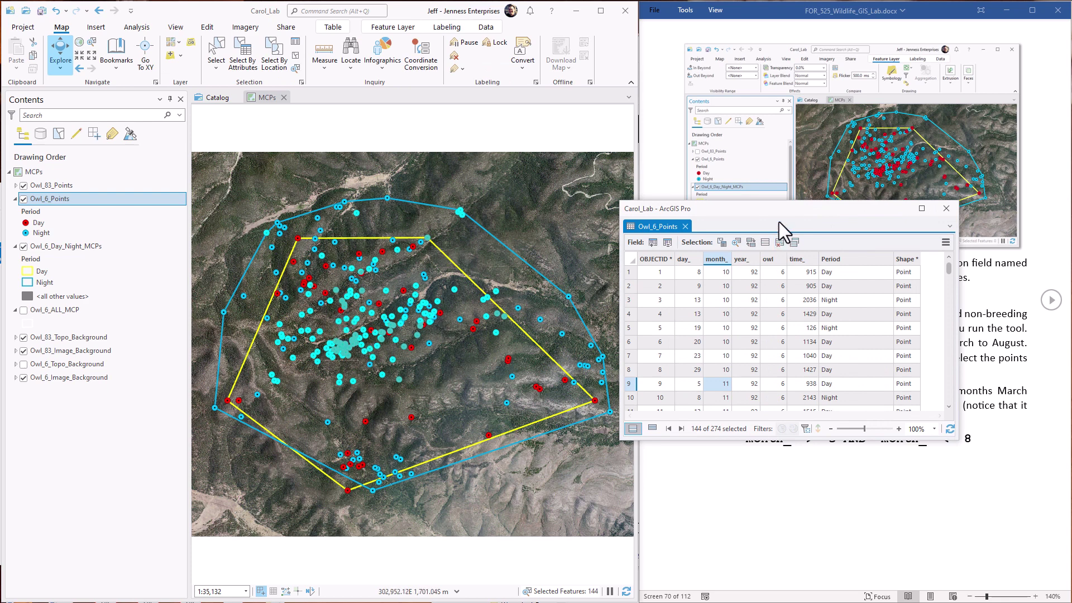
# Set up the Minimum Bounding Geometry tool with Owl_6_Points as input and Owl_6_Breeding_MCP as the output feature class.
pyautogui.click(129, 28)
pyautogui.click(137, 56)
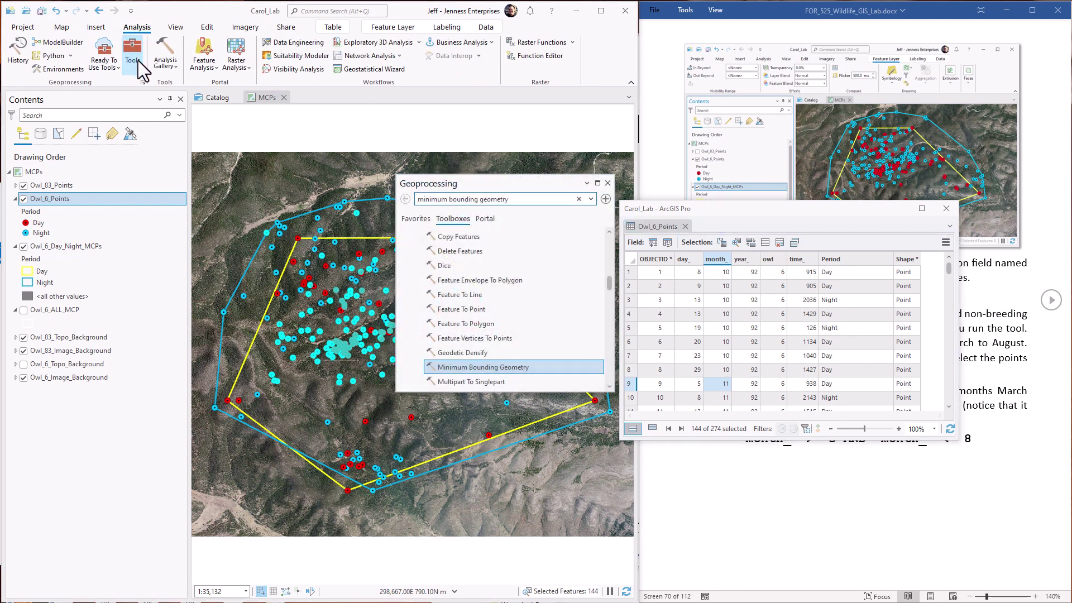
pyautogui.click(491, 365)
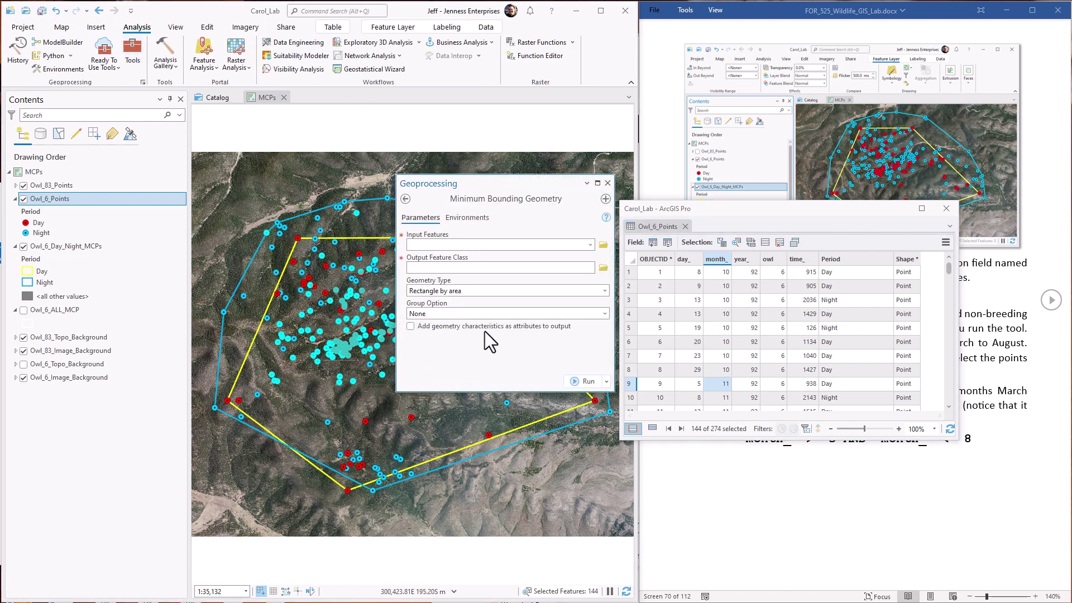
pyautogui.moveTo(72, 196); pyautogui.dragTo(516, 246)
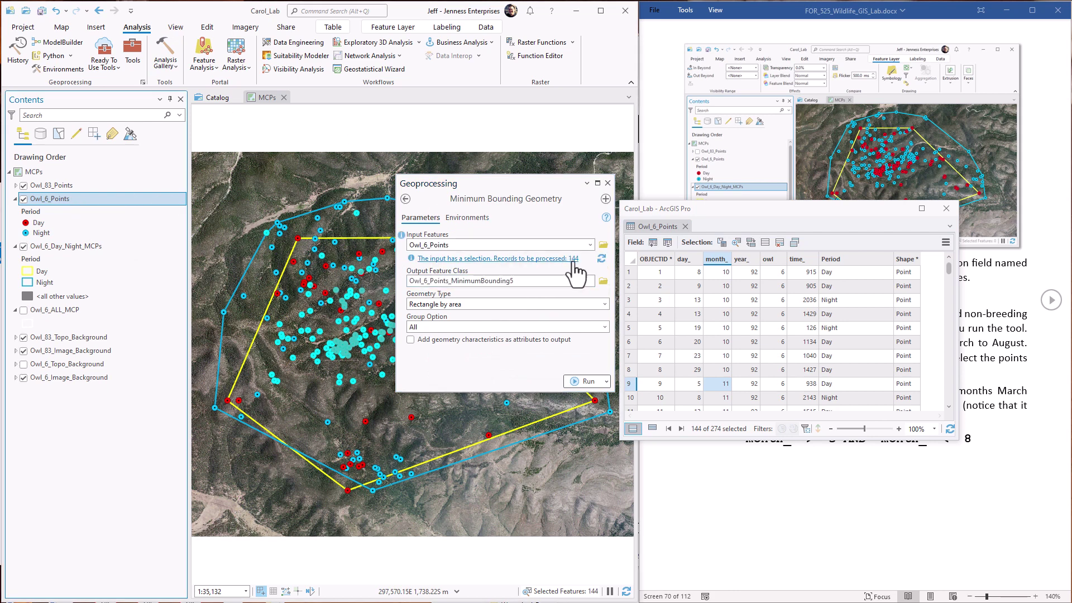
pyautogui.click(529, 283)
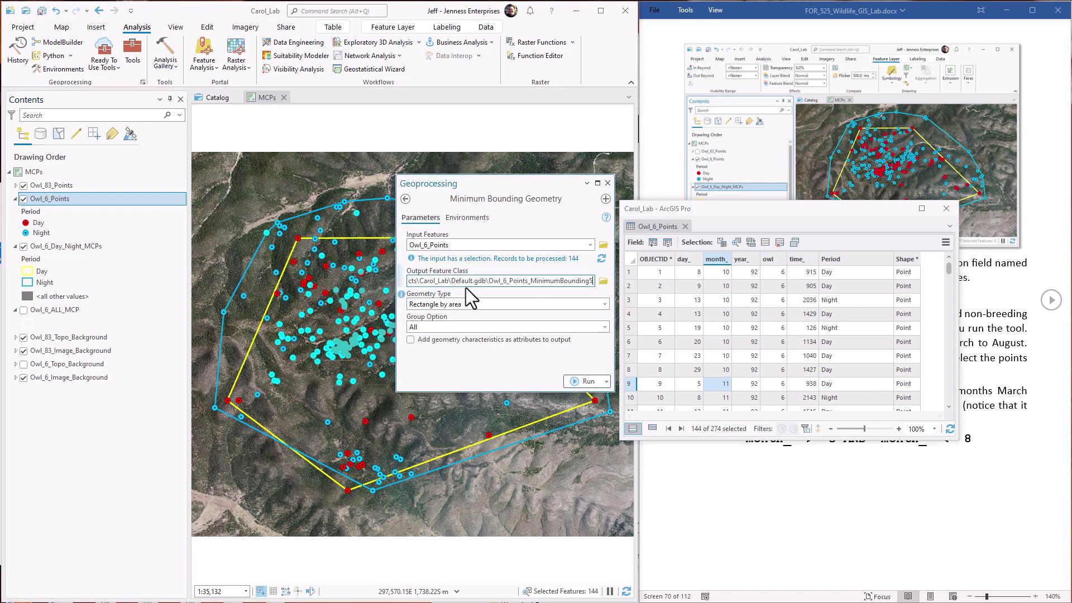
pyautogui.moveTo(509, 281); pyautogui.dragTo(619, 273)
pyautogui.write('Breeding')
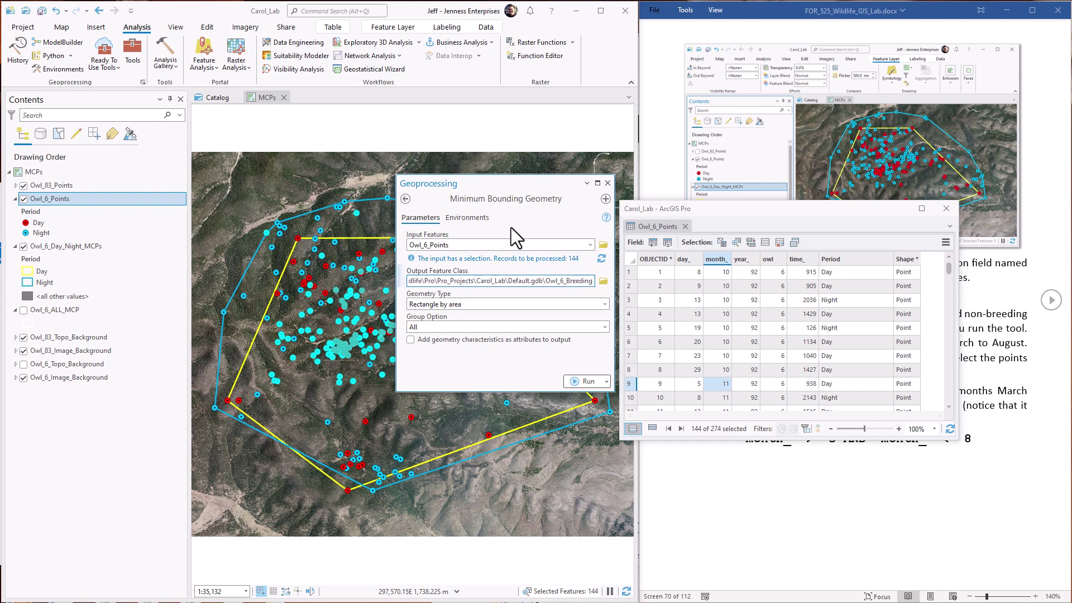
pyautogui.write('_MCP')
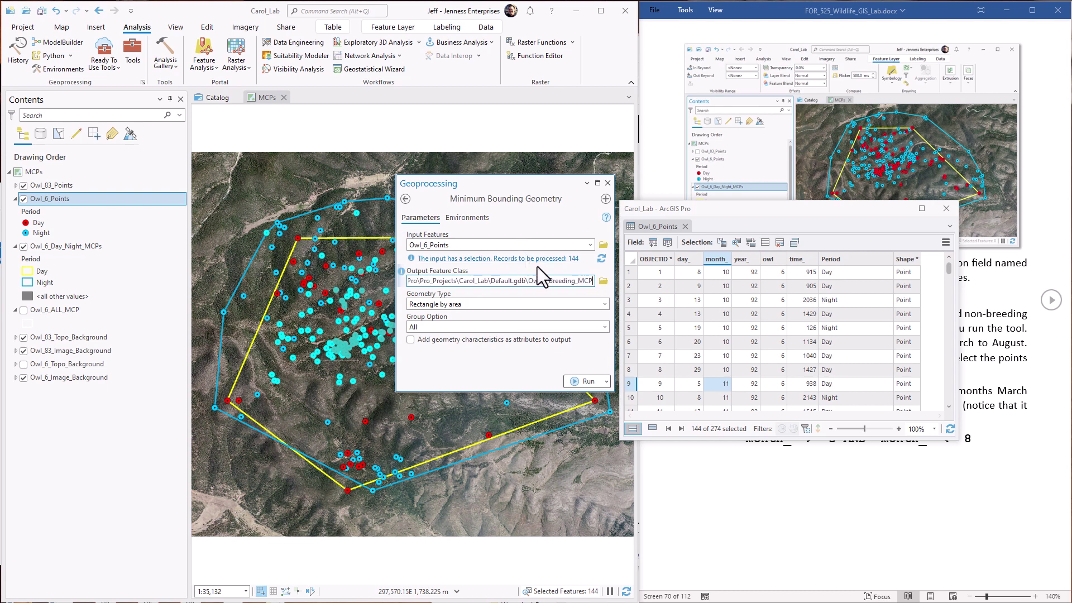
# Set the geometry type to Convex hull, run Minimum Bounding Geometry, and close the tool.
pyautogui.click(605, 304)
pyautogui.click(451, 337)
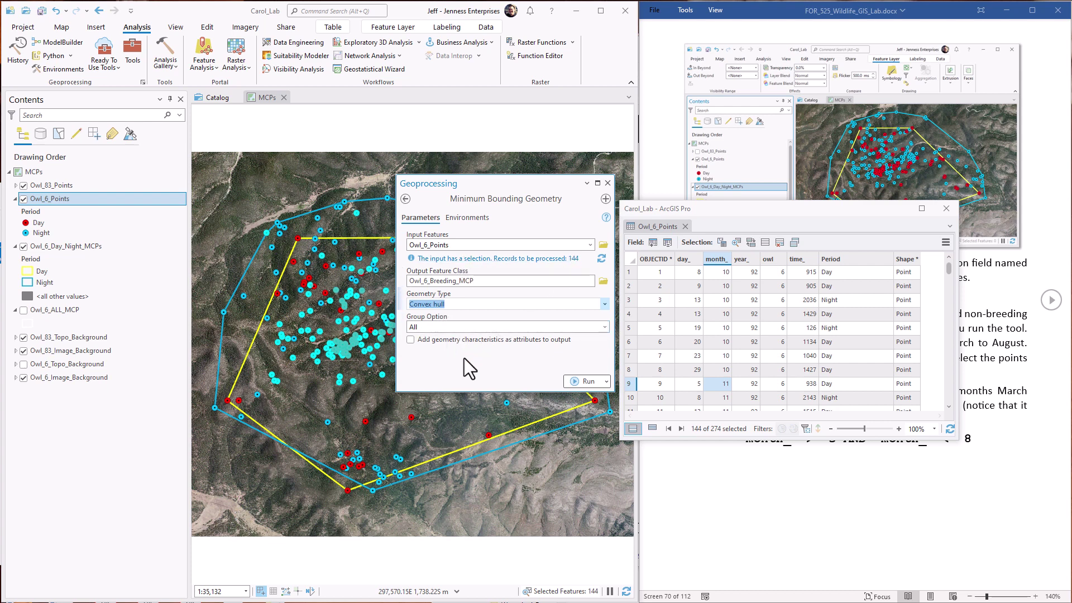
pyautogui.click(588, 381)
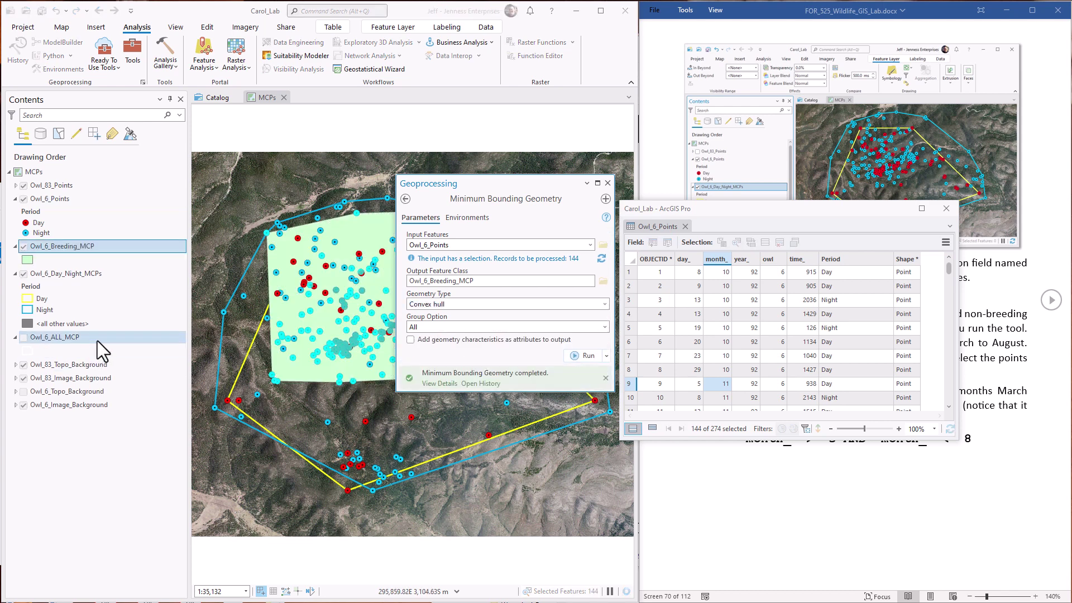
pyautogui.click(607, 183)
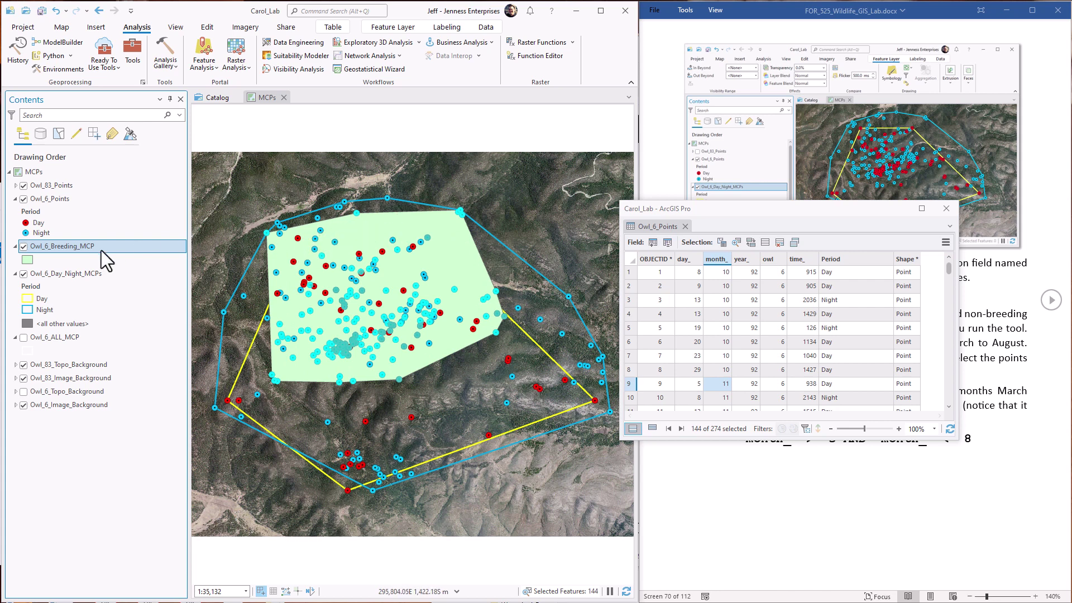
# Add a Double field named Acres to the Owl_6_Breeding_MCP attribute table, save it, and close the open table views.
pyautogui.click(38, 248)
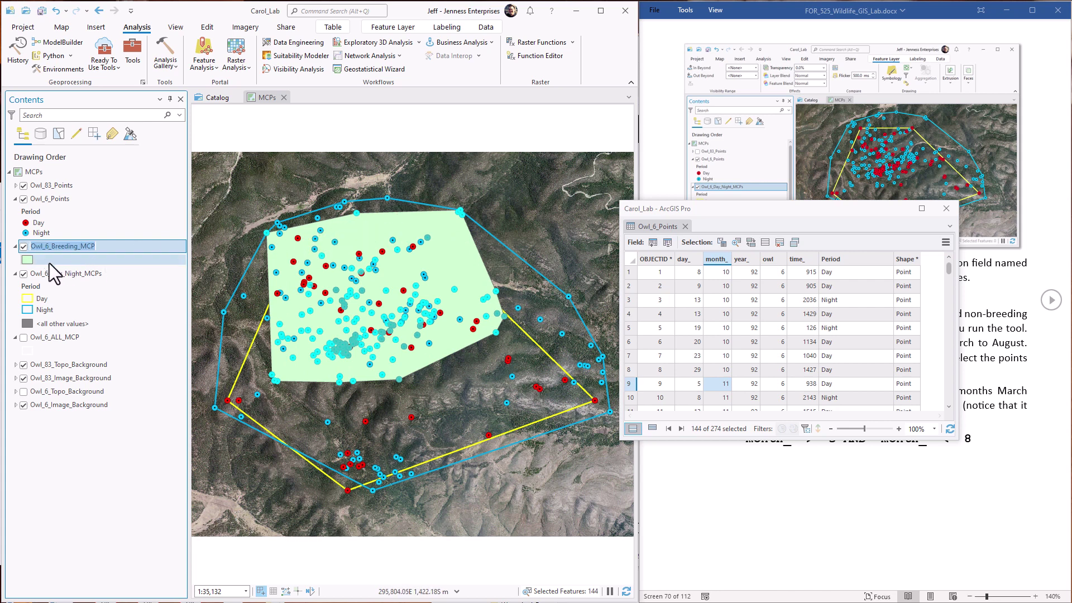
pyautogui.rightClick(139, 246)
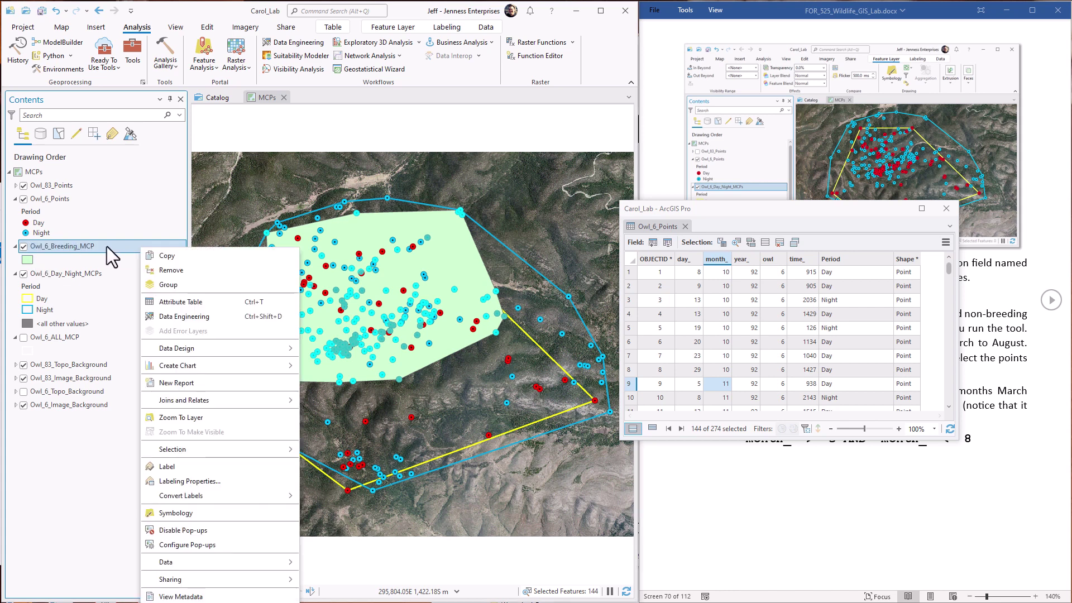
pyautogui.click(185, 305)
pyautogui.click(652, 242)
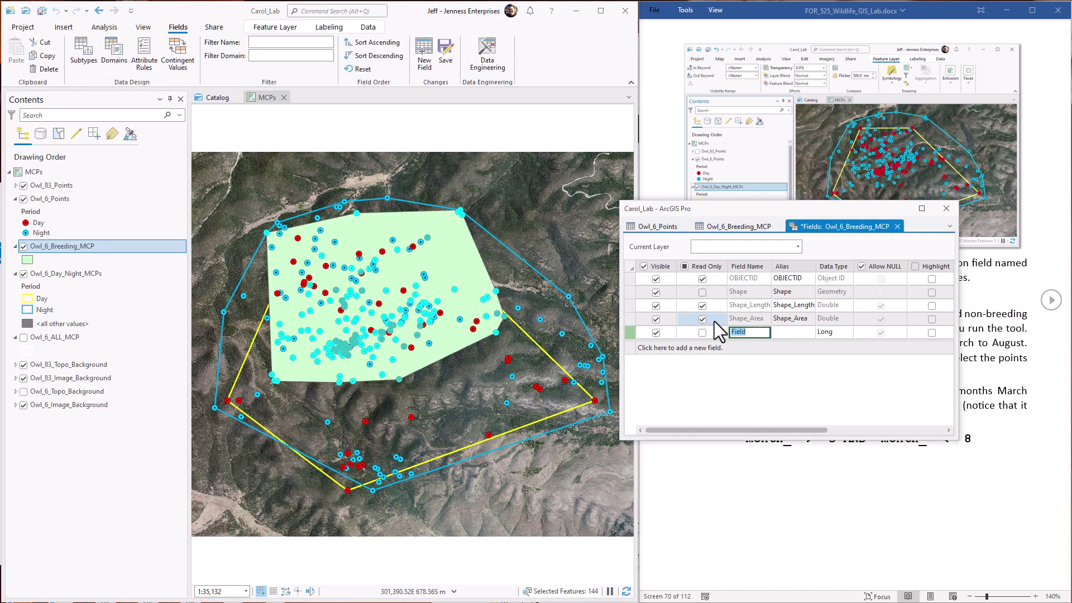
pyautogui.write('Acres')
pyautogui.click(840, 332)
pyautogui.click(827, 360)
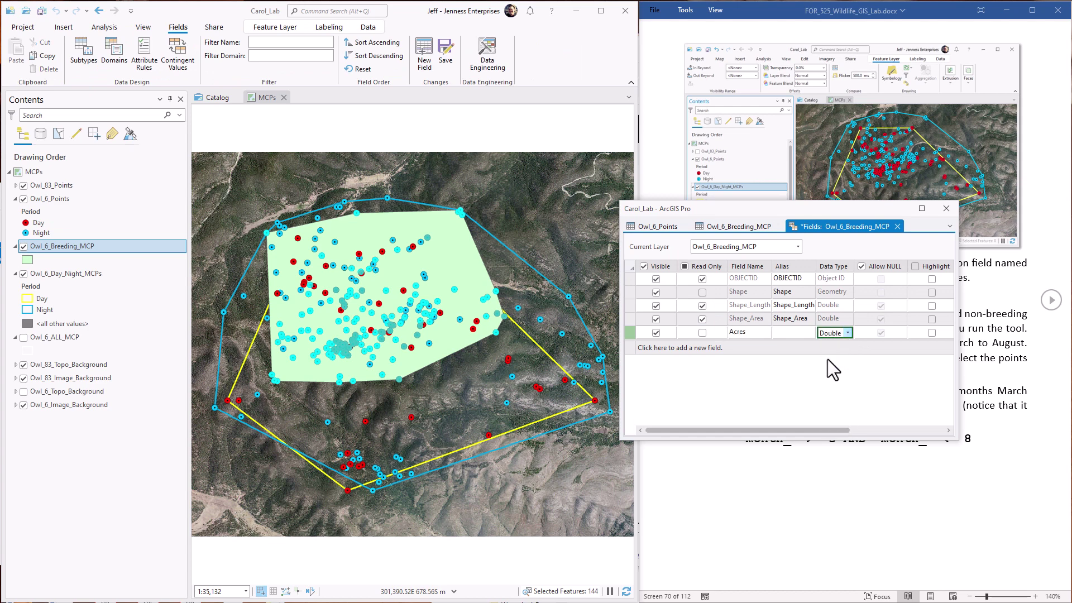
pyautogui.click(445, 53)
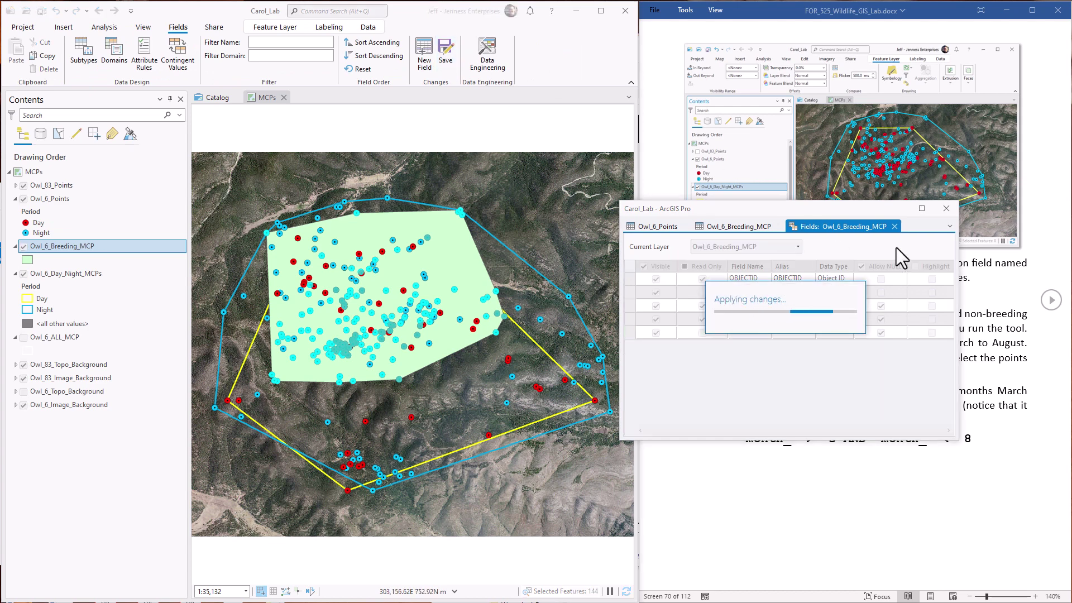
pyautogui.click(777, 226)
pyautogui.click(800, 226)
pyautogui.click(685, 226)
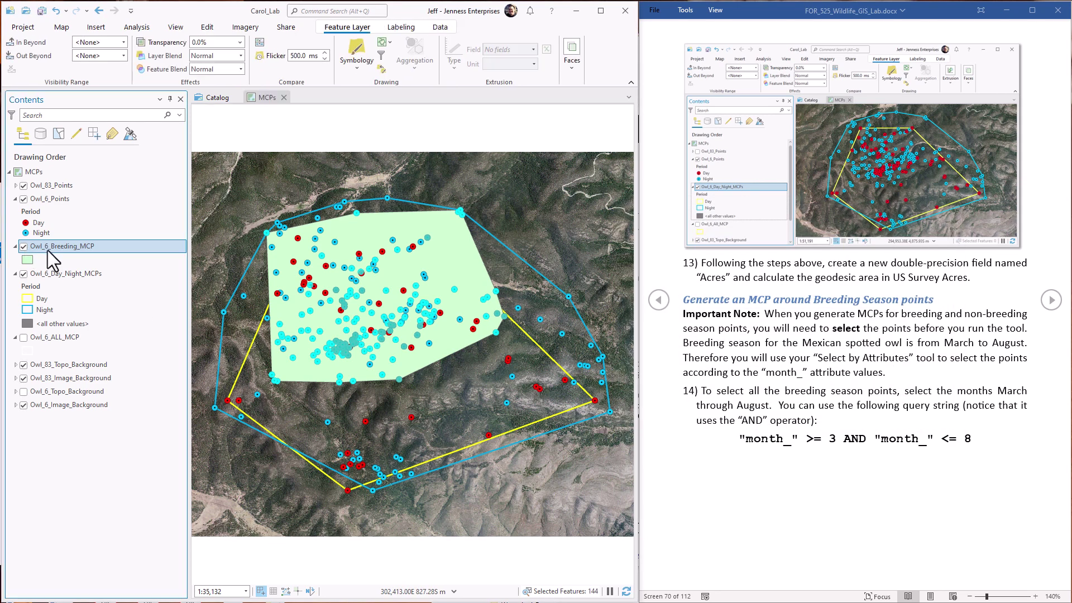
# Calculate the Acres field of Owl_6_Breeding_MCP as Area (geodesic) in US Survey Acres and close the table.
pyautogui.rightClick(50, 248)
pyautogui.click(78, 305)
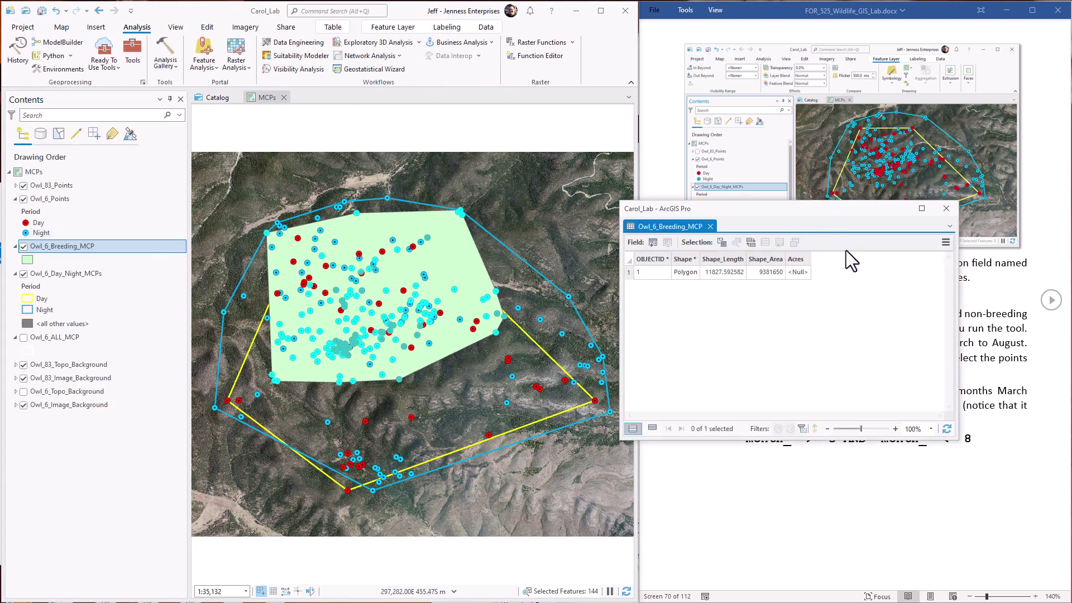
pyautogui.rightClick(798, 260)
pyautogui.click(855, 362)
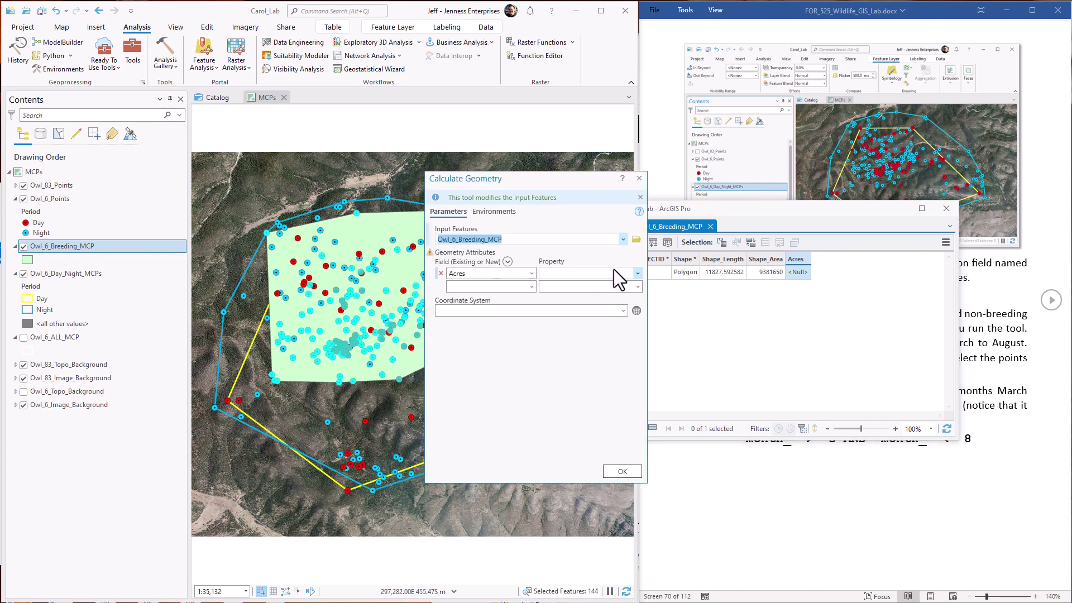
pyautogui.click(637, 273)
pyautogui.click(591, 300)
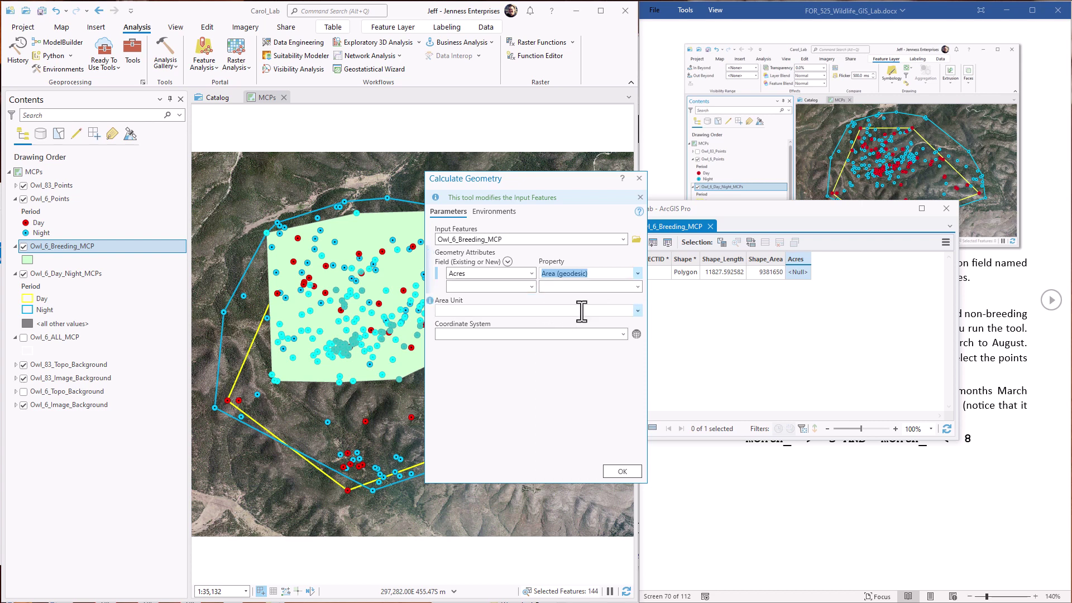
pyautogui.click(639, 311)
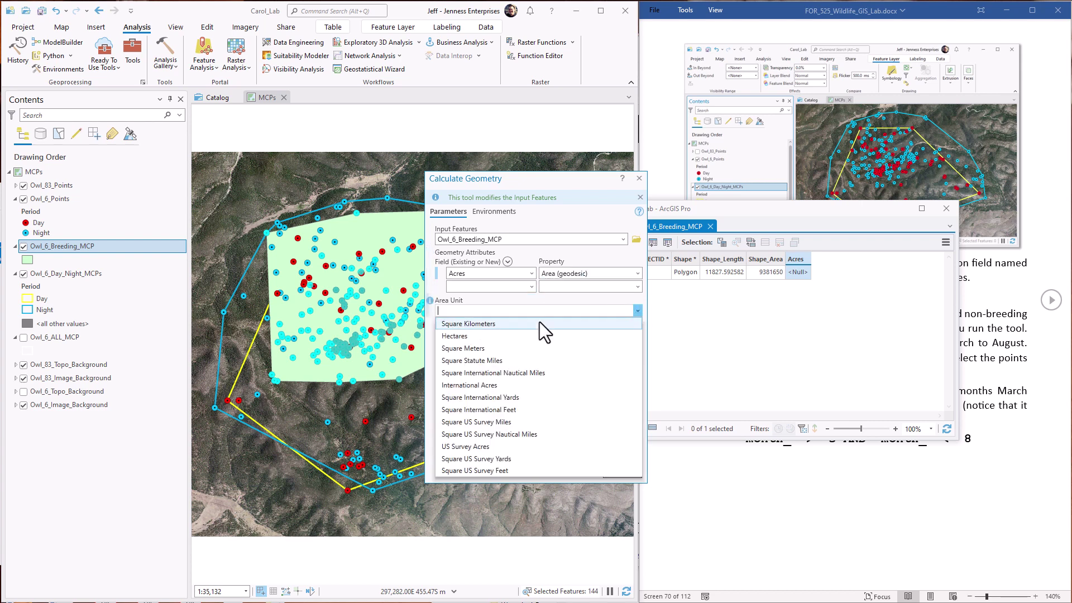
pyautogui.click(483, 447)
pyautogui.click(620, 470)
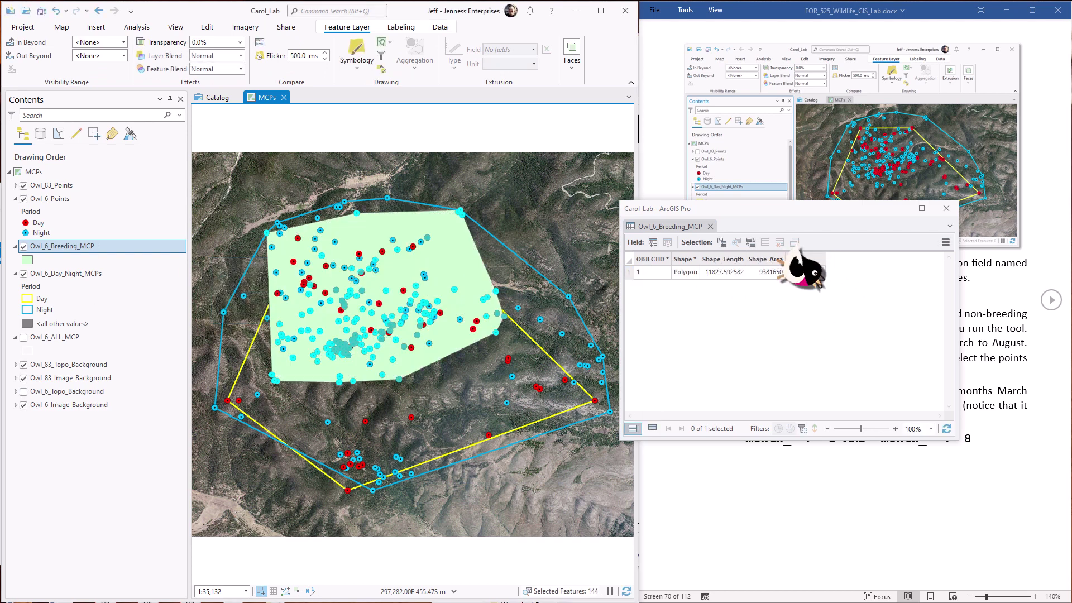
pyautogui.click(946, 208)
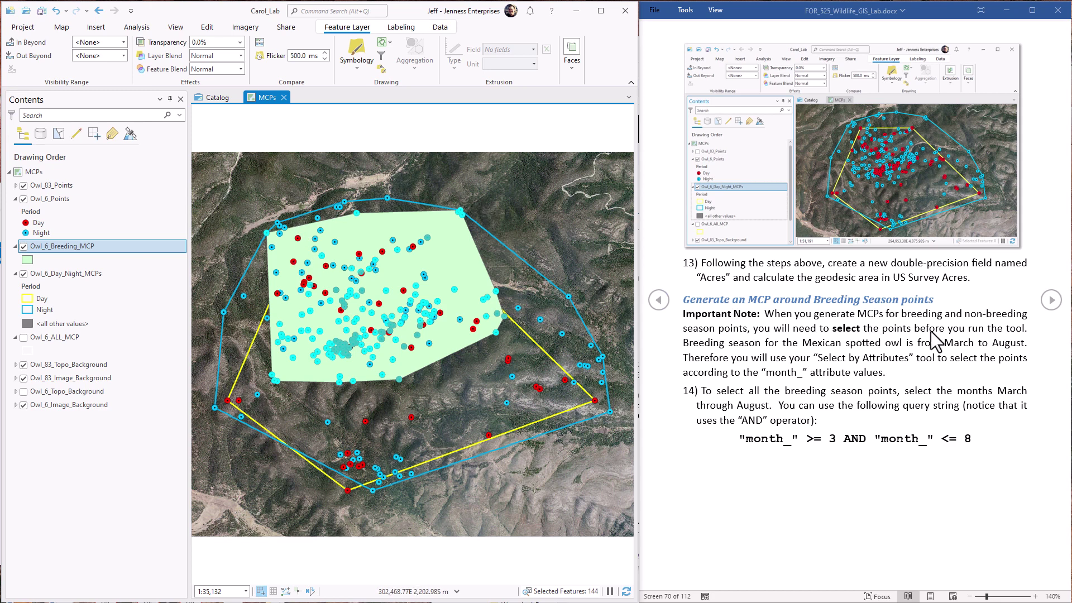
# Advance the lab document to the non-breeding season query and select the Owl_6_Points layer in the map contents.
pyautogui.click(1050, 300)
pyautogui.click(1051, 300)
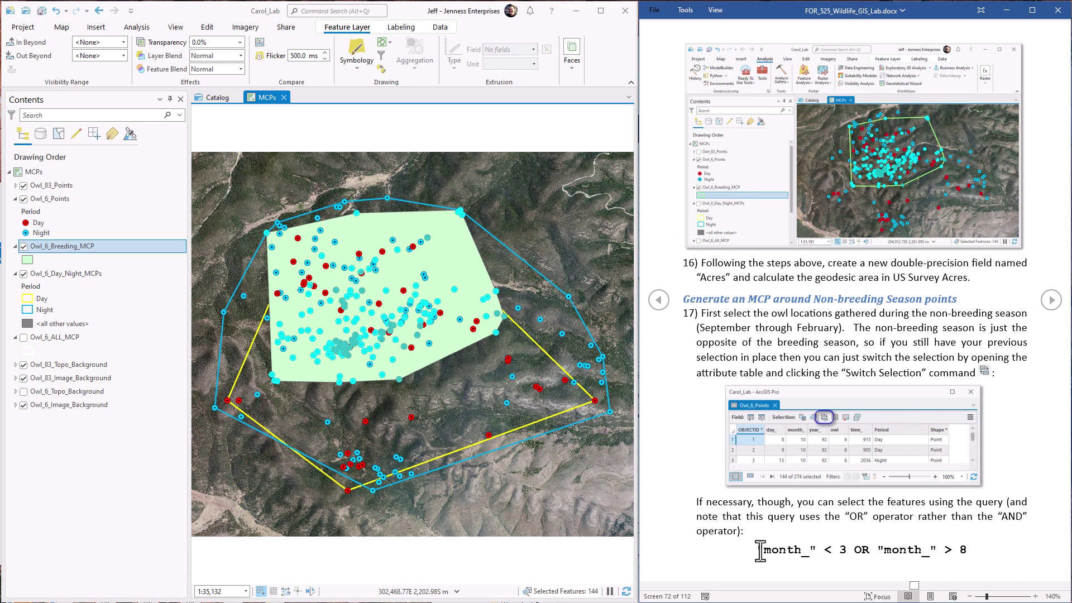
pyautogui.moveTo(760, 551); pyautogui.dragTo(964, 548)
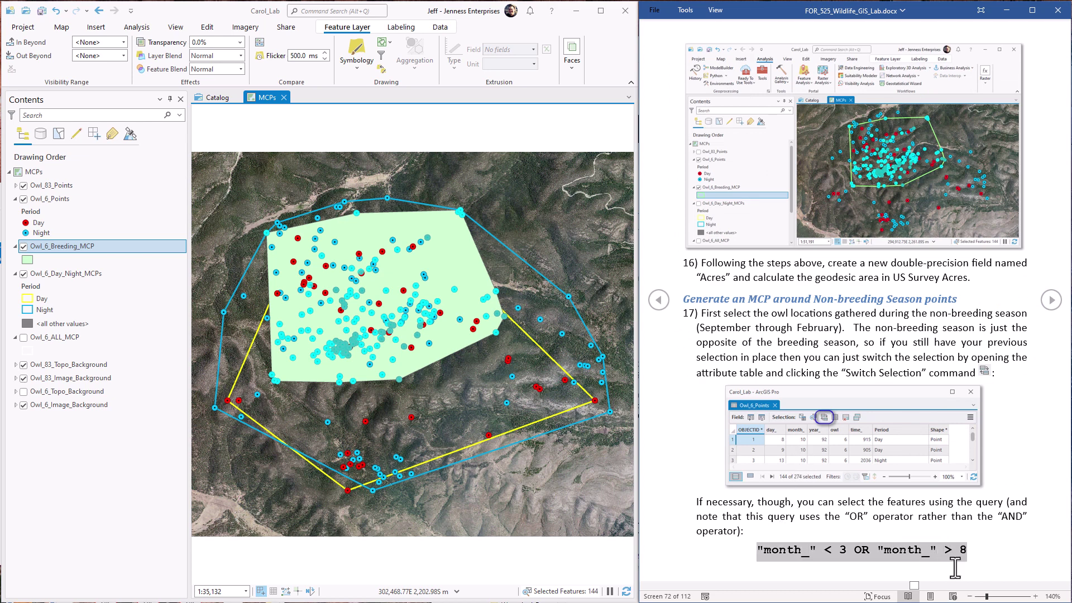
pyautogui.click(861, 554)
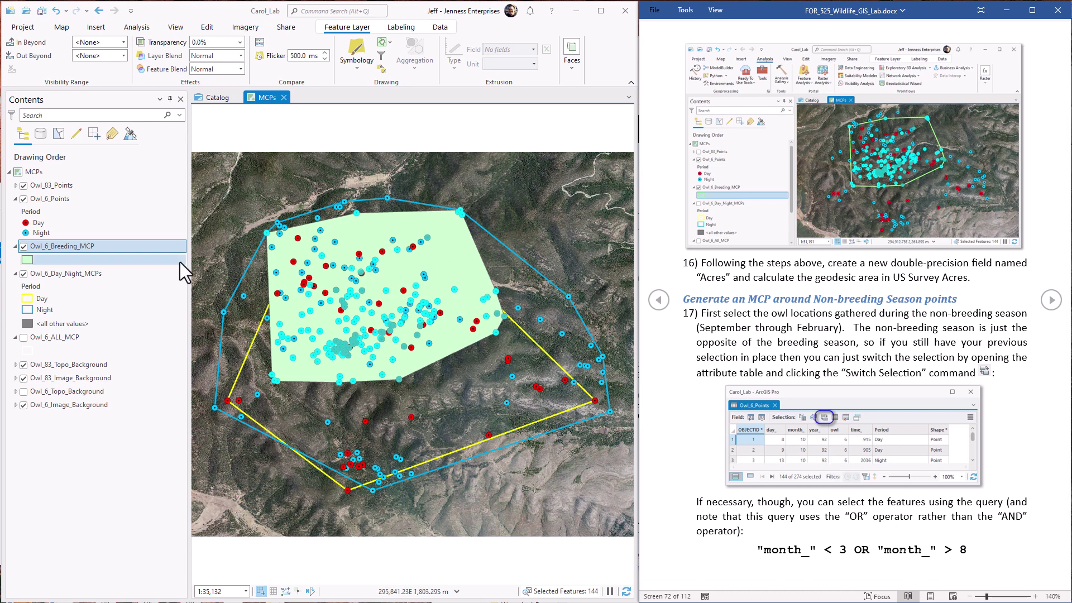
pyautogui.click(53, 199)
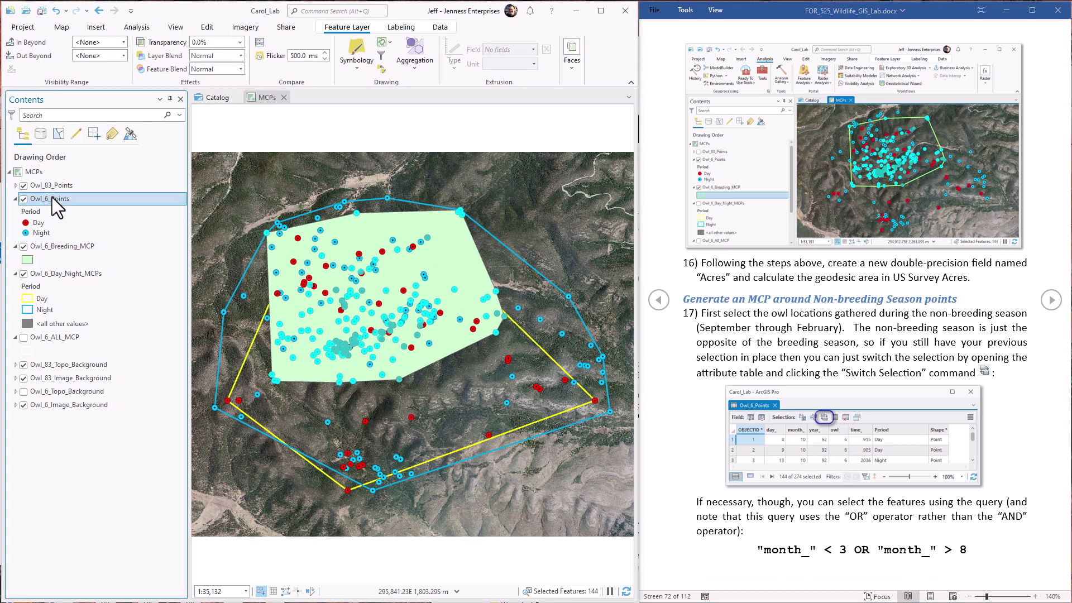
# Open the Owl_6_Points attribute table and switch the selection from breeding to non-breeding season locations.
pyautogui.hotkey('ctrl', 't')
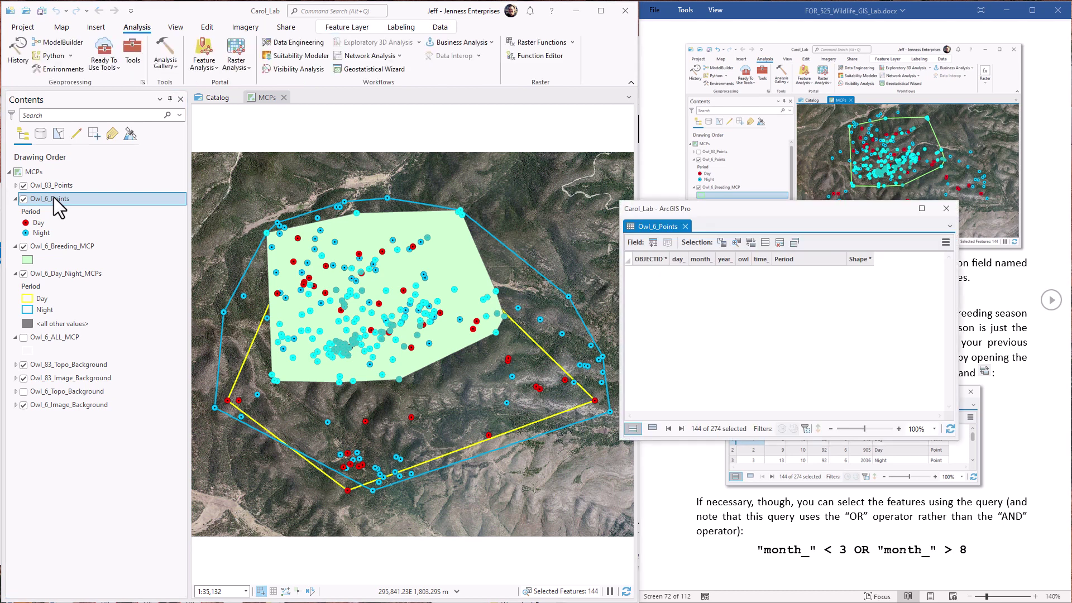
pyautogui.moveTo(736, 212); pyautogui.dragTo(579, 268)
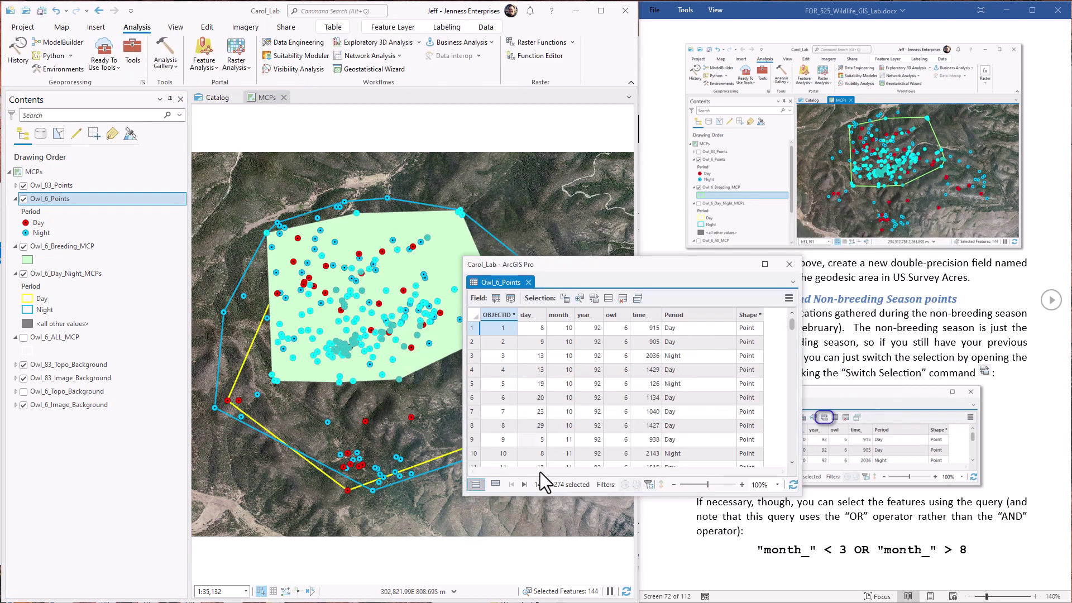
pyautogui.click(593, 298)
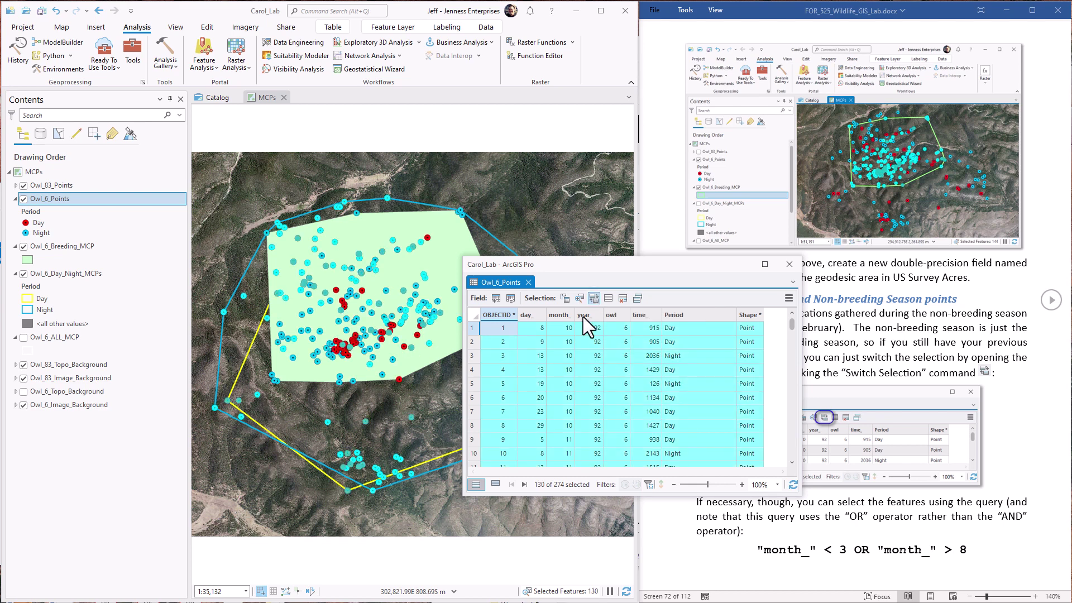
# Set up Minimum Bounding Geometry with the selected Owl_6_Points as input and Owl_6_Nonbreeding_MCP as the output feature class.
pyautogui.click(134, 66)
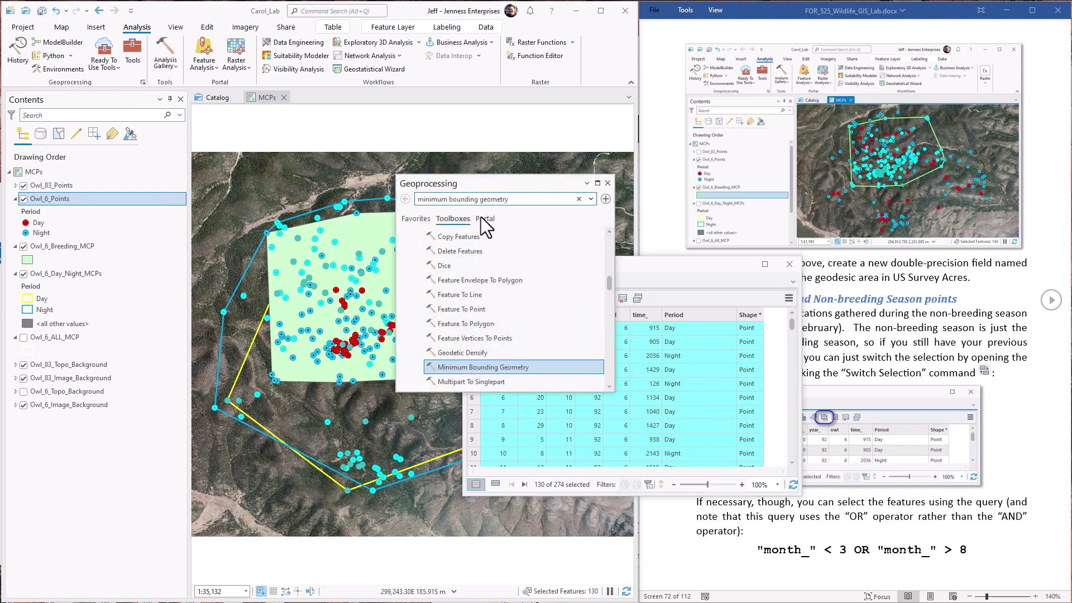
pyautogui.click(461, 368)
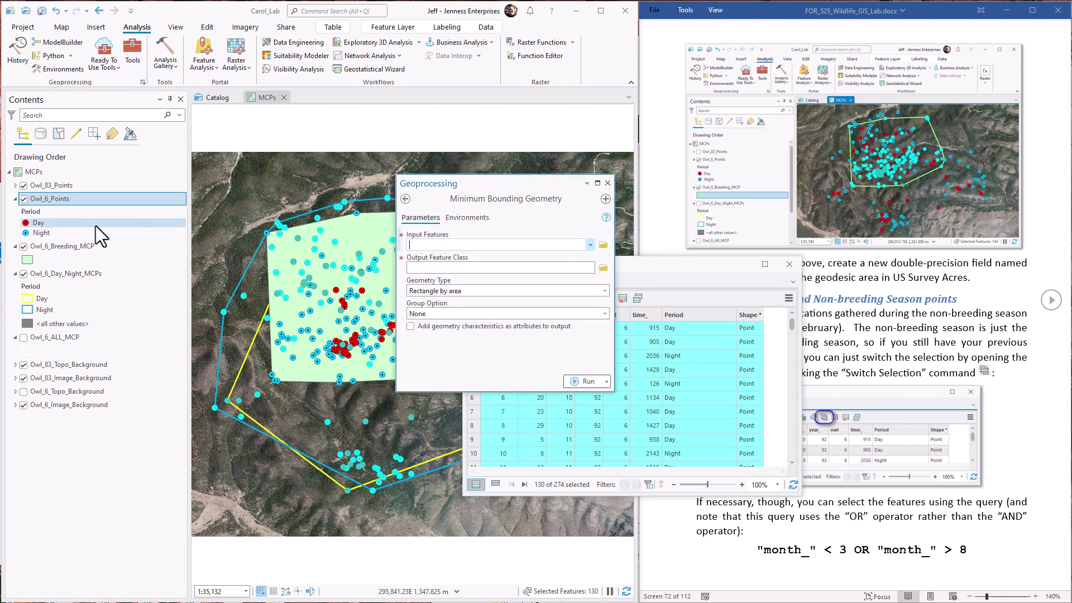
pyautogui.moveTo(78, 199); pyautogui.dragTo(484, 247)
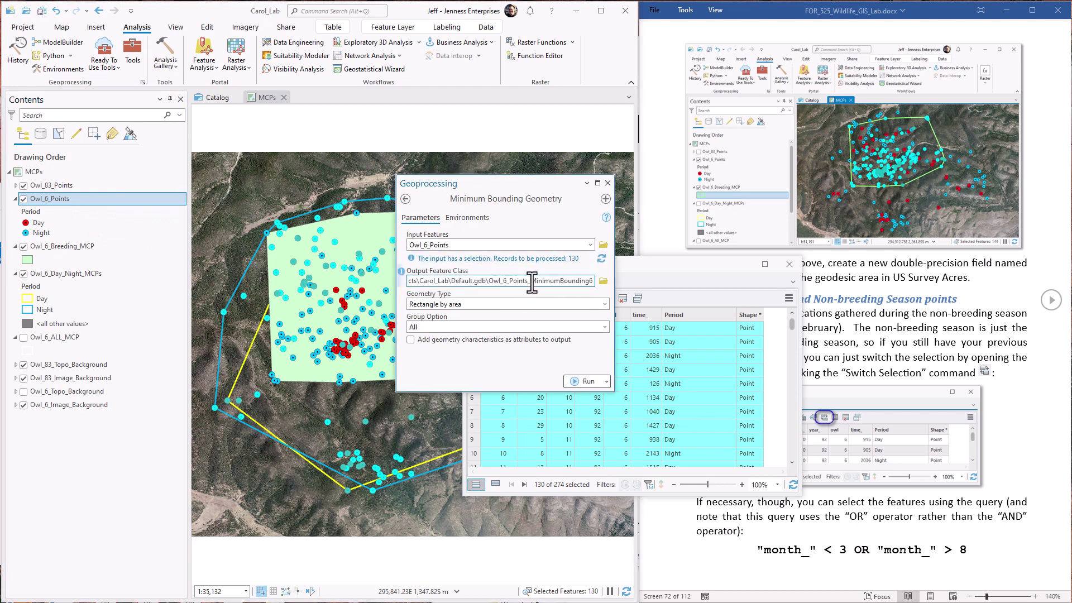
pyautogui.moveTo(516, 281); pyautogui.dragTo(616, 279)
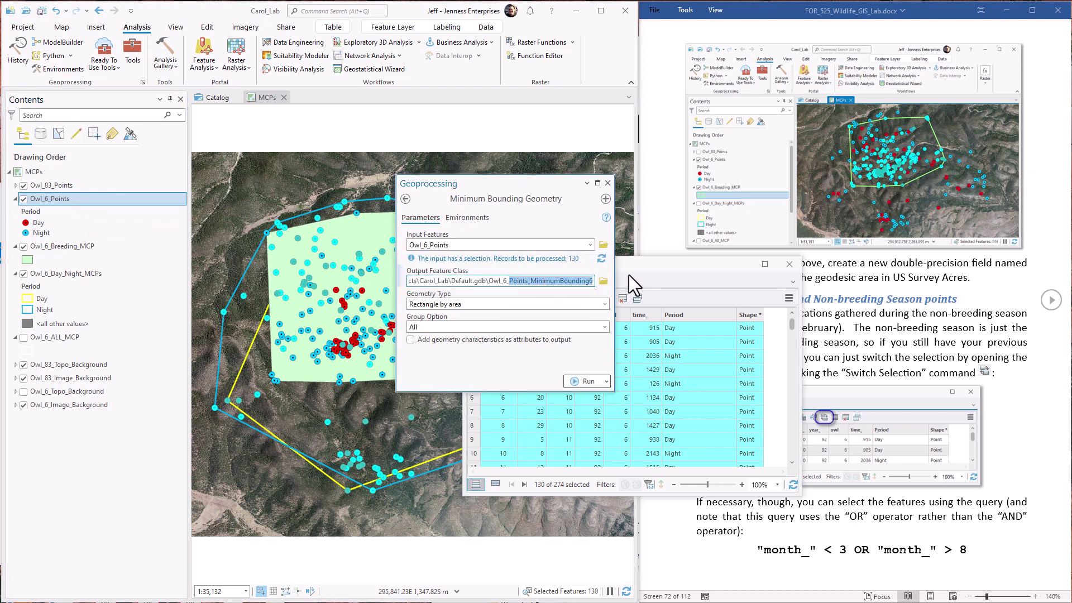
pyautogui.write('Nonbreeding_MCP')
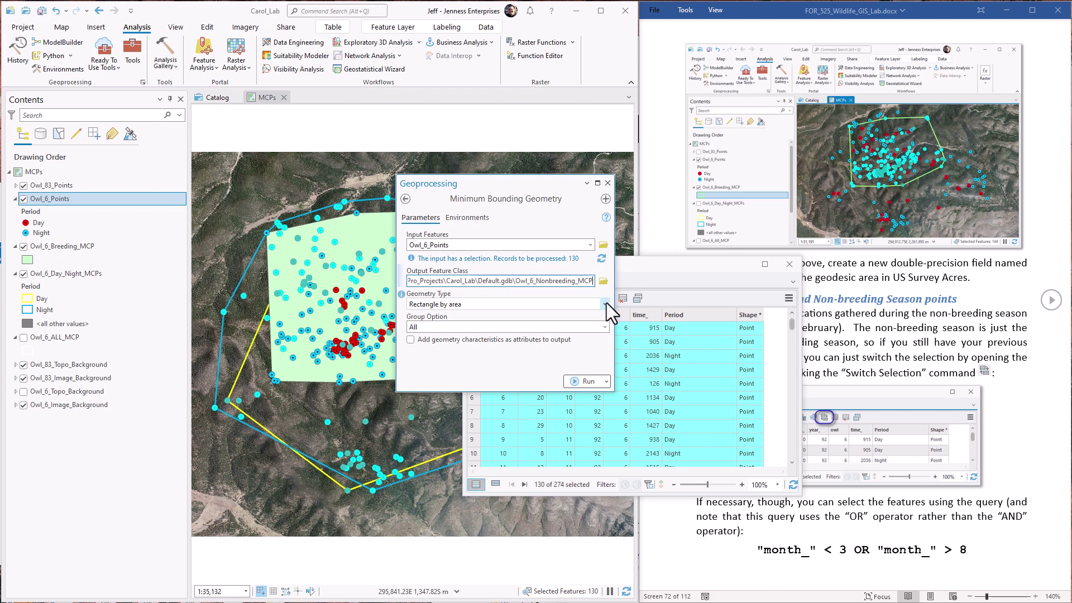
# Set the geometry type to Convex hull, run the tool, and close both the tool and the Owl_6_Points table.
pyautogui.click(605, 304)
pyautogui.click(446, 338)
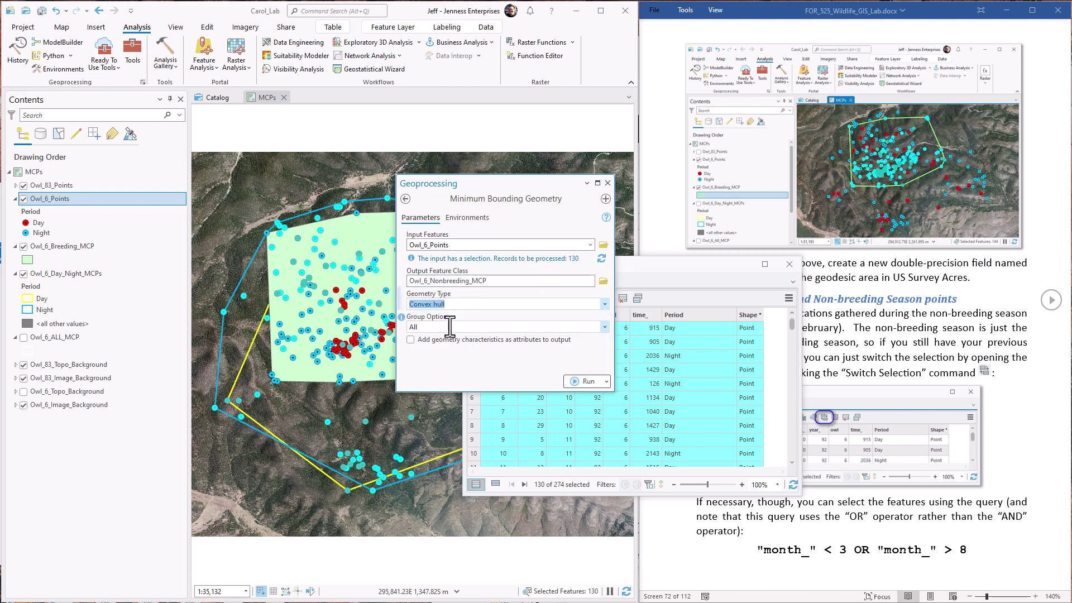
pyautogui.press('Tab')
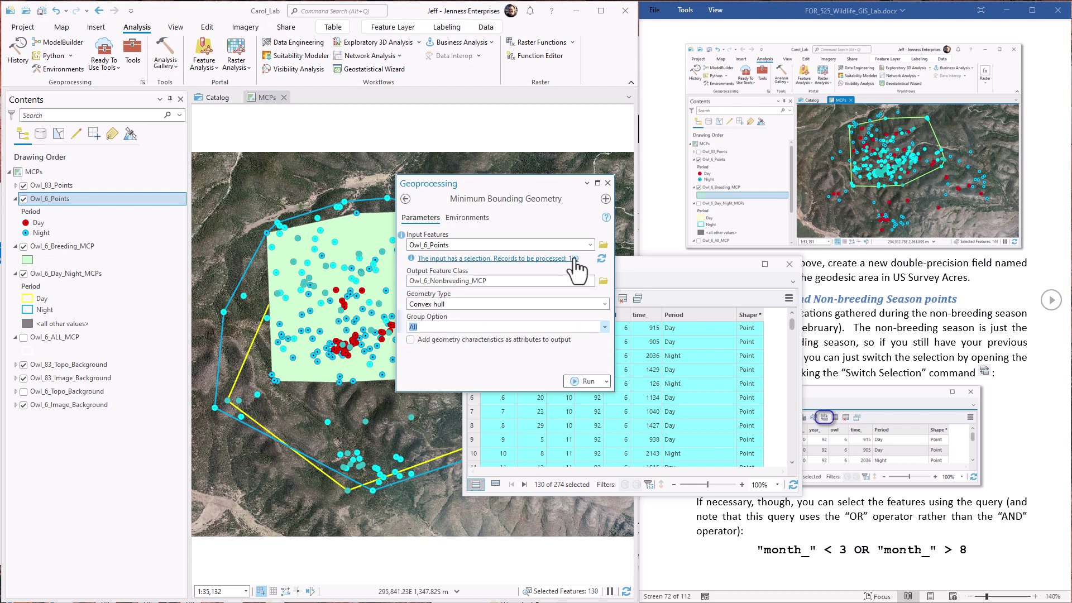
pyautogui.click(586, 381)
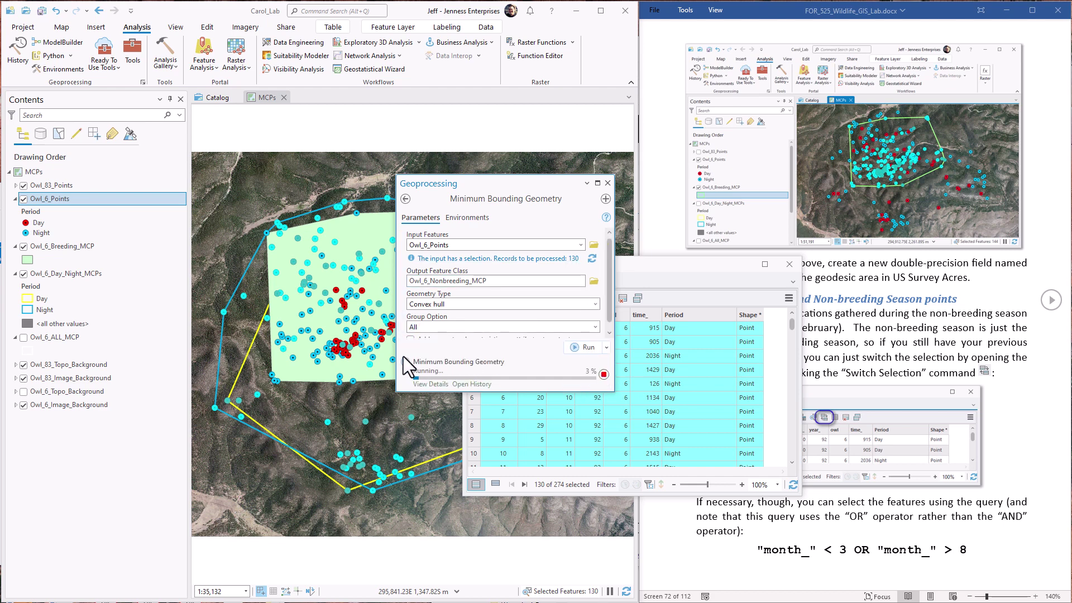
pyautogui.click(607, 183)
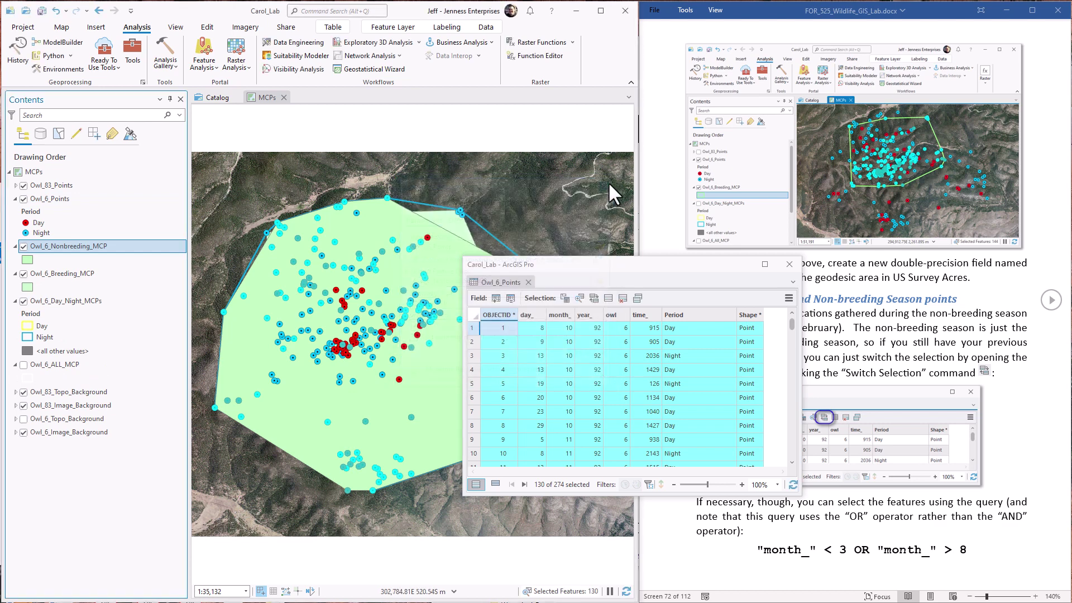
pyautogui.click(789, 264)
# Add a Double field named Acres to the Owl_6_Nonbreeding_MCP attribute table, save it, and close the fields view.
pyautogui.click(63, 274)
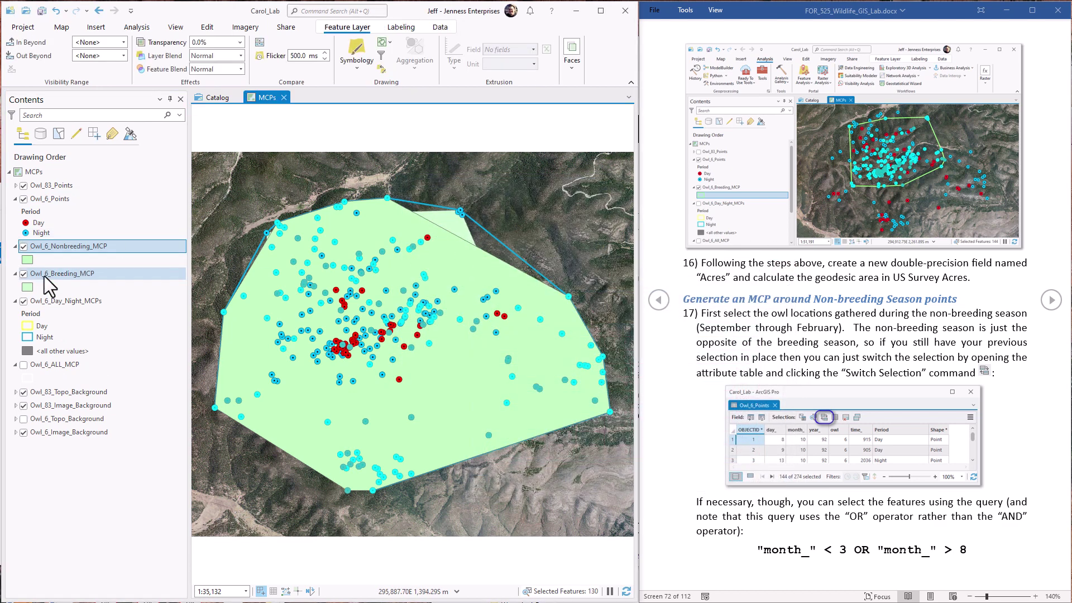
pyautogui.click(57, 244)
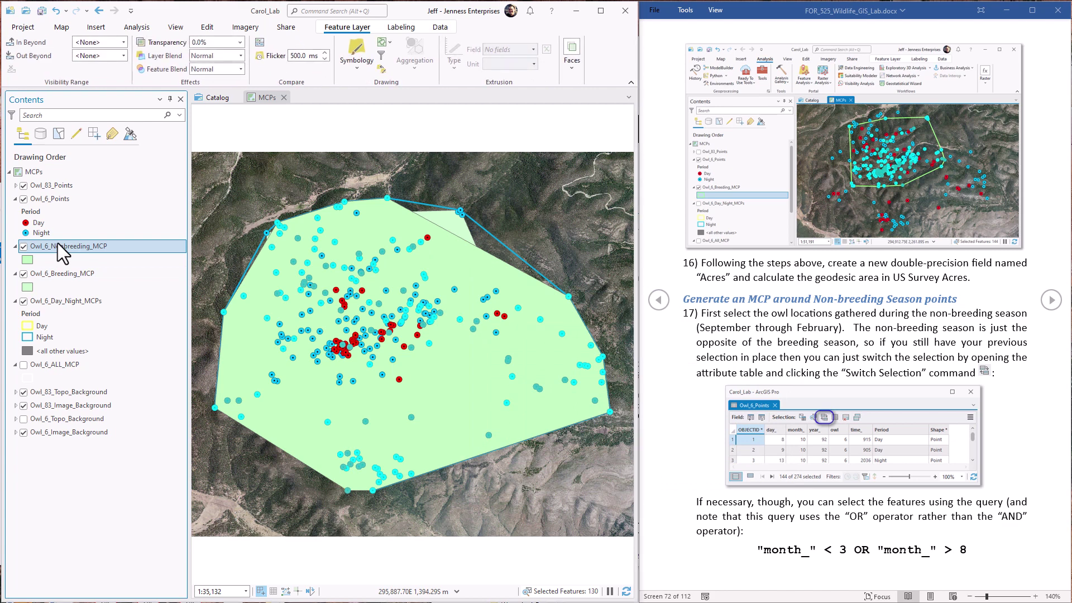
pyautogui.hotkey('ctrl', 't')
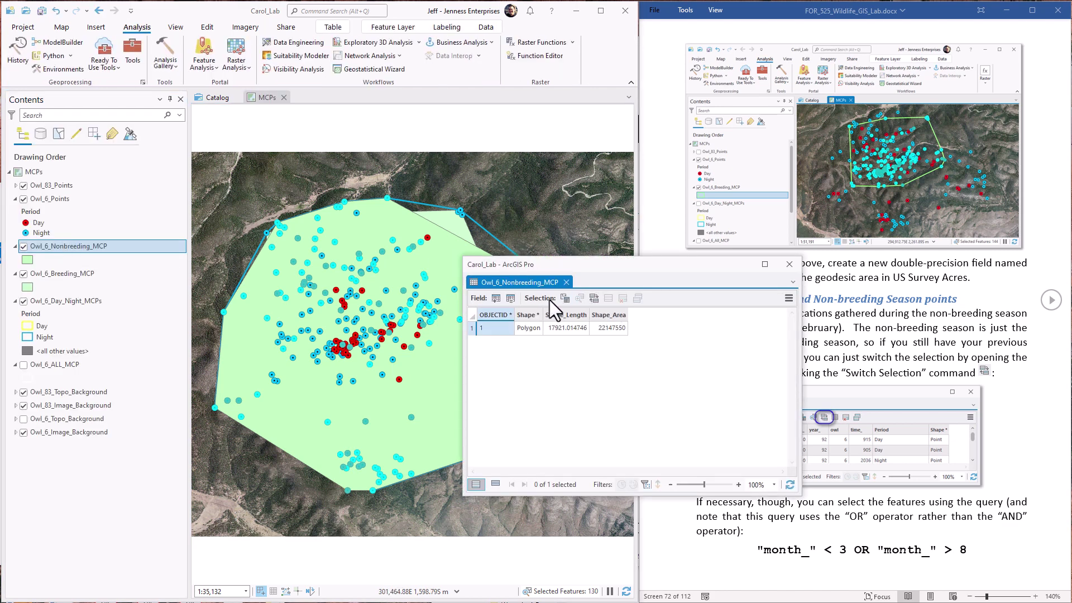
pyautogui.click(496, 299)
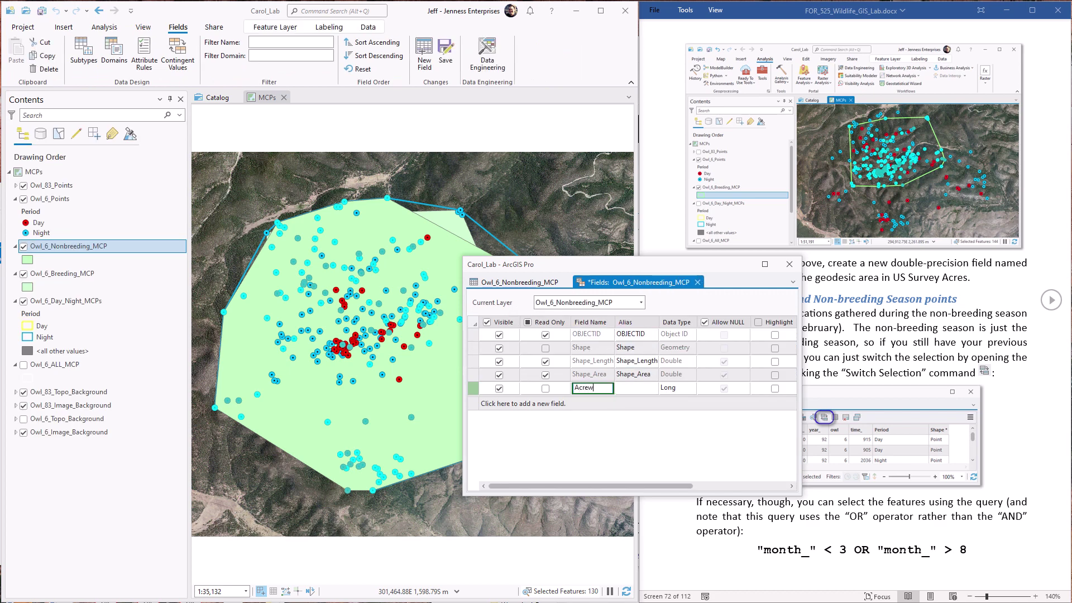
pyautogui.write('Acrew')
pyautogui.press('BackSpace')
pyautogui.write('s')
pyautogui.click(675, 391)
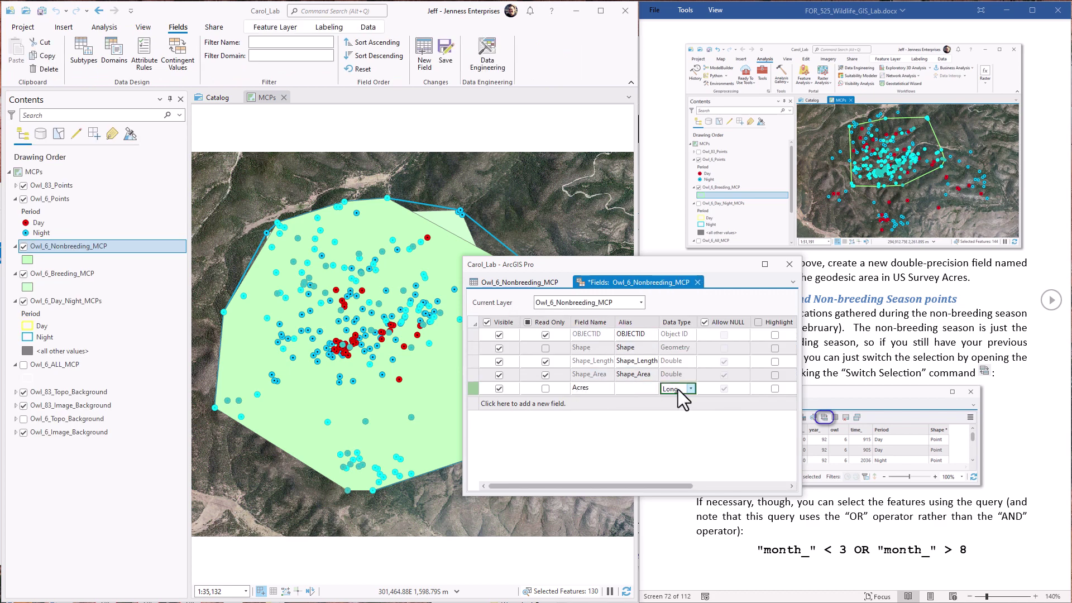
pyautogui.click(678, 390)
pyautogui.click(689, 427)
pyautogui.click(445, 54)
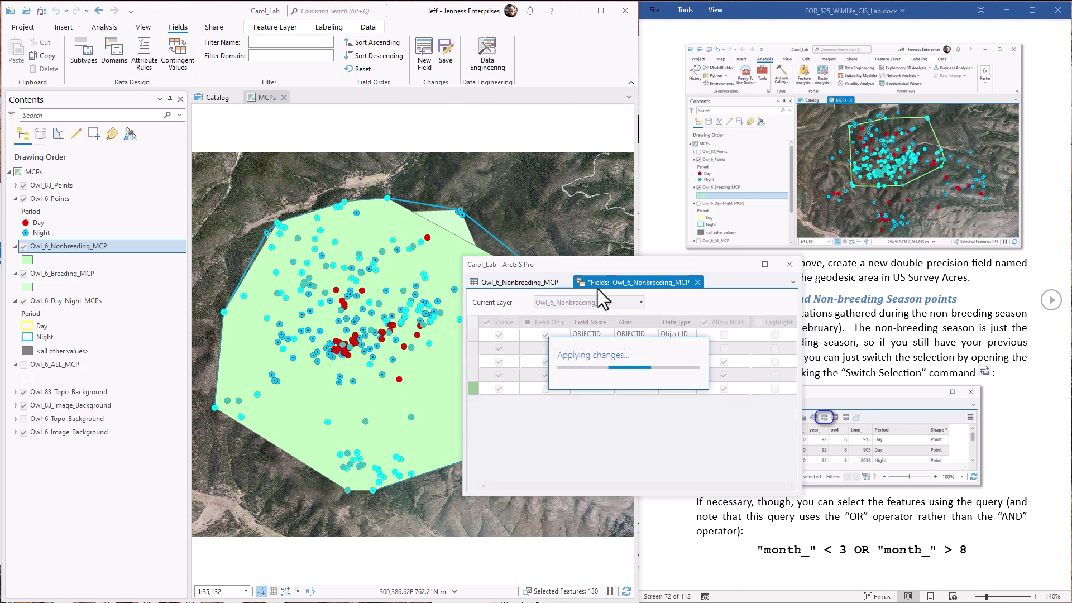
pyautogui.click(697, 281)
# Calculate the Acres field of Owl_6_Nonbreeding_MCP as Area (geodesic) in US Survey Acres and close the table.
pyautogui.rightClick(643, 314)
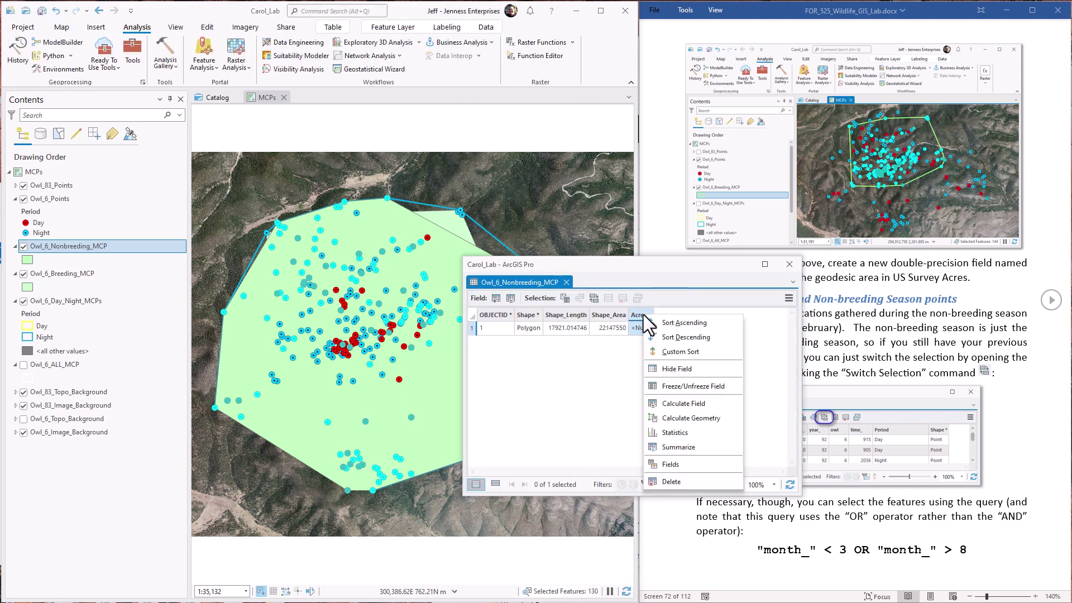
pyautogui.click(700, 417)
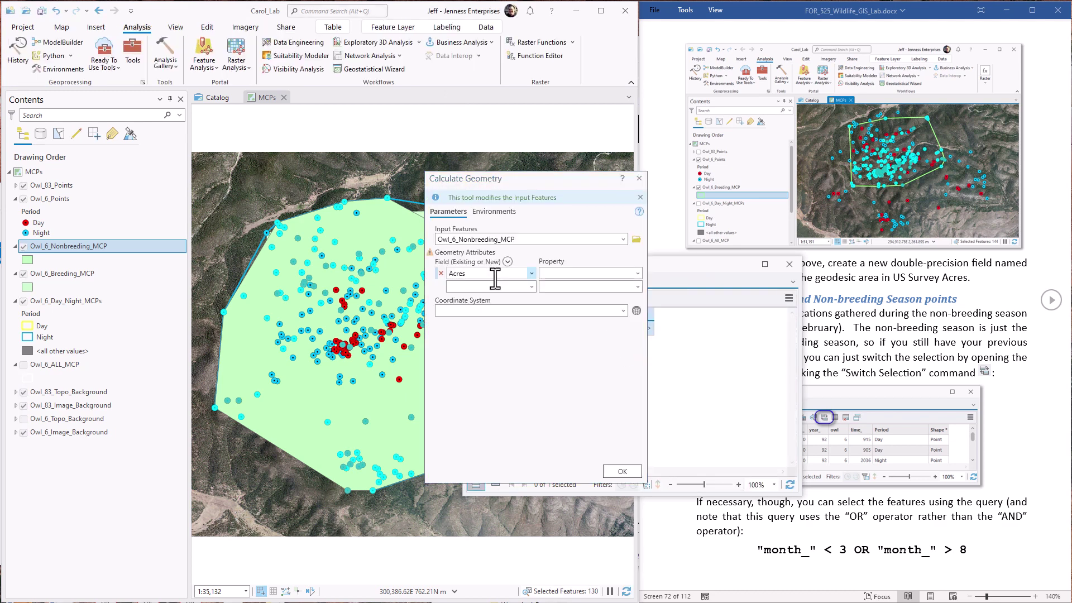
pyautogui.click(602, 272)
pyautogui.click(580, 299)
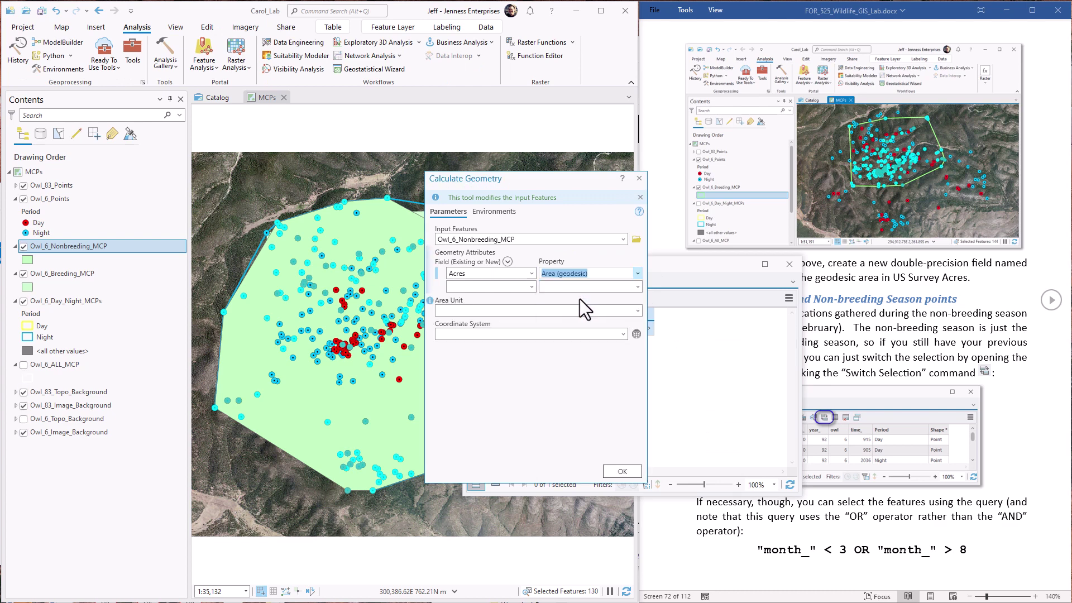
pyautogui.click(594, 310)
pyautogui.click(484, 446)
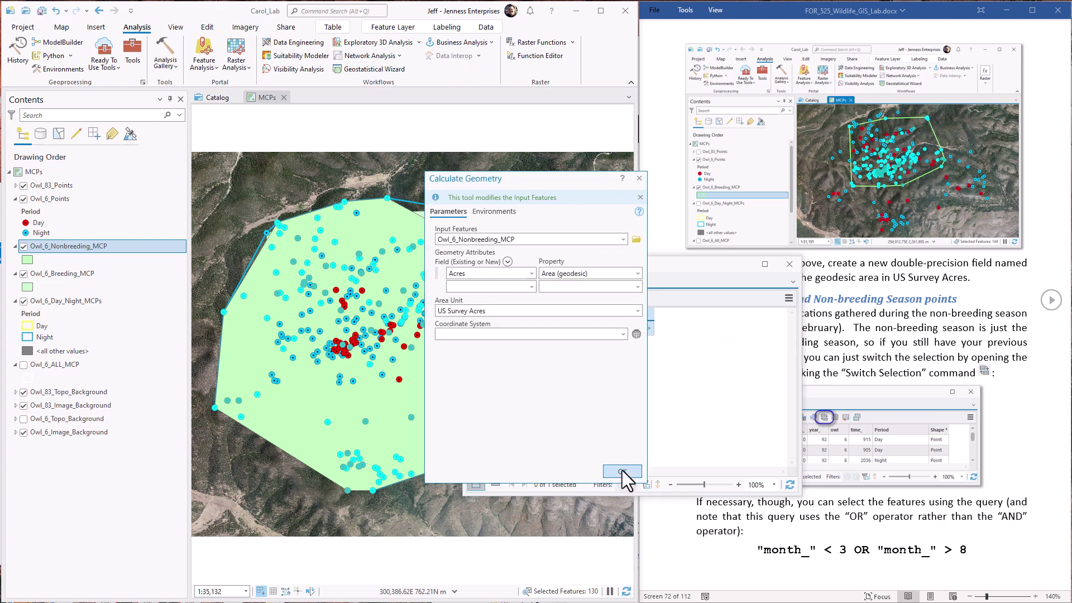
pyautogui.click(620, 539)
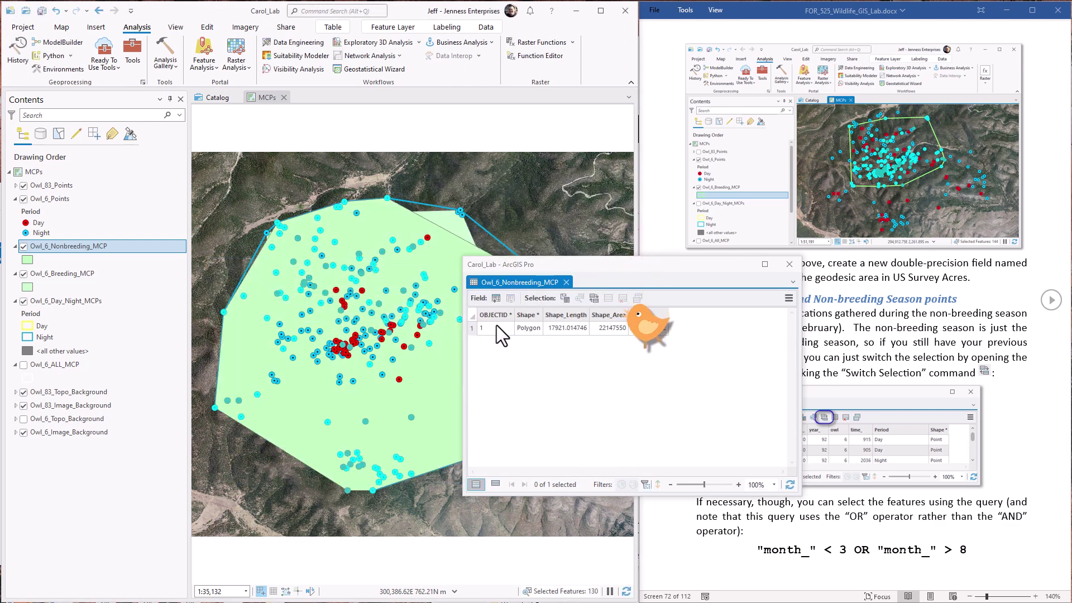
pyautogui.click(788, 267)
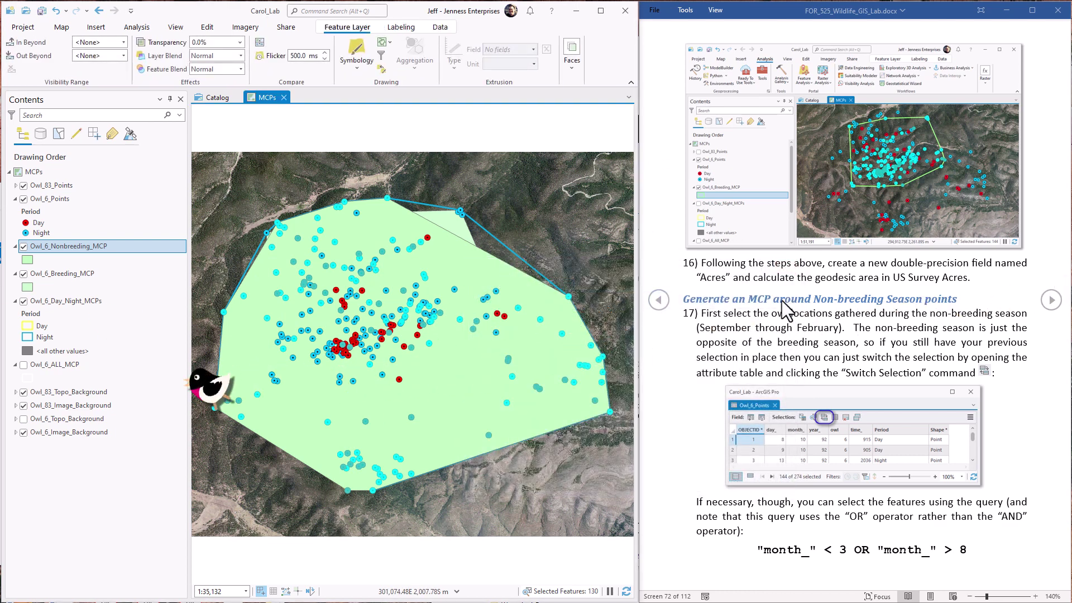
# Page back through the lab document to the Homework Assignment and examine its acreage summary table for Owls 6 and 83.
pyautogui.click(659, 299)
pyautogui.click(659, 299)
pyautogui.click(659, 300)
pyautogui.click(660, 300)
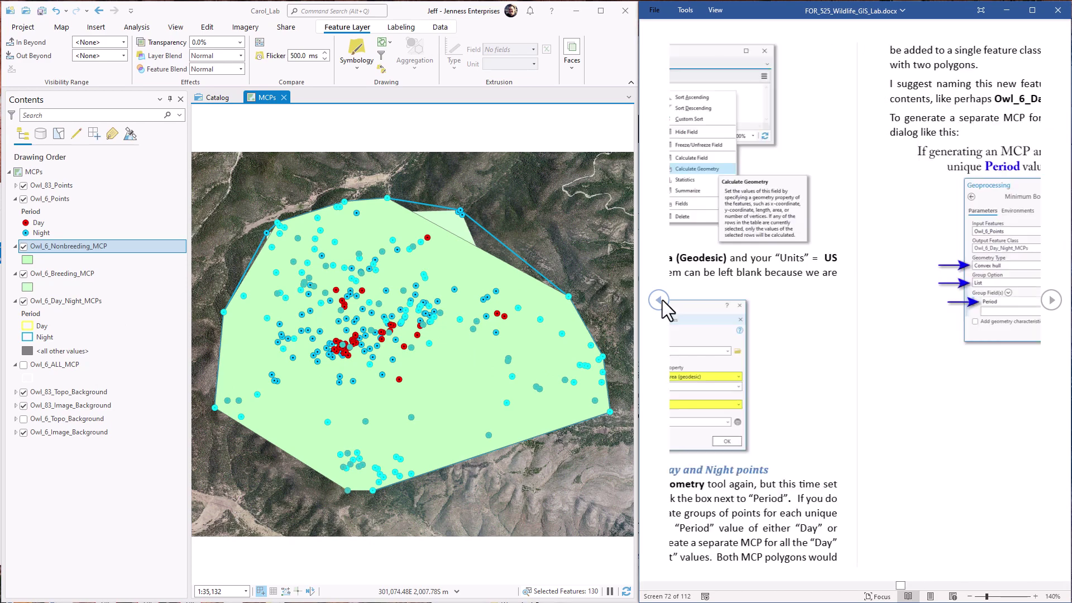
pyautogui.click(660, 300)
pyautogui.click(660, 299)
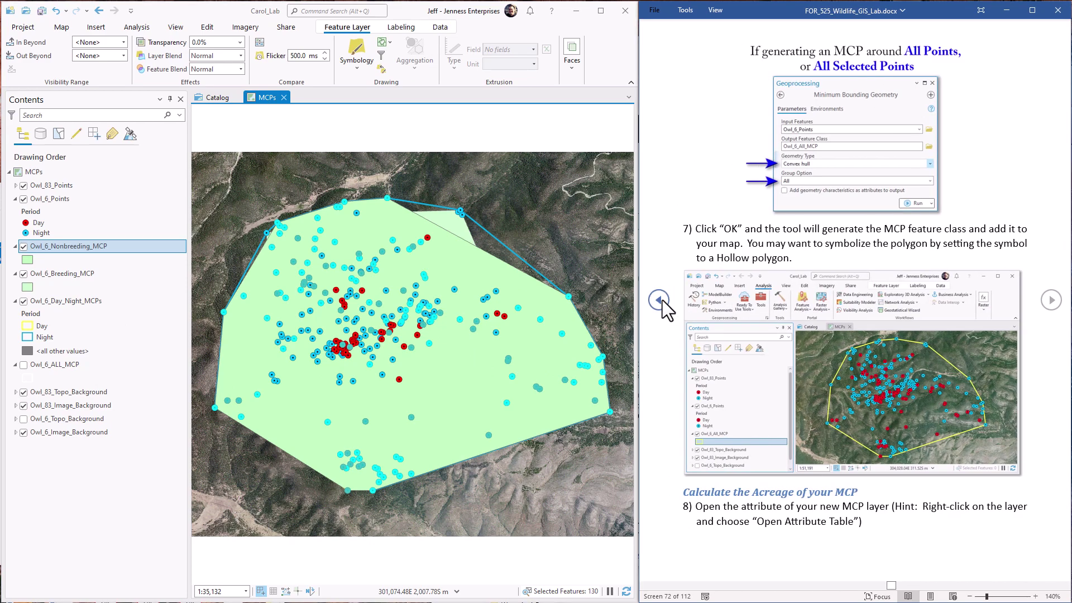
pyautogui.click(660, 300)
pyautogui.click(659, 299)
pyautogui.click(659, 300)
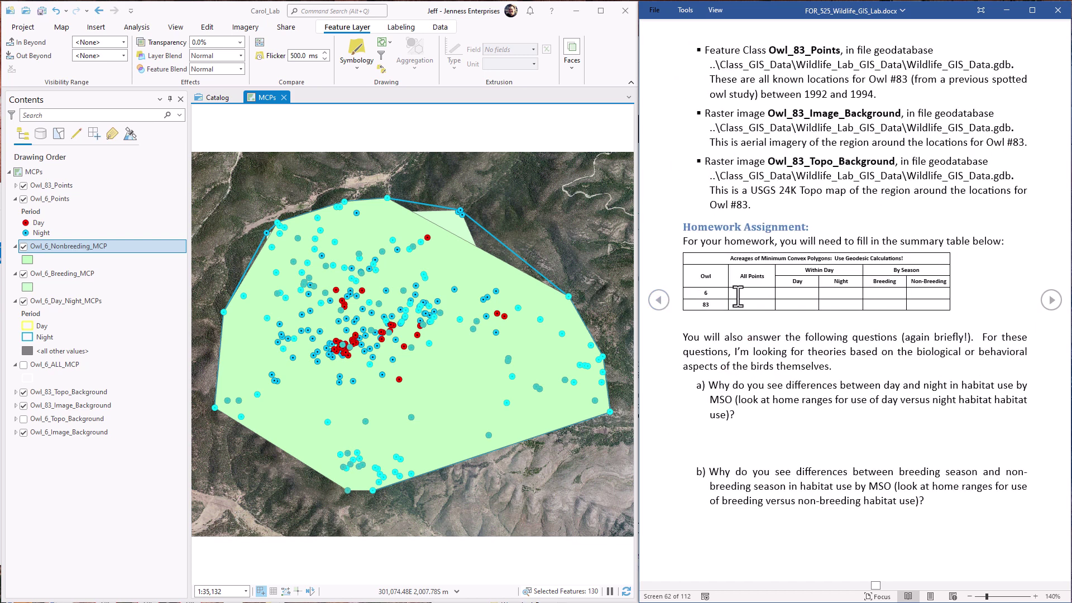